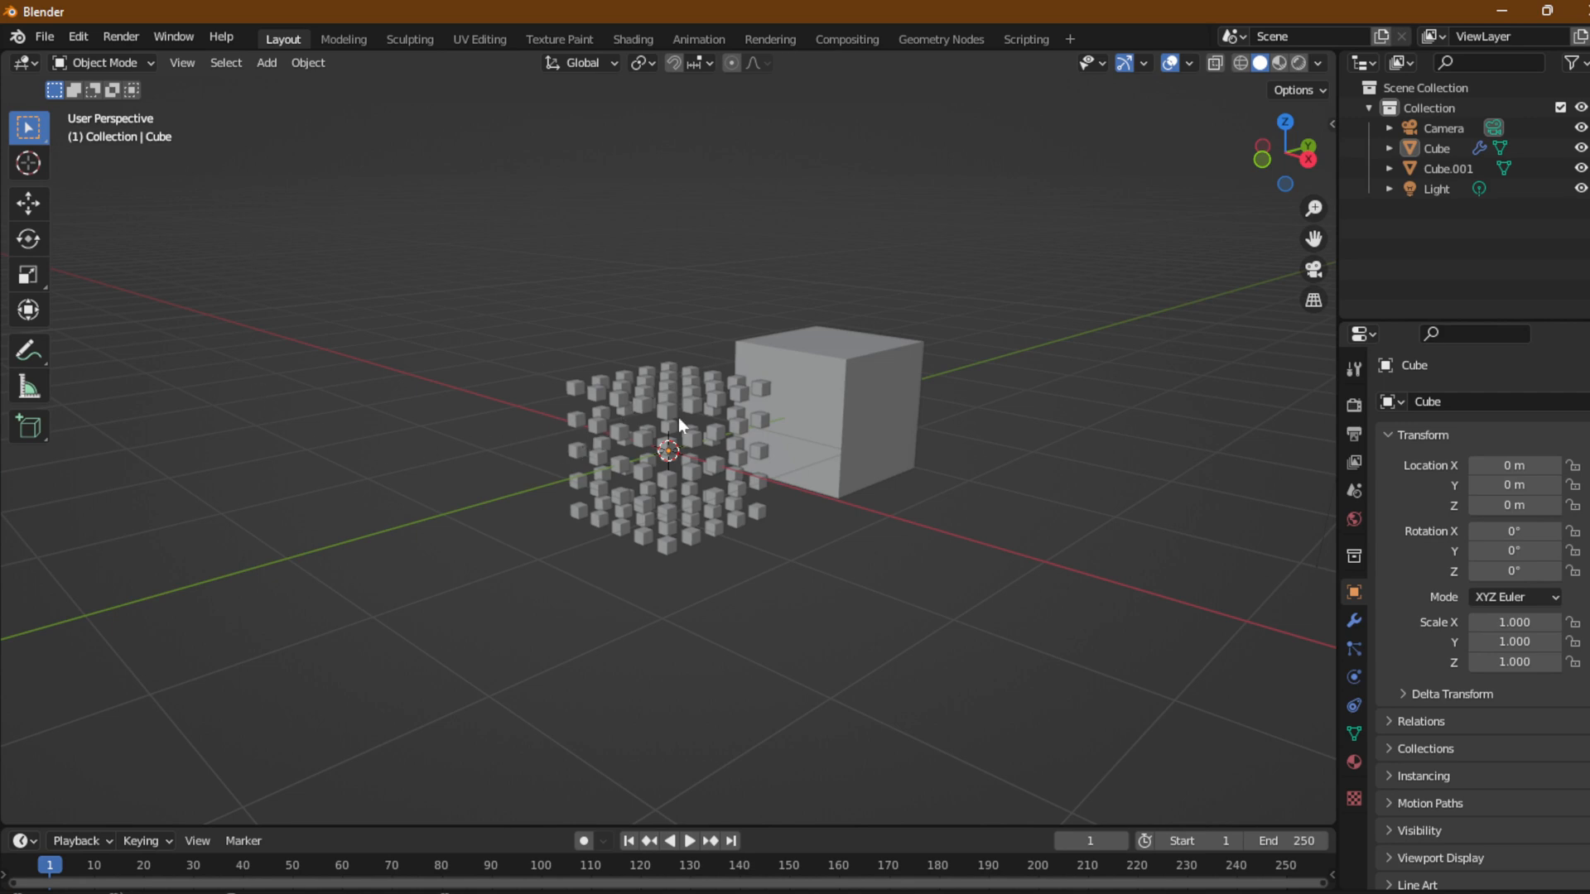
Examine the grid of small cubes and the plain cube beside it, selecting each in turn.
middle_click_drag(717, 445, 687, 441)
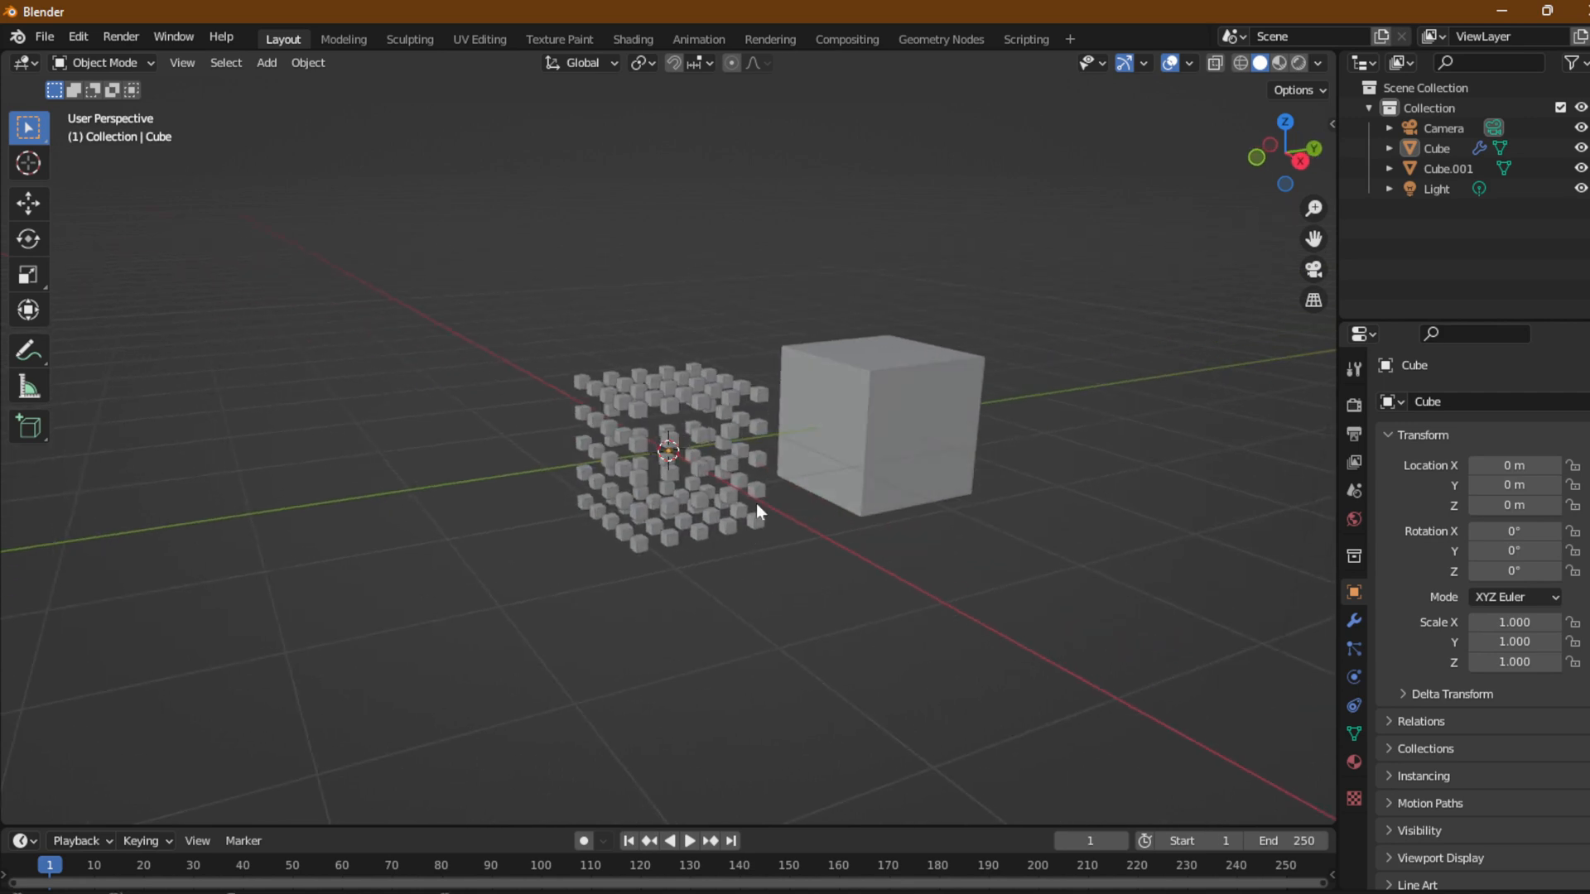
left_click(689, 462)
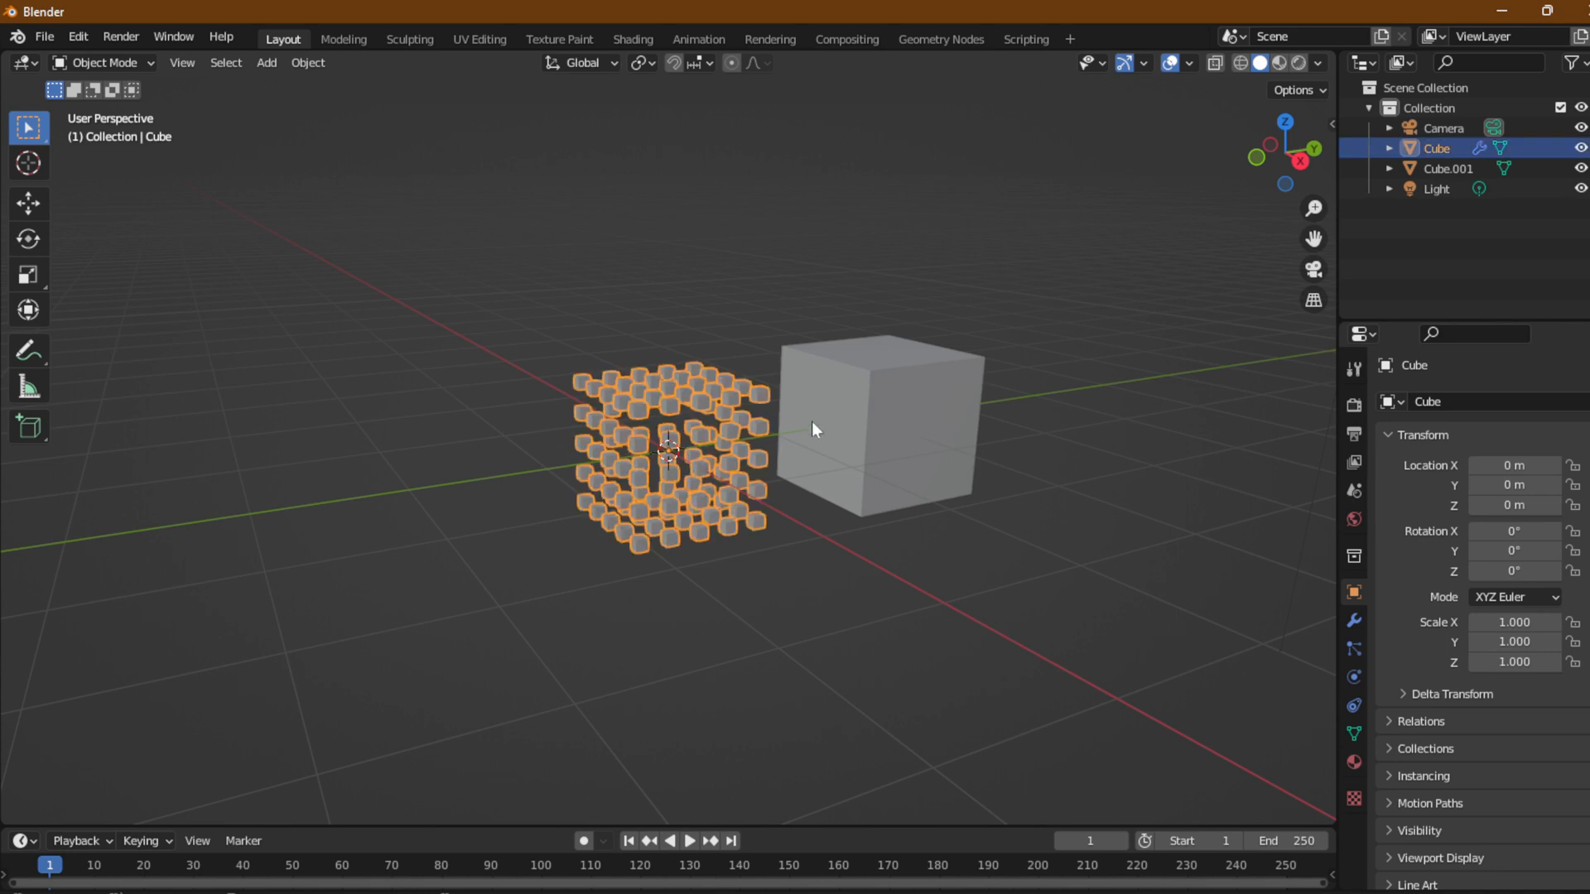
left_click(861, 421)
left_click(722, 466)
scroll(707, 578, "down", 5)
scroll(773, 543, "up", 4)
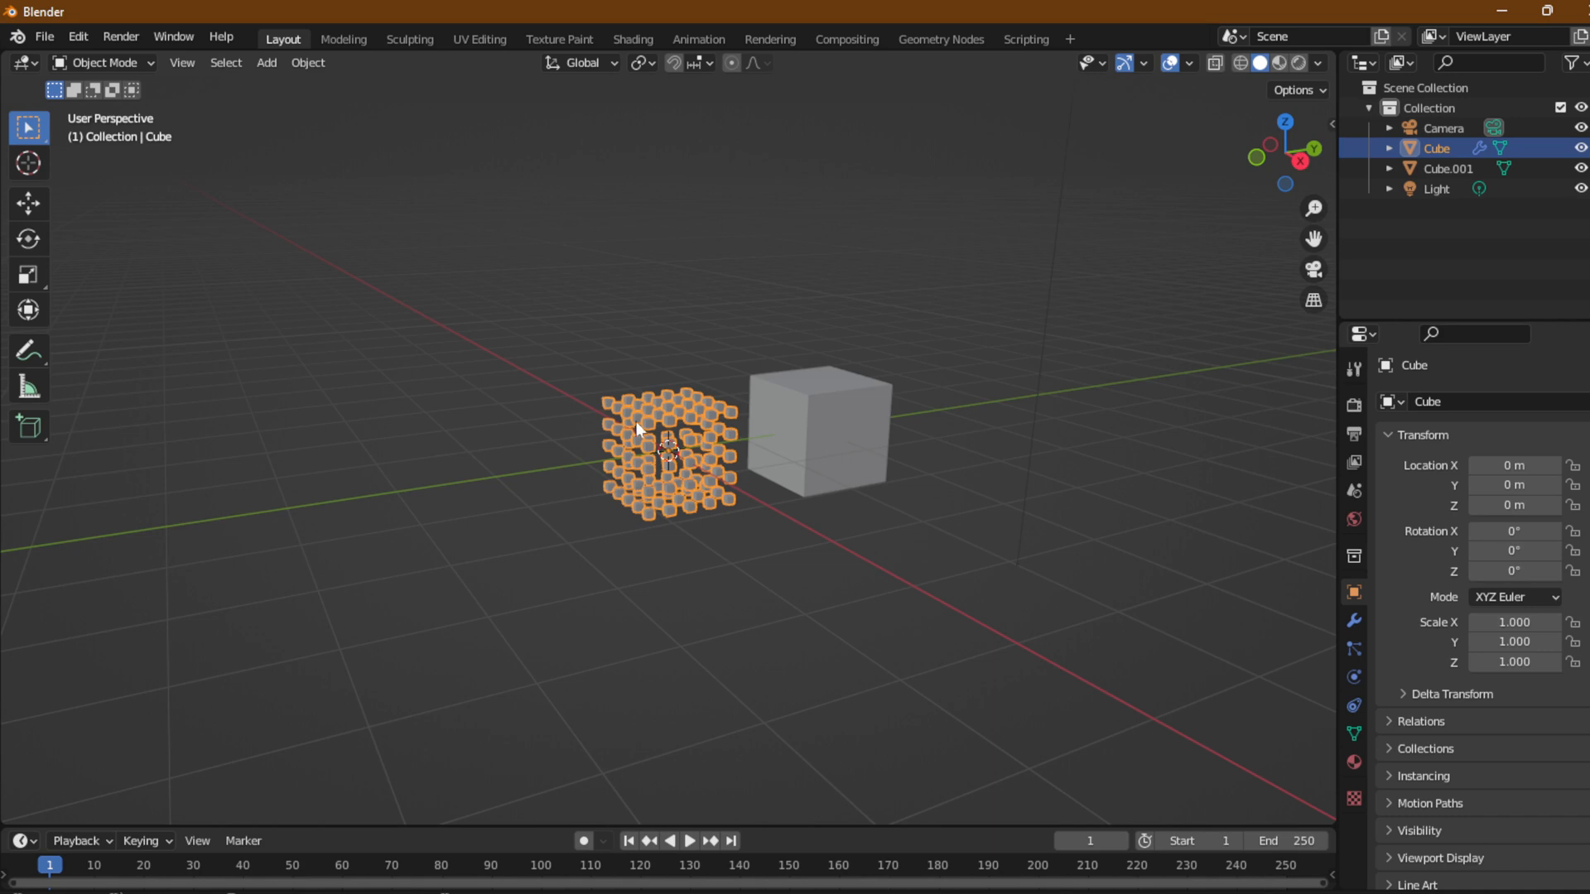
left_click(777, 414)
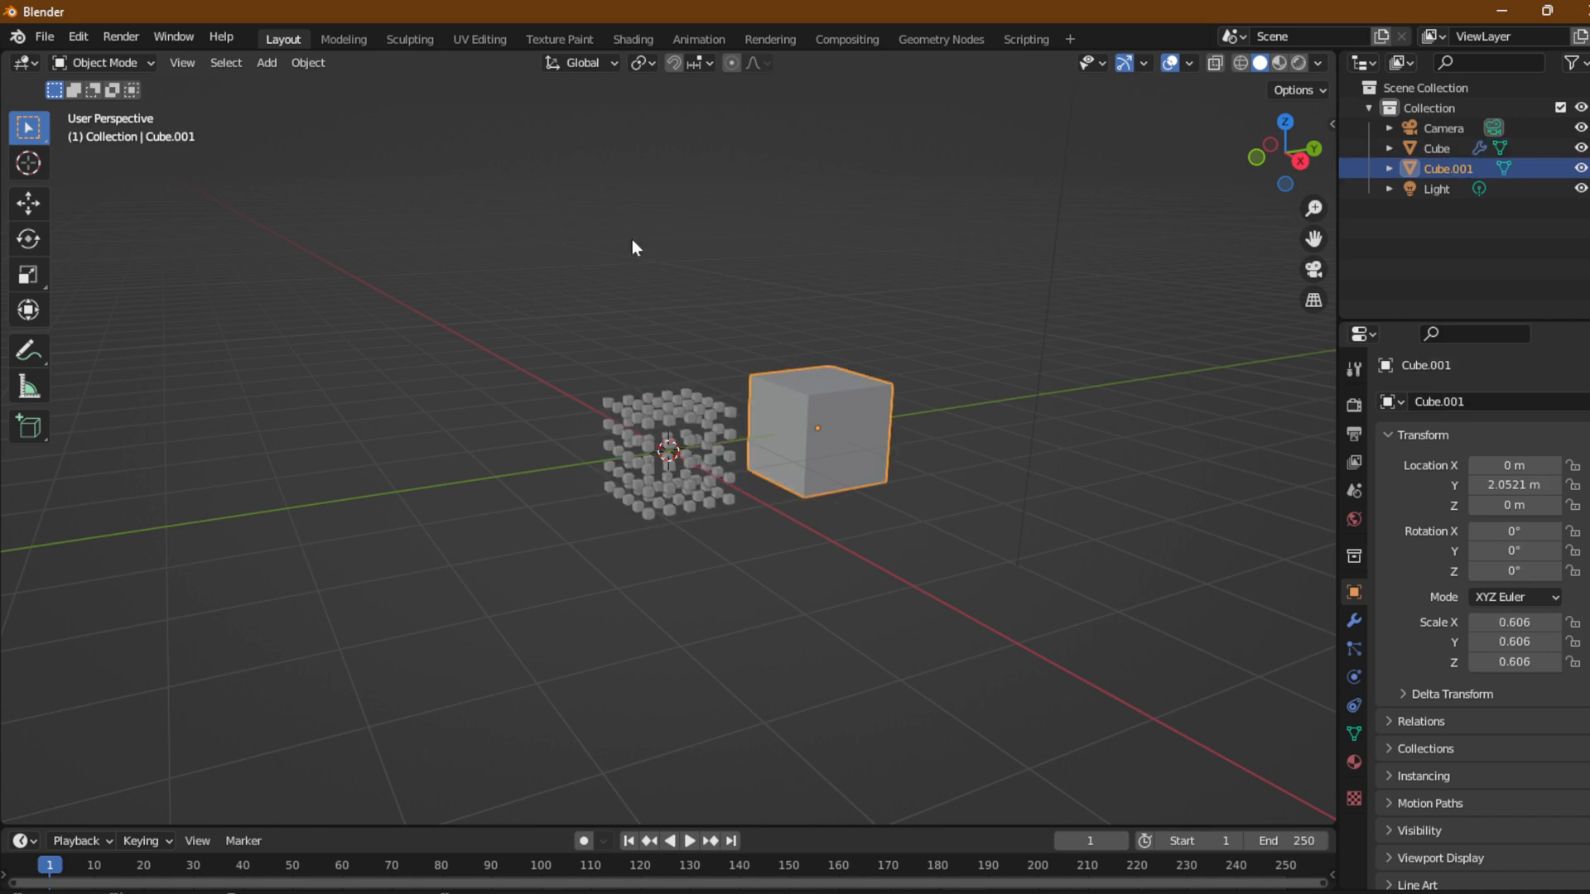
Add a cube mesh at the world origin, expand its Add Cube settings, and deselect it.
left_click(265, 63)
mouse_move(406, 88)
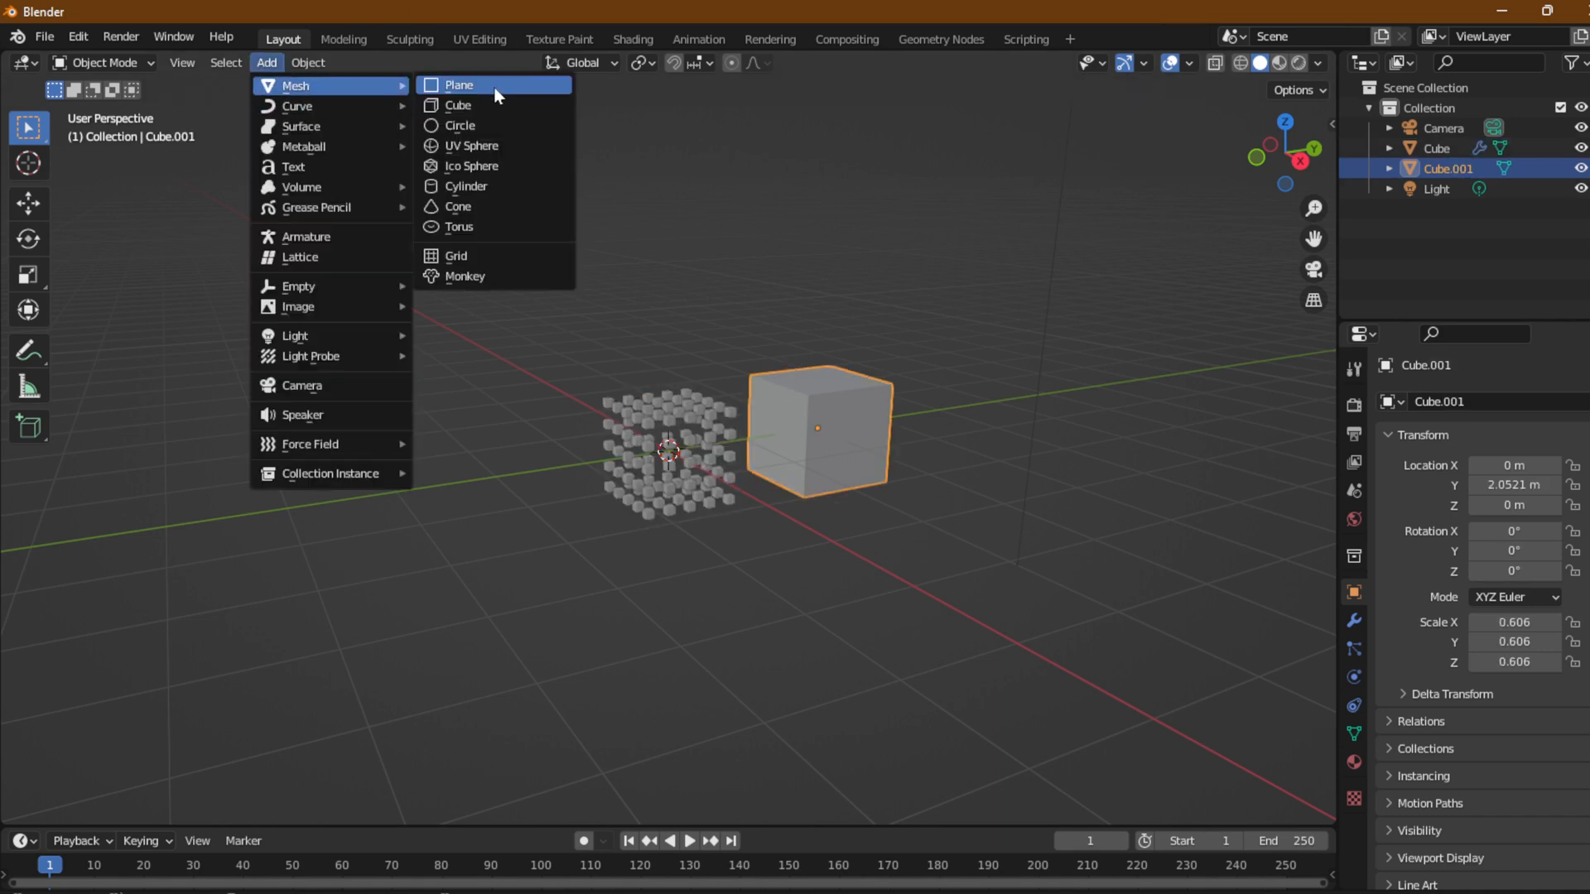
left_click(507, 106)
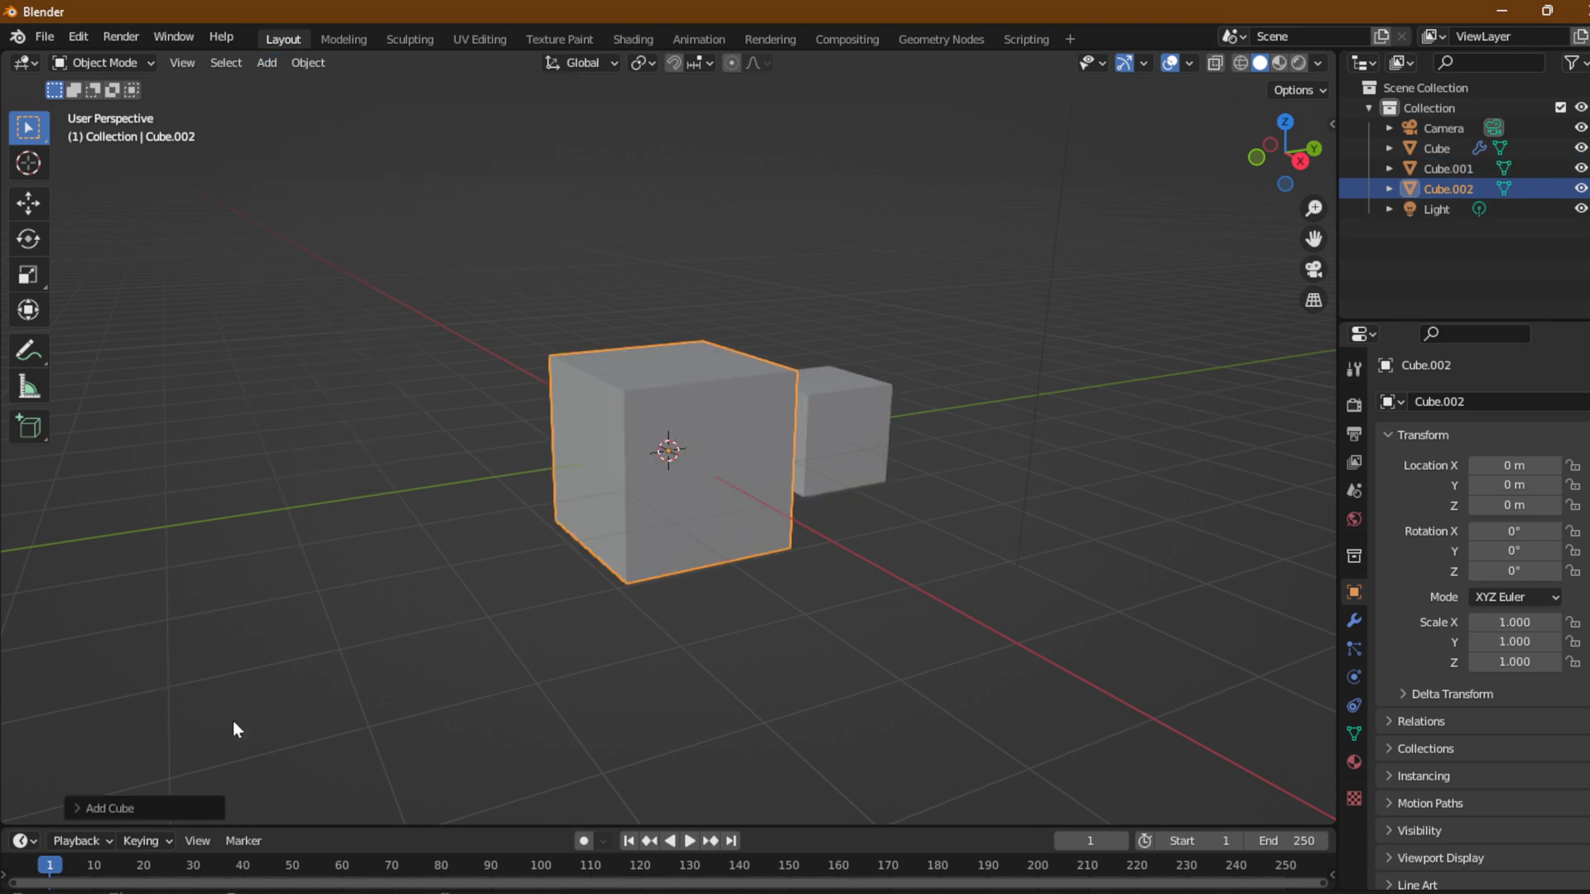
left_click(92, 808)
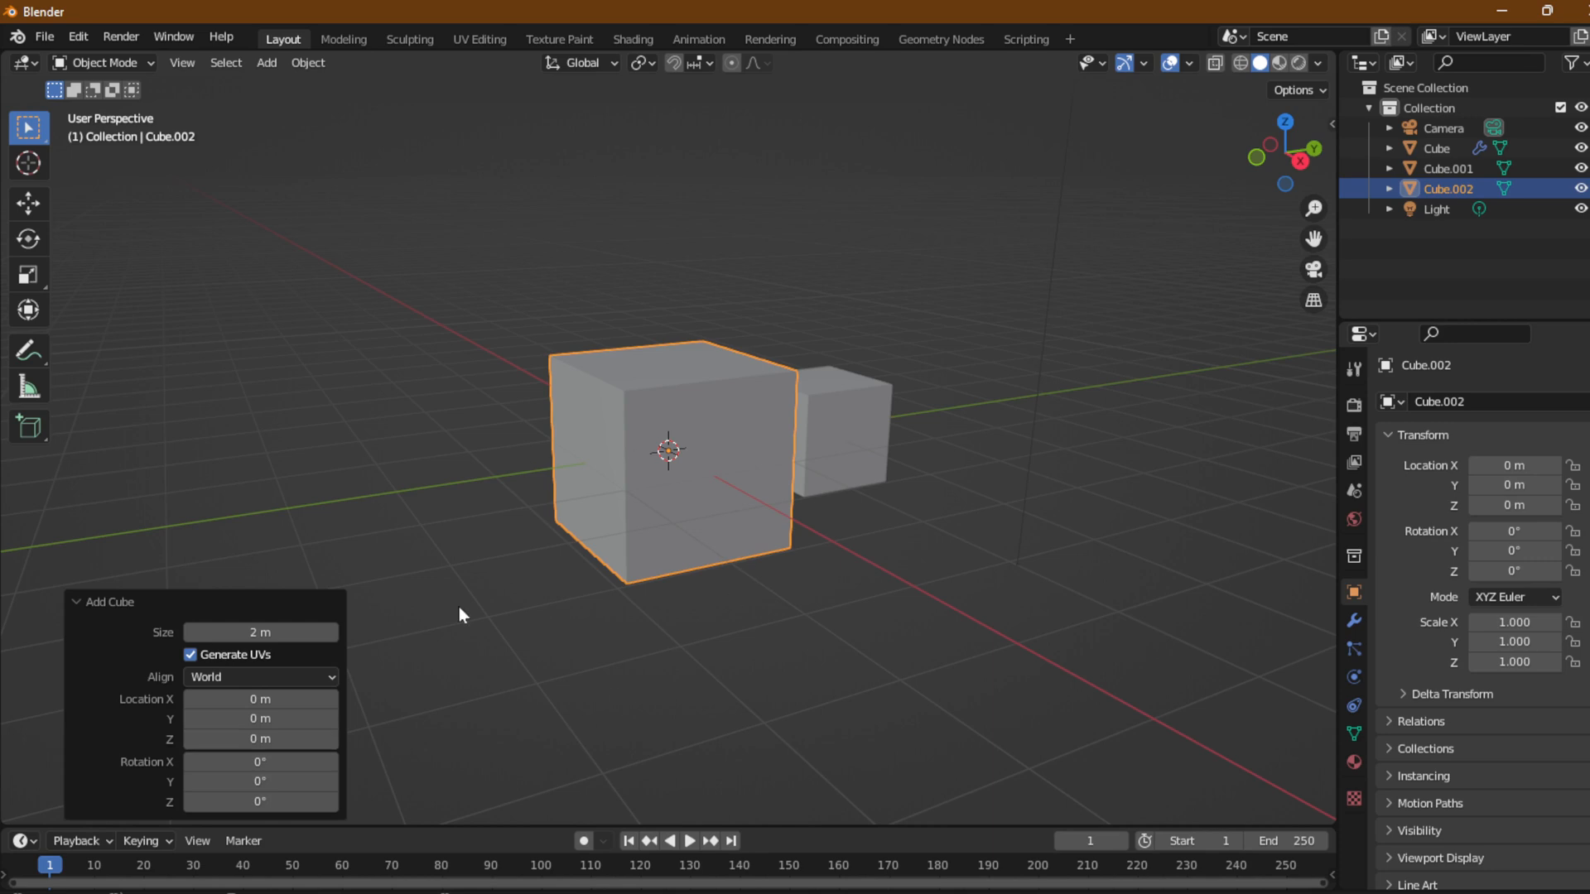
left_click(900, 332)
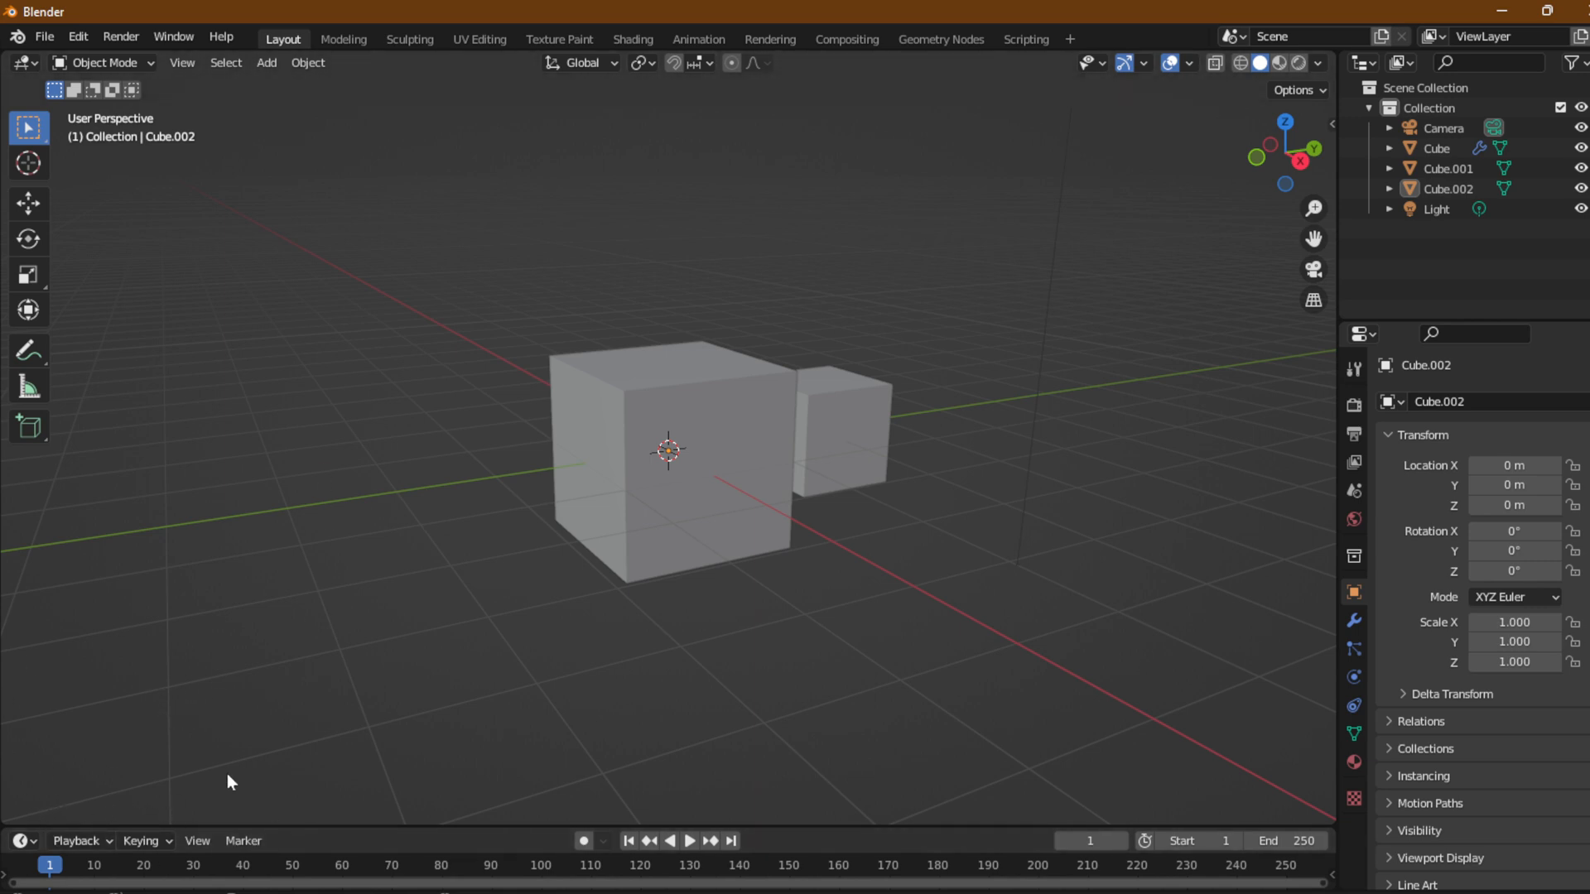
Switch the Adjust Last Operation display off and back on to bring up the Add Cube settings.
left_click(183, 63)
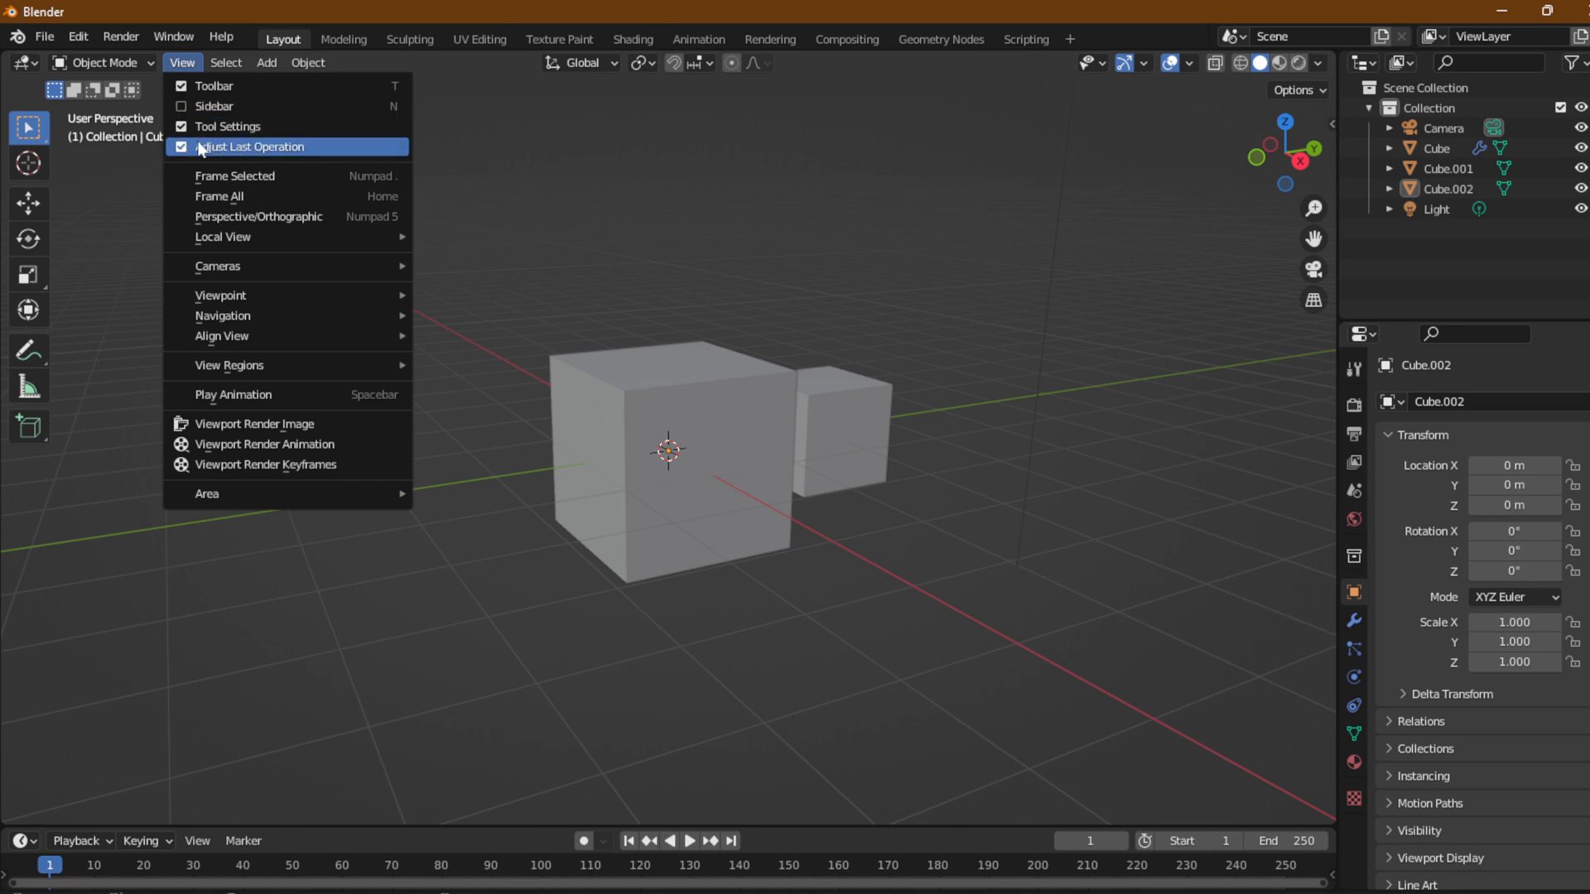
left_click(199, 148)
left_click(183, 65)
left_click(198, 147)
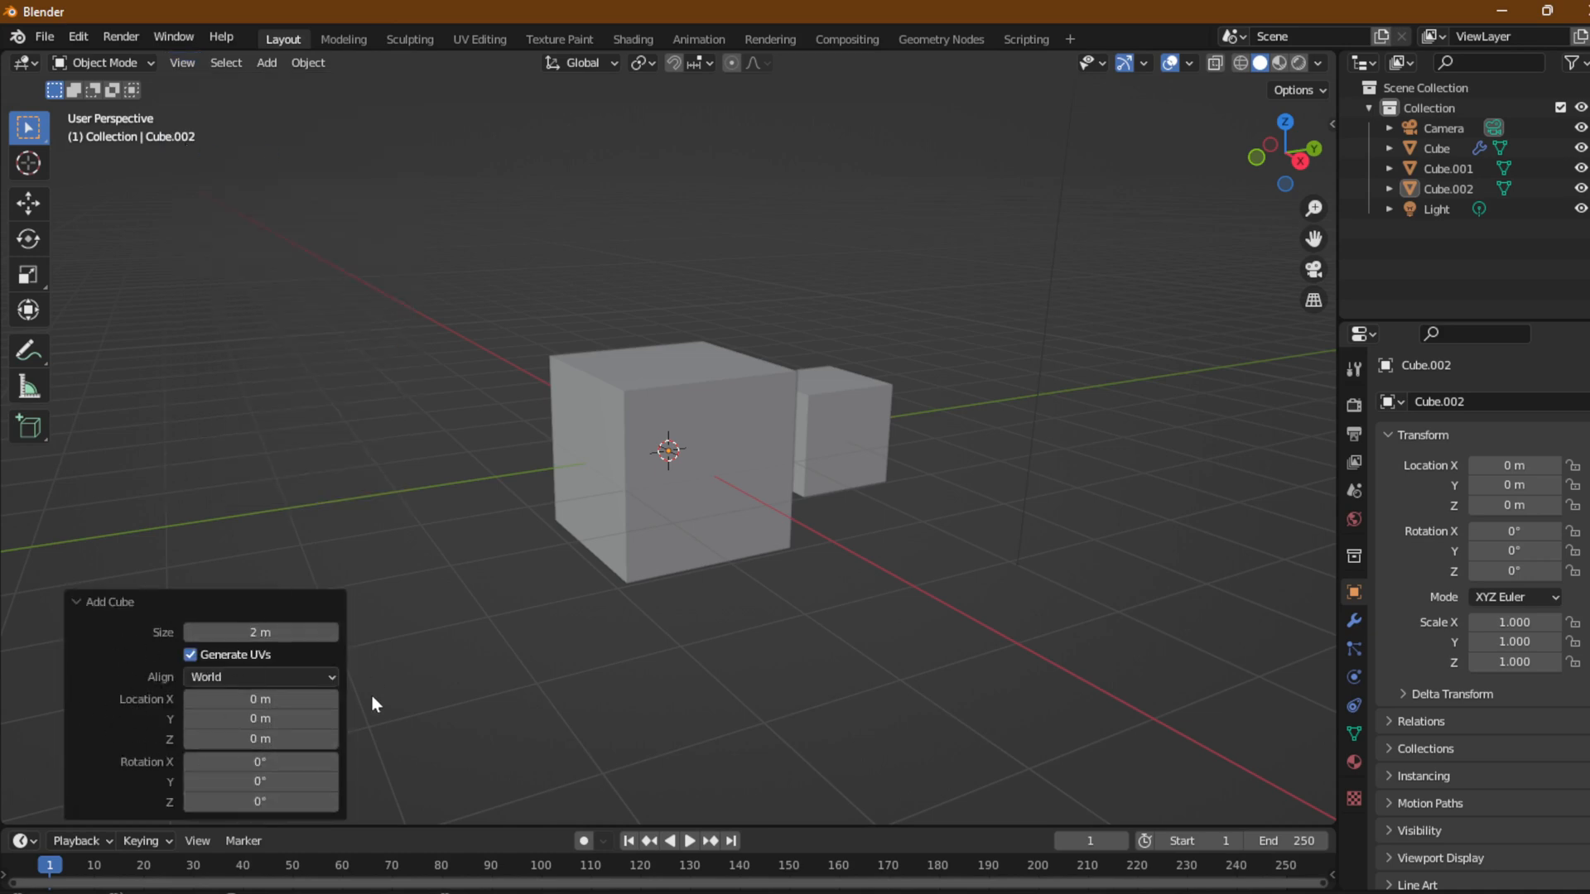
Duplicate the large cube at the origin and place the copy about -1.95 m in X and -3.83 m in Y from it.
left_click(669, 514)
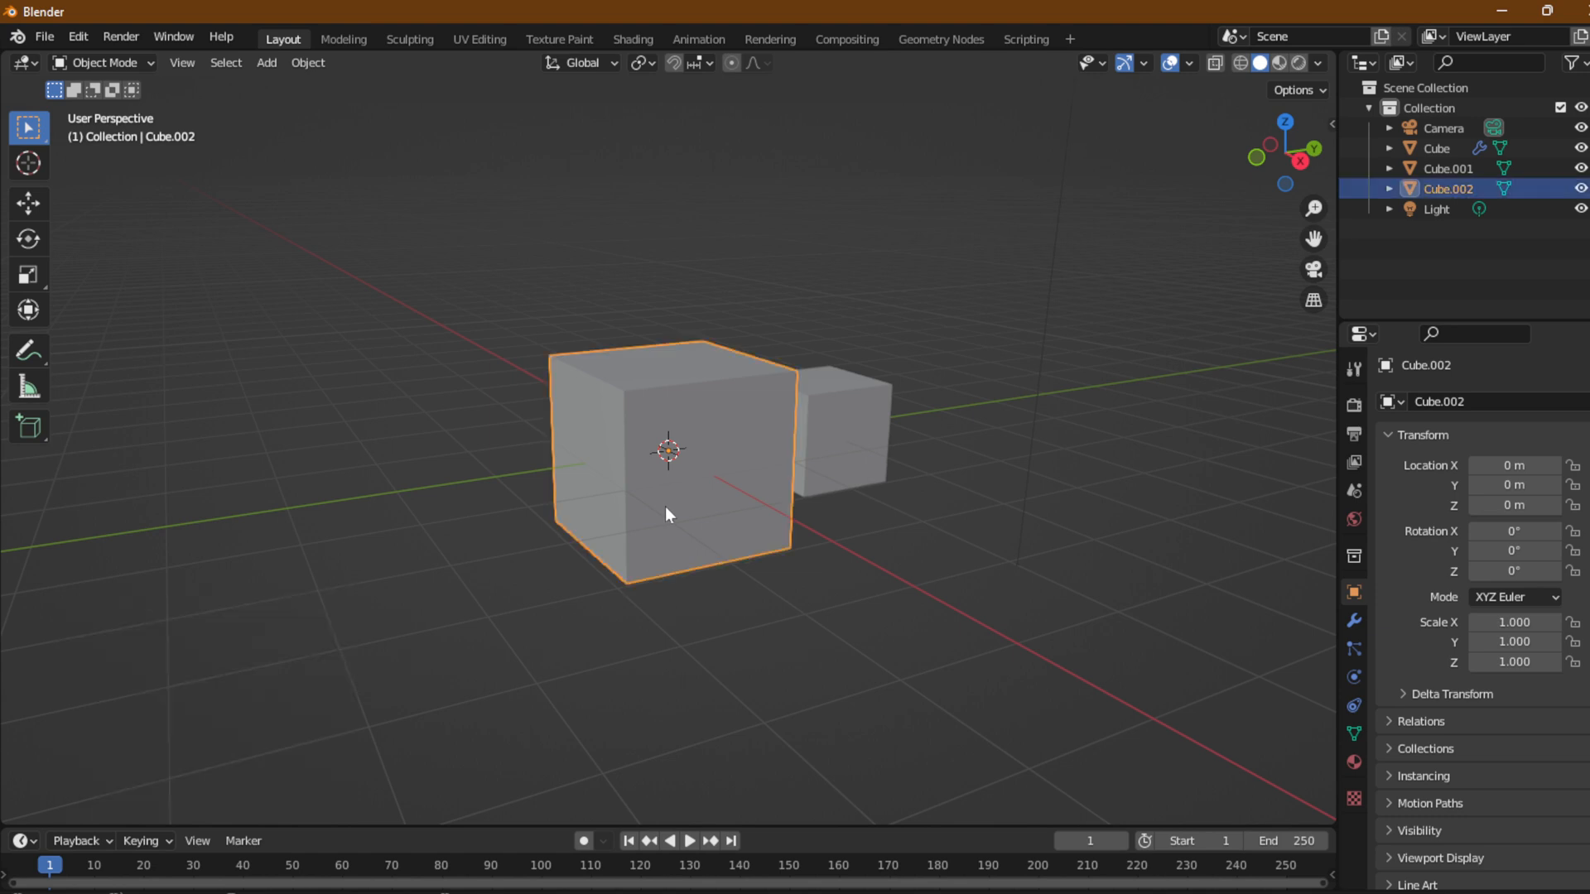
key("shift+d")
left_click(392, 519)
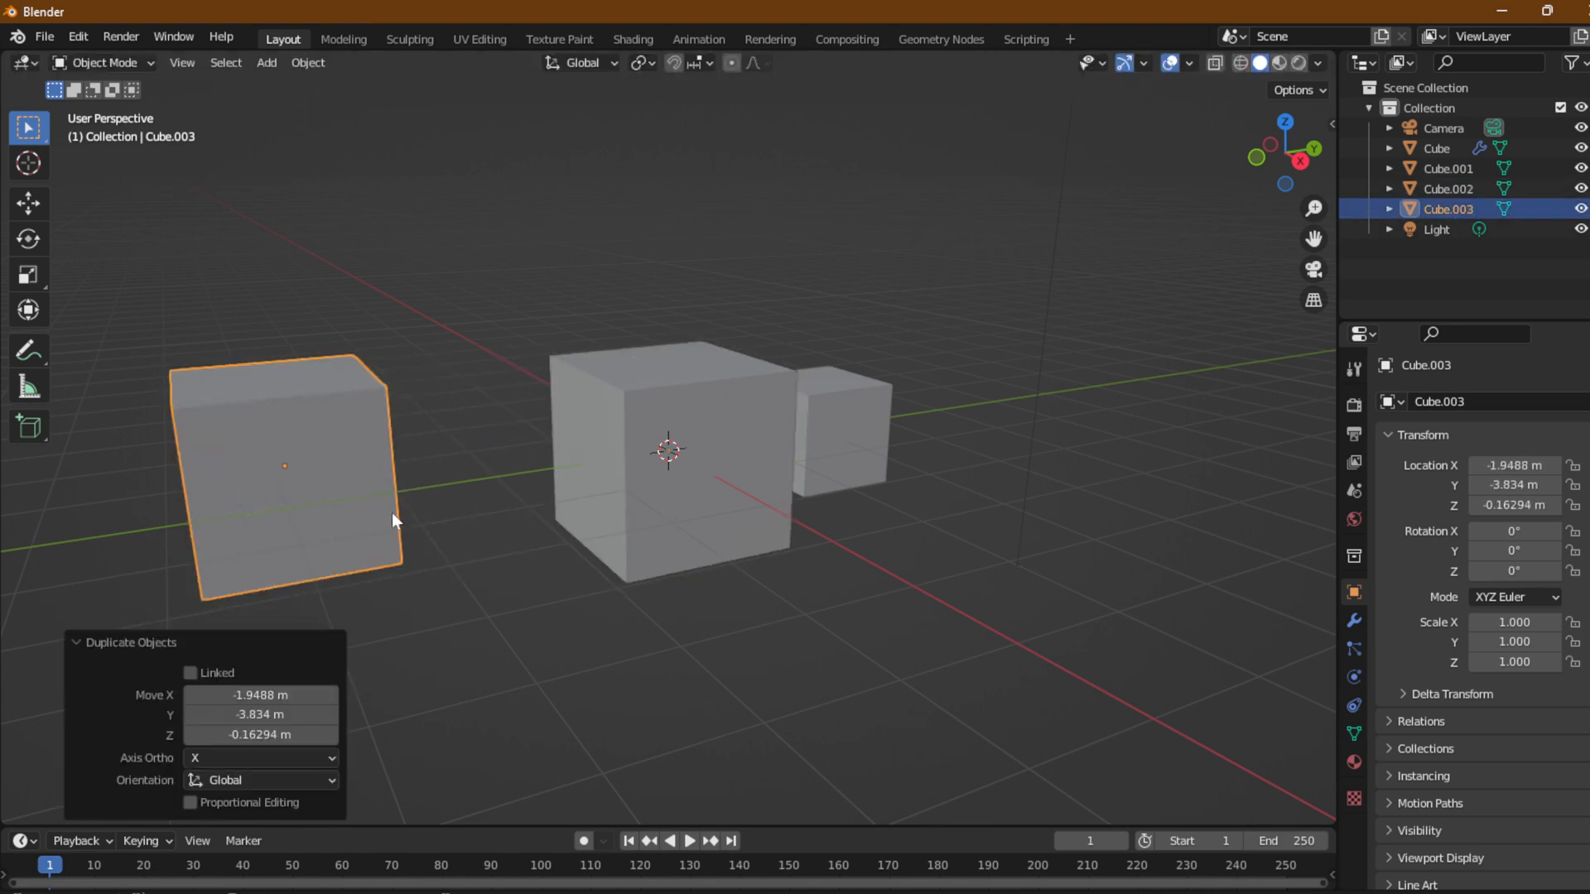
Hide the Duplicate Objects settings by disabling Adjust Last Operation, and enable it again.
left_click(182, 62)
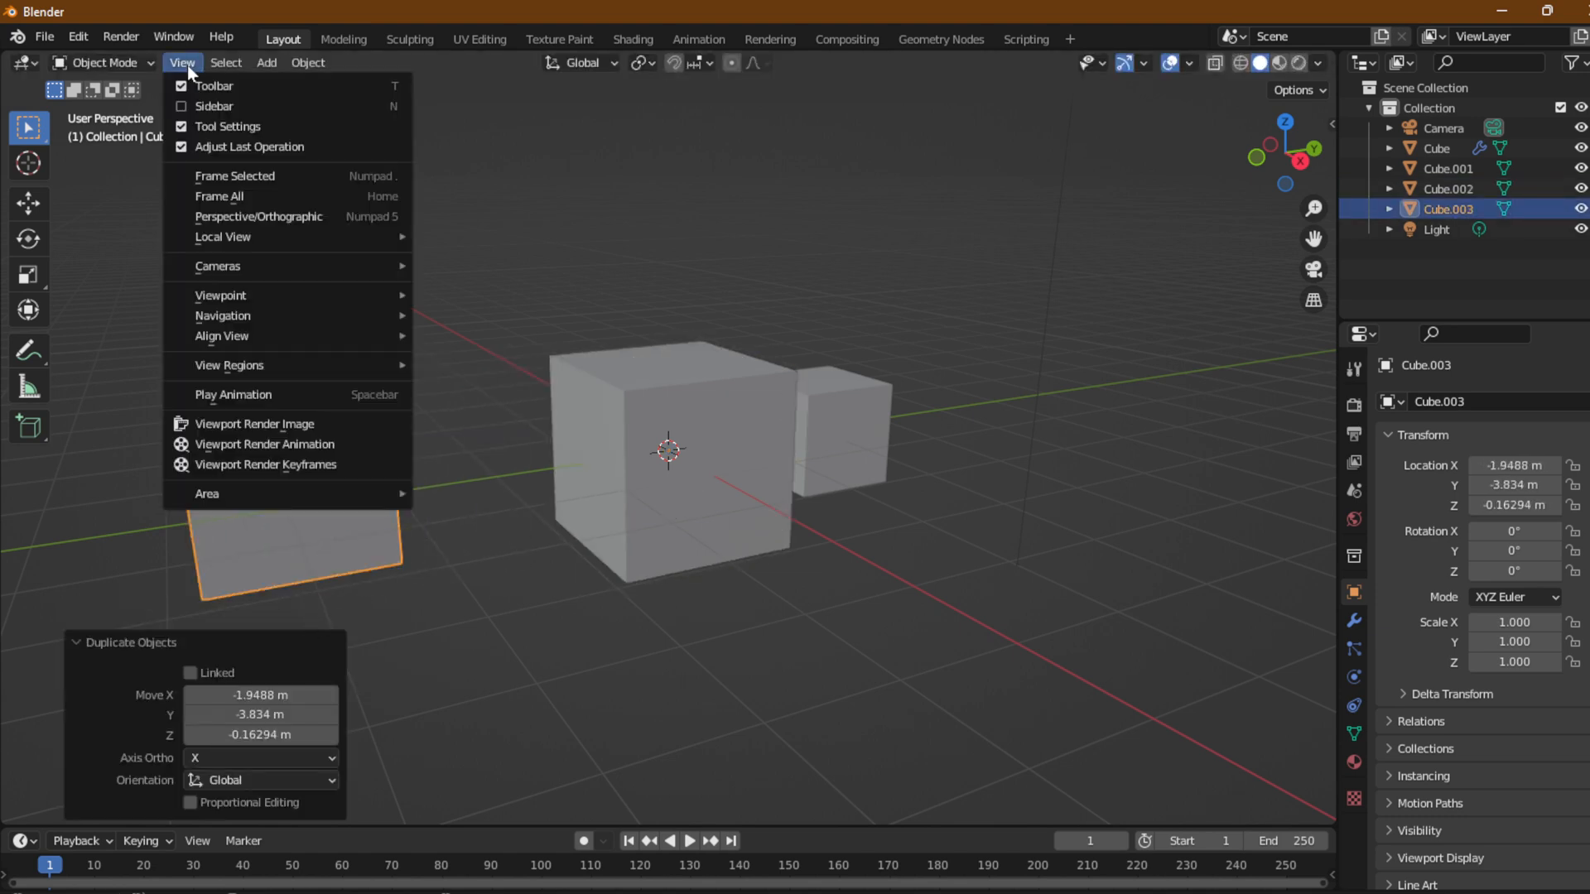
left_click(207, 146)
left_click(182, 62)
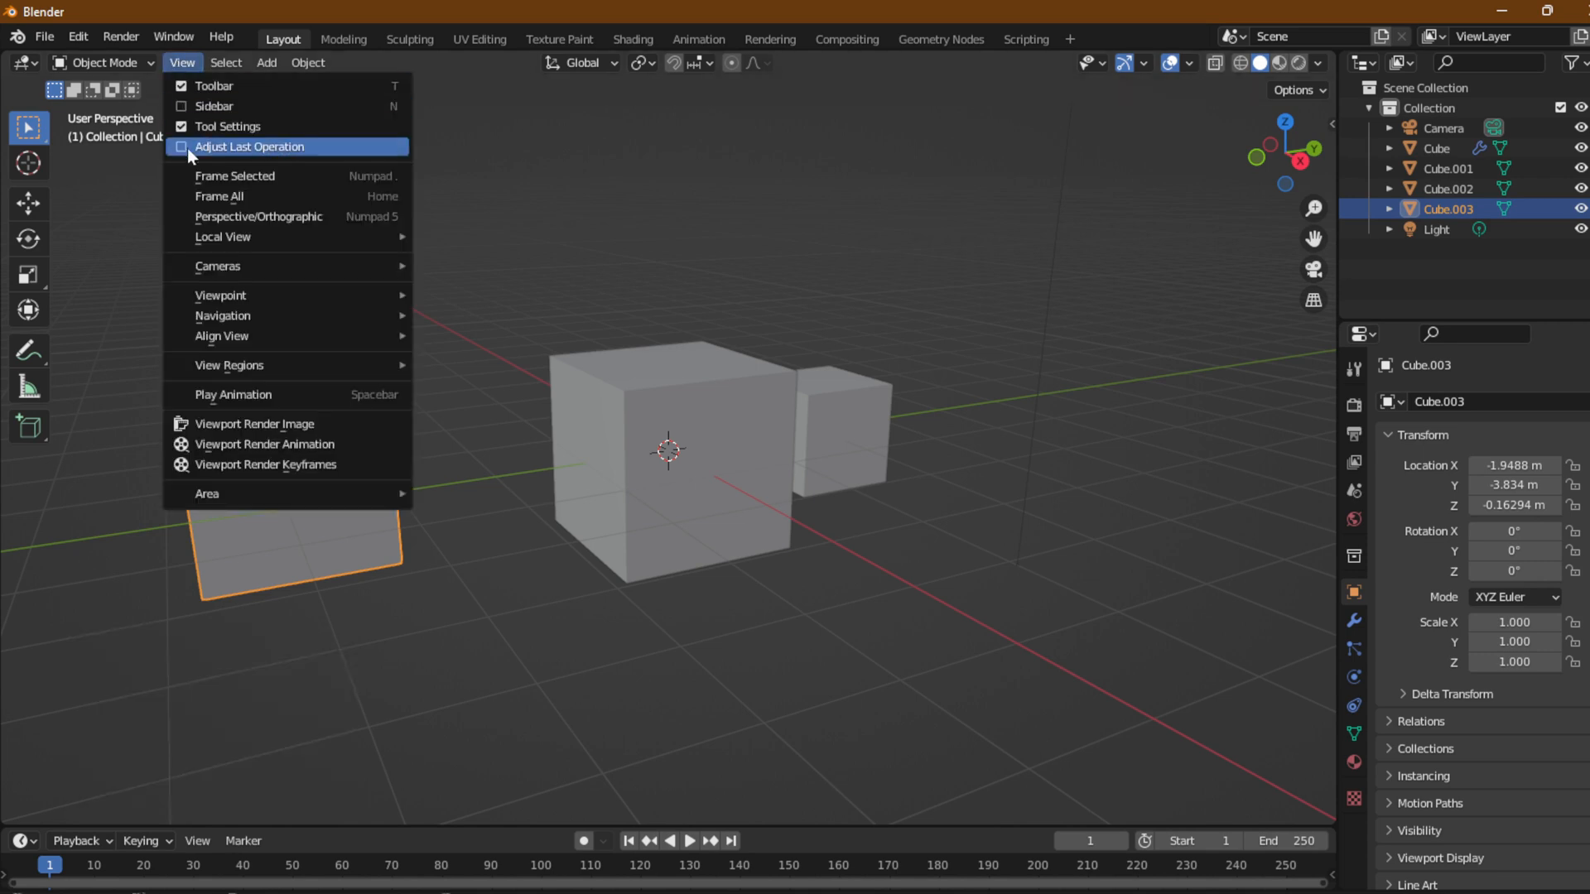
left_click(196, 146)
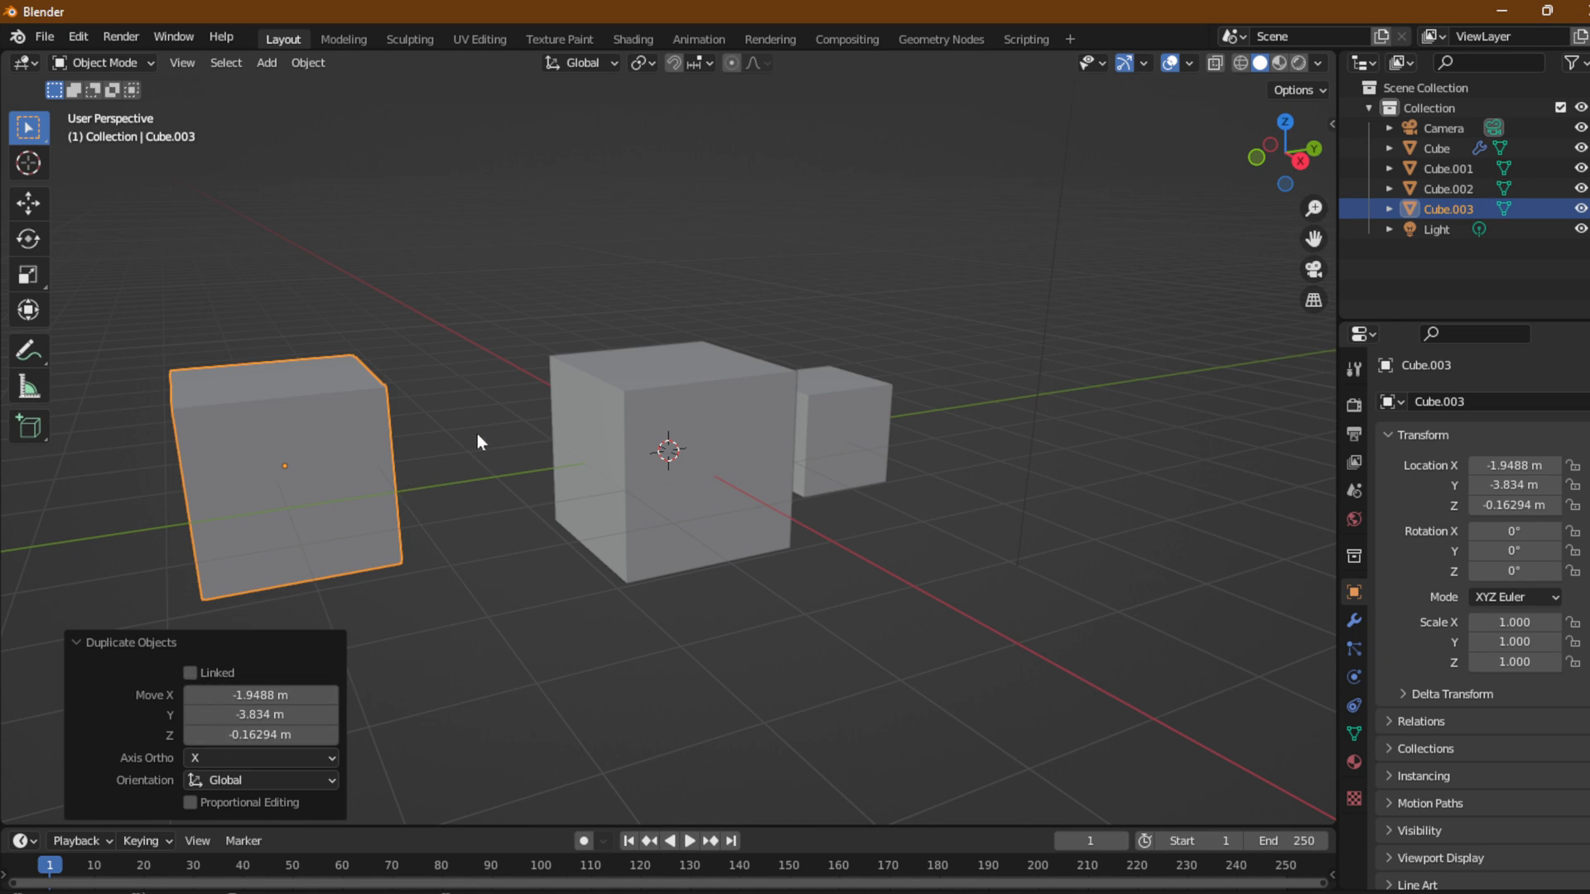
Delete the large cube at the origin and its duplicate.
scroll(478, 443, "down", 3)
left_click(654, 455)
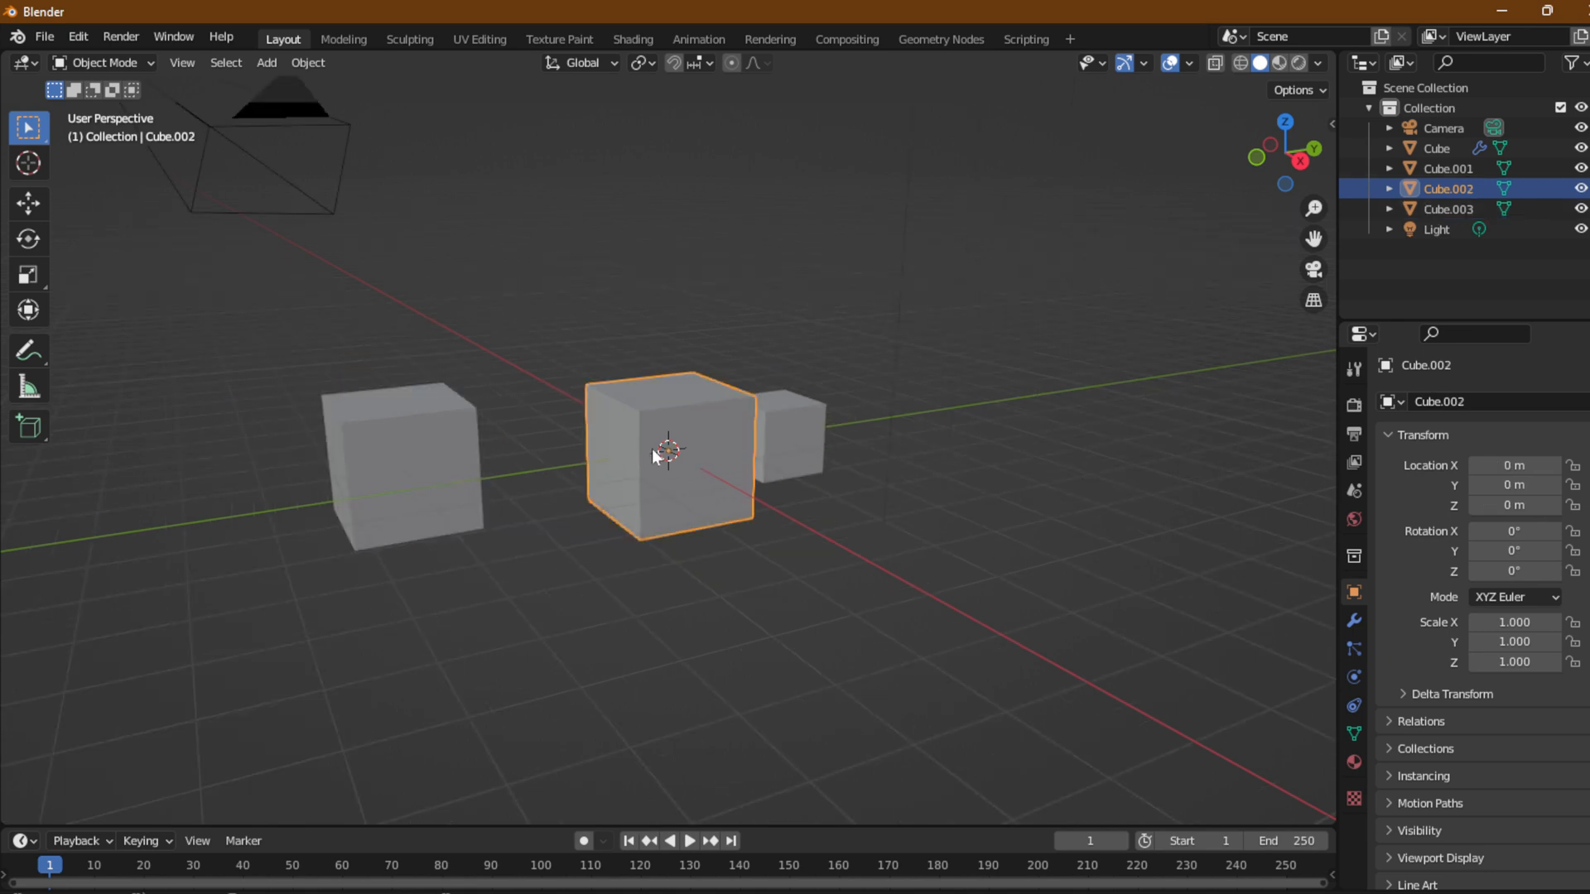
key("Delete")
left_click(445, 464)
key("Delete")
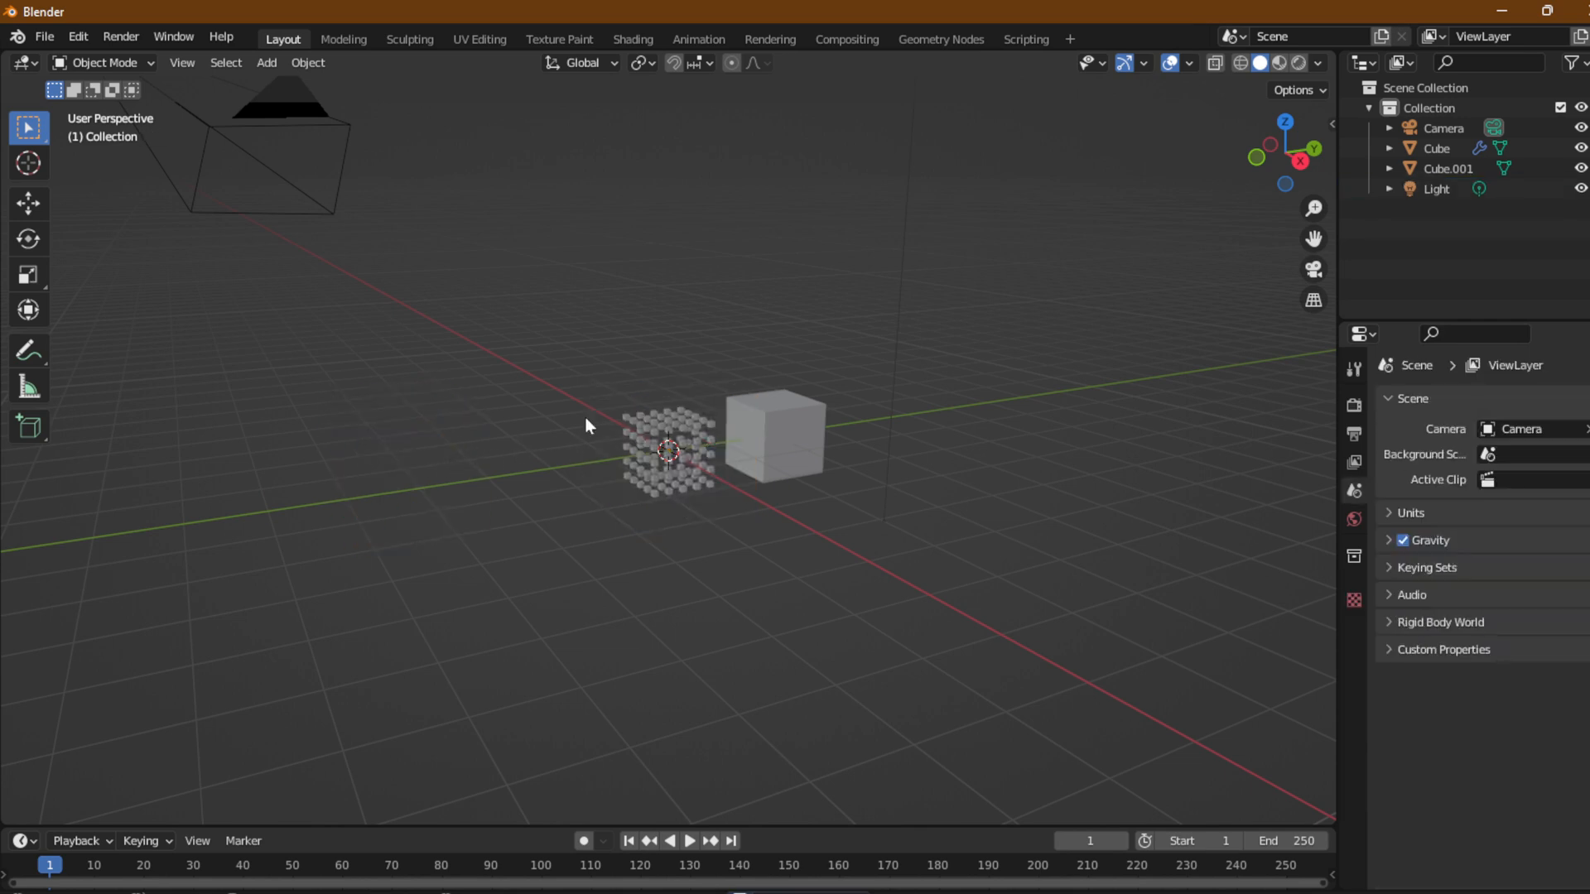
Start a new General file without saving the current scene.
left_click(680, 460)
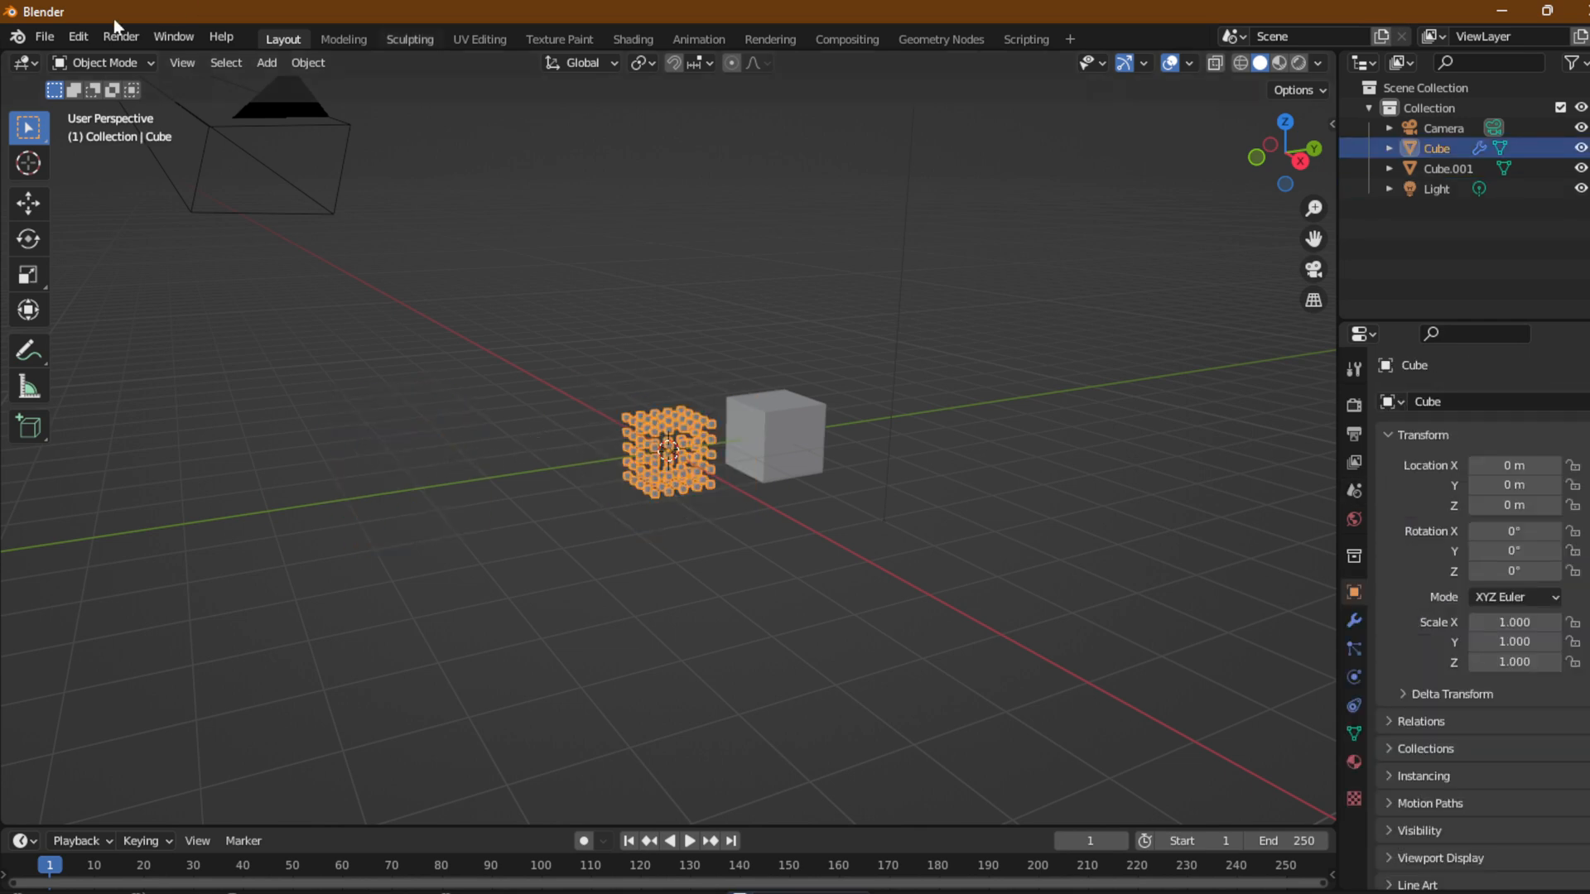
left_click(44, 36)
mouse_move(184, 72)
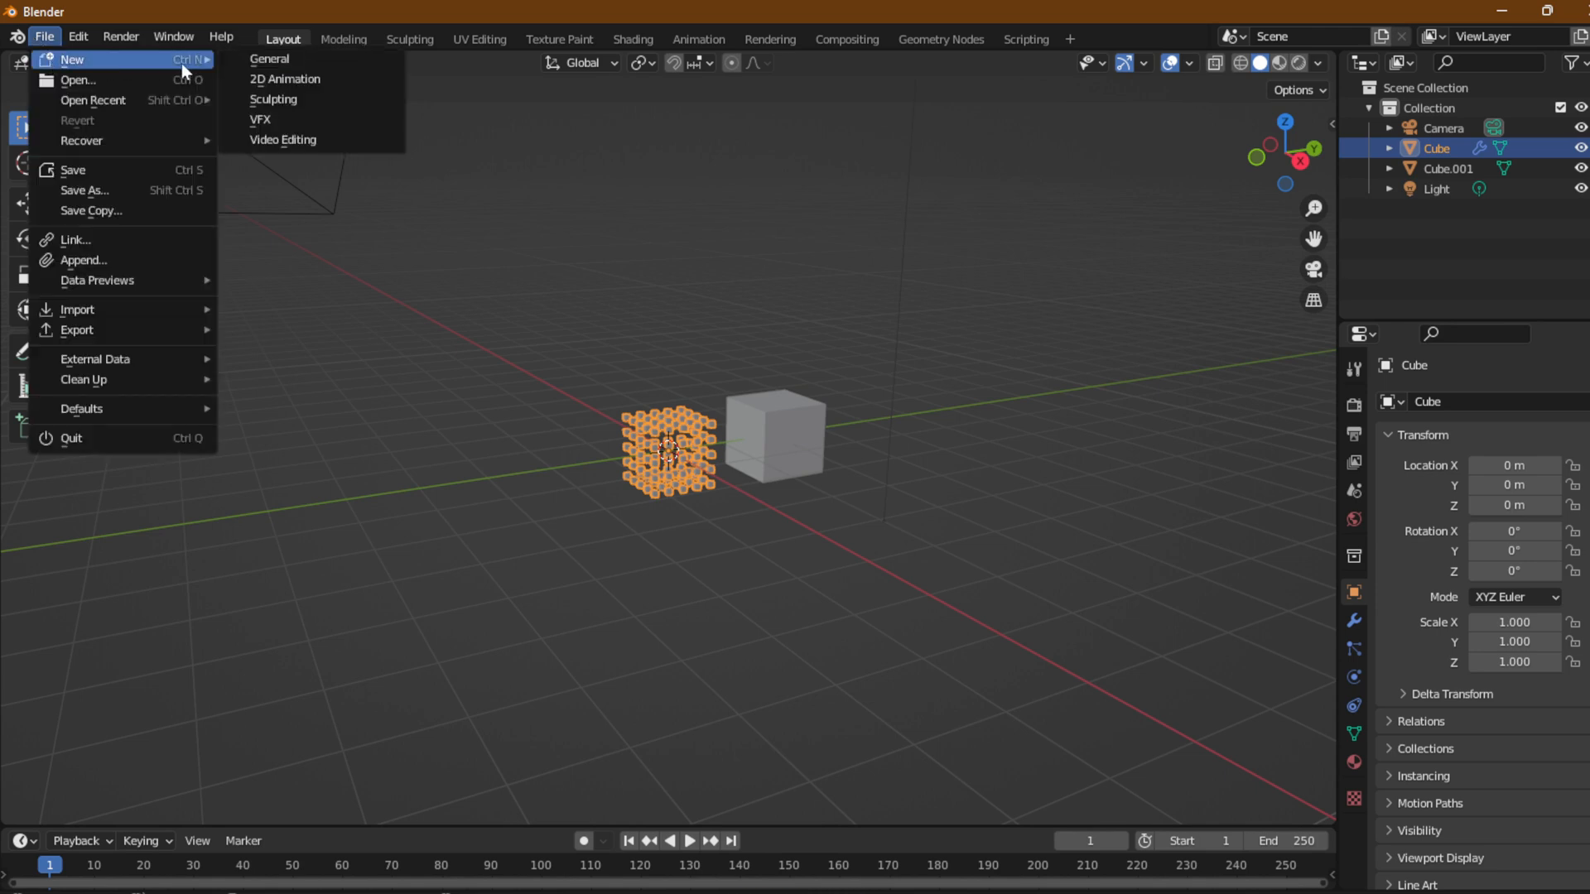
left_click(300, 72)
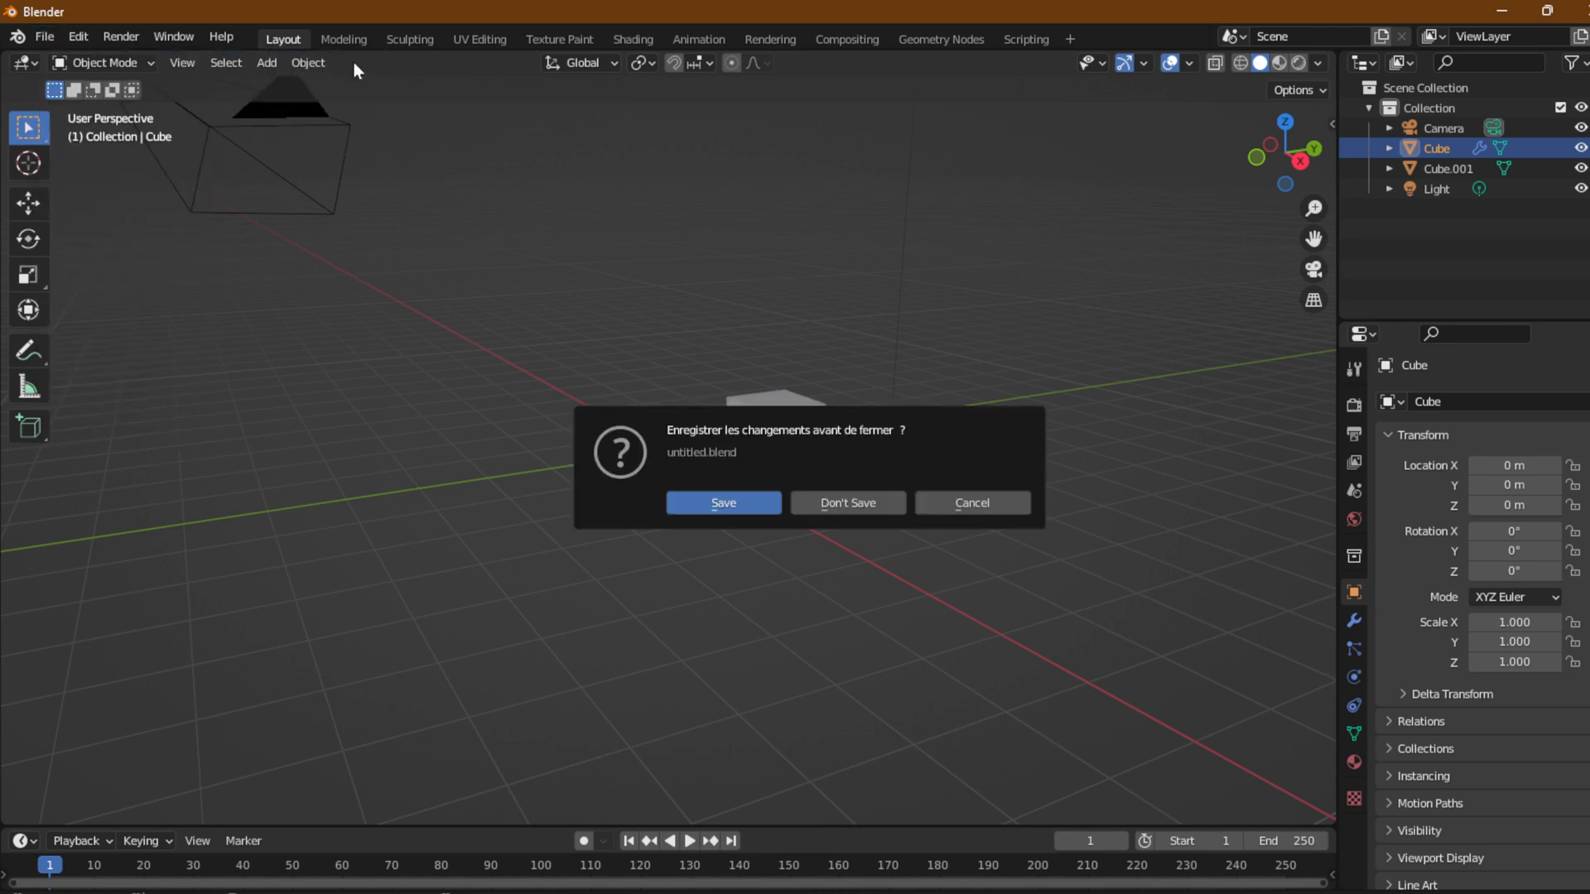
left_click(844, 501)
Add a second cube and move it along the Y axis to about -2.77 m.
middle_click_drag(671, 484, 678, 460)
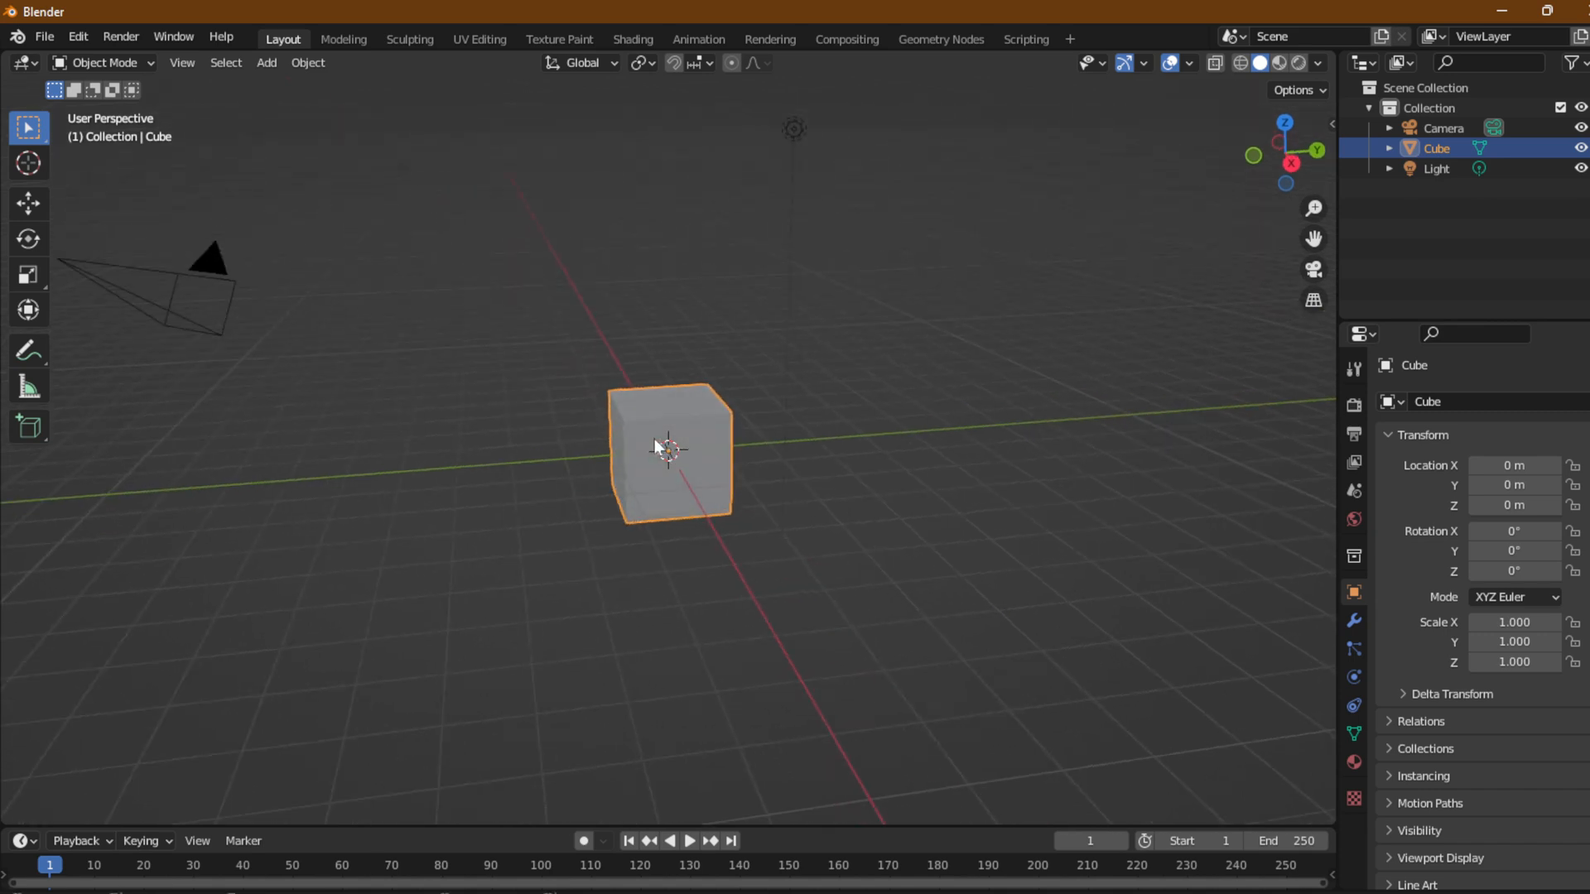
key("shift+a")
left_click(710, 460)
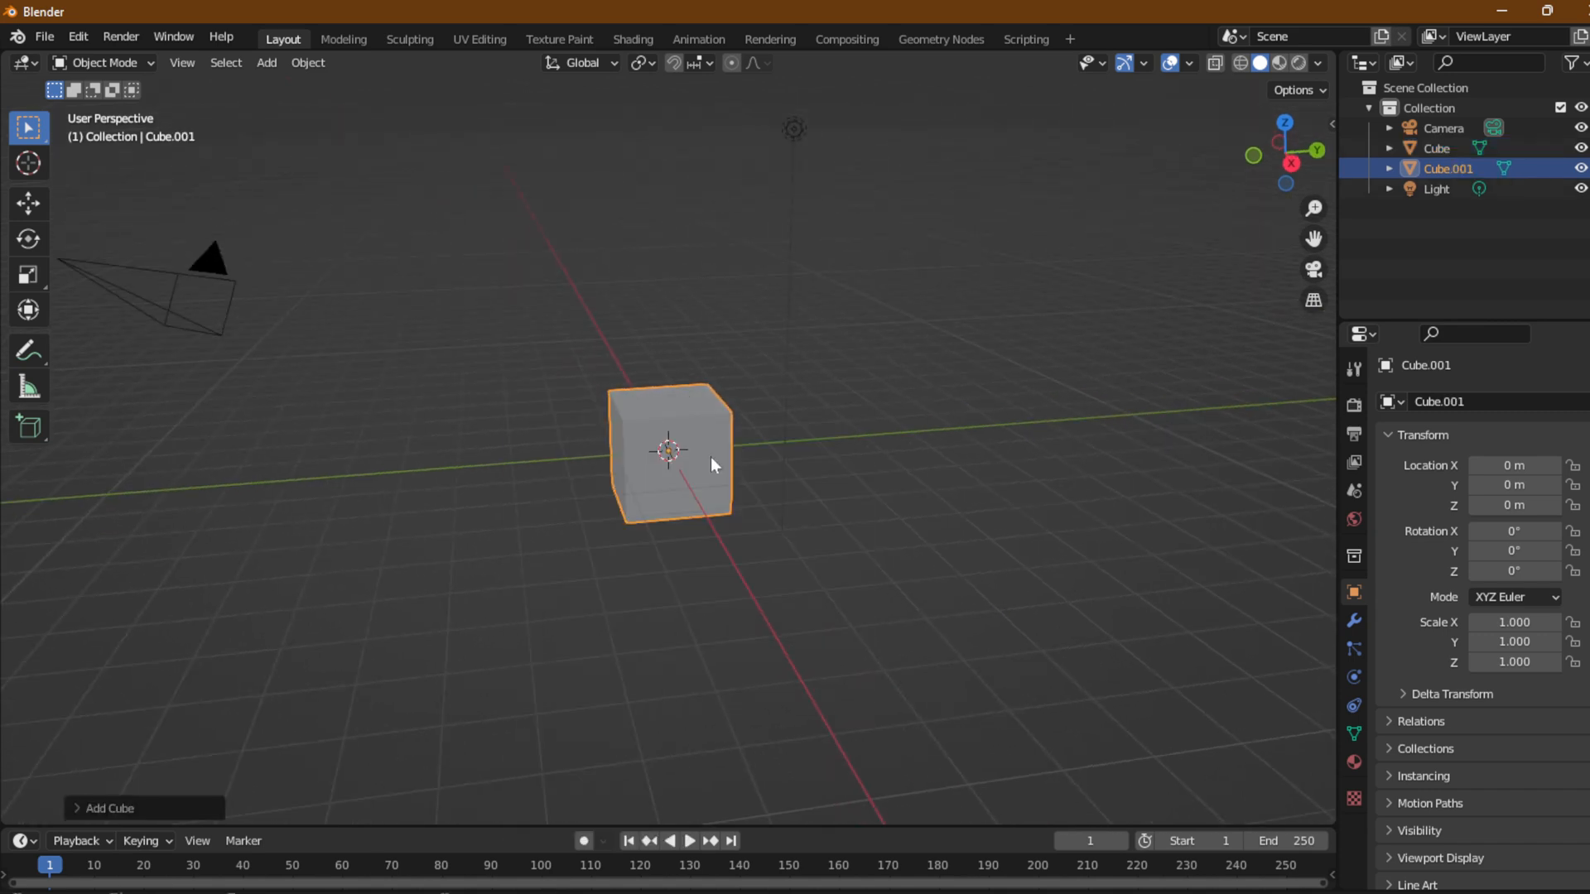
key("g")
key("y")
left_click(568, 461)
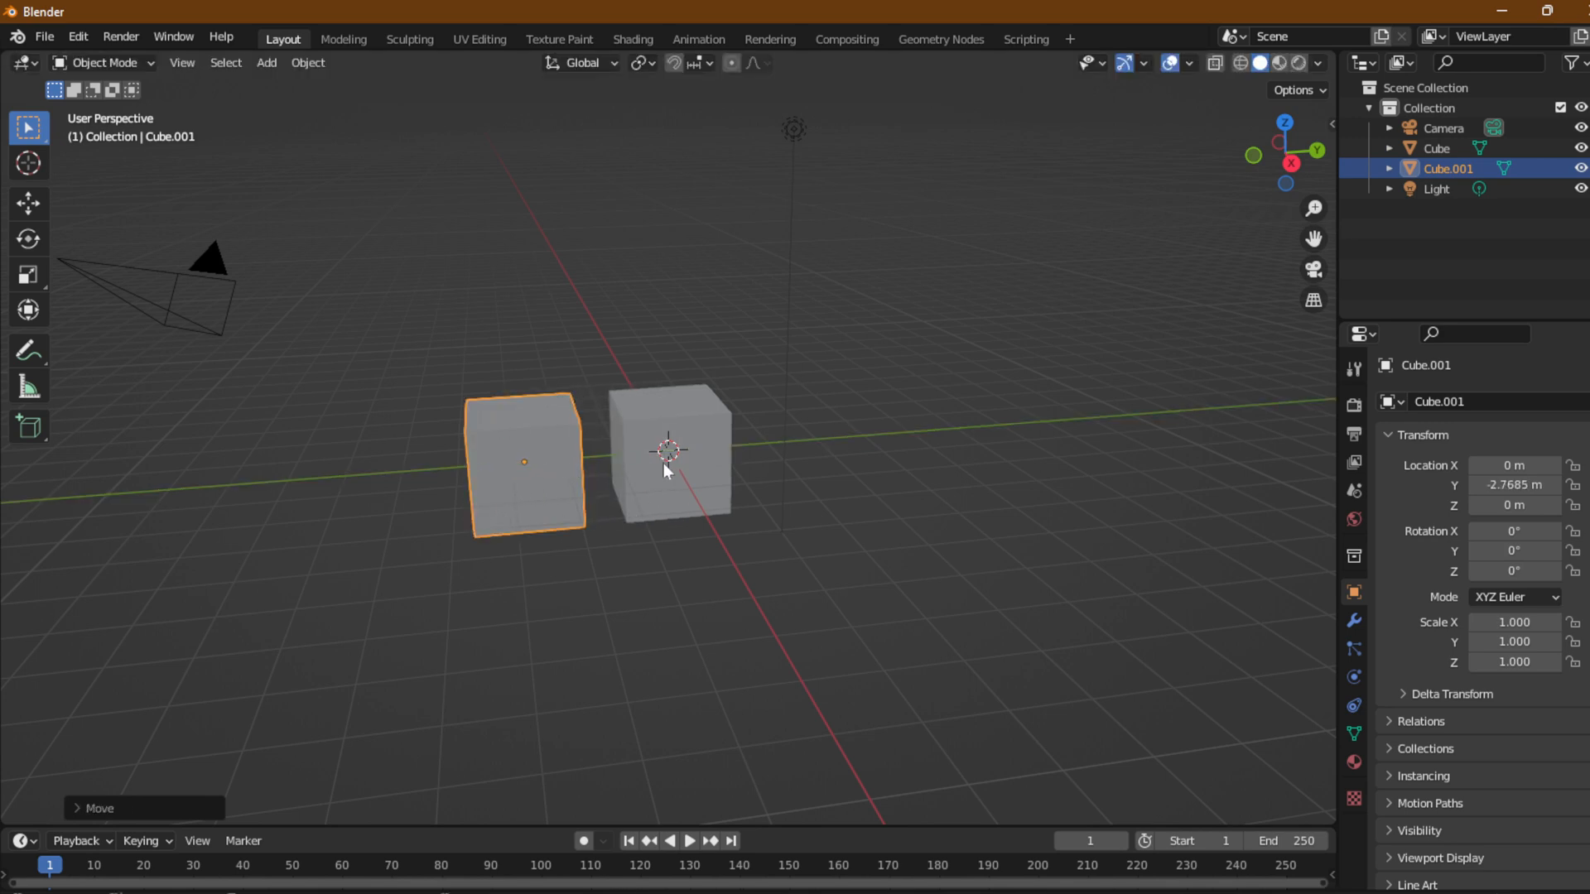
Create a new geometry node tree on the original cube at the origin in the Geometry Nodes workspace.
left_click(665, 471)
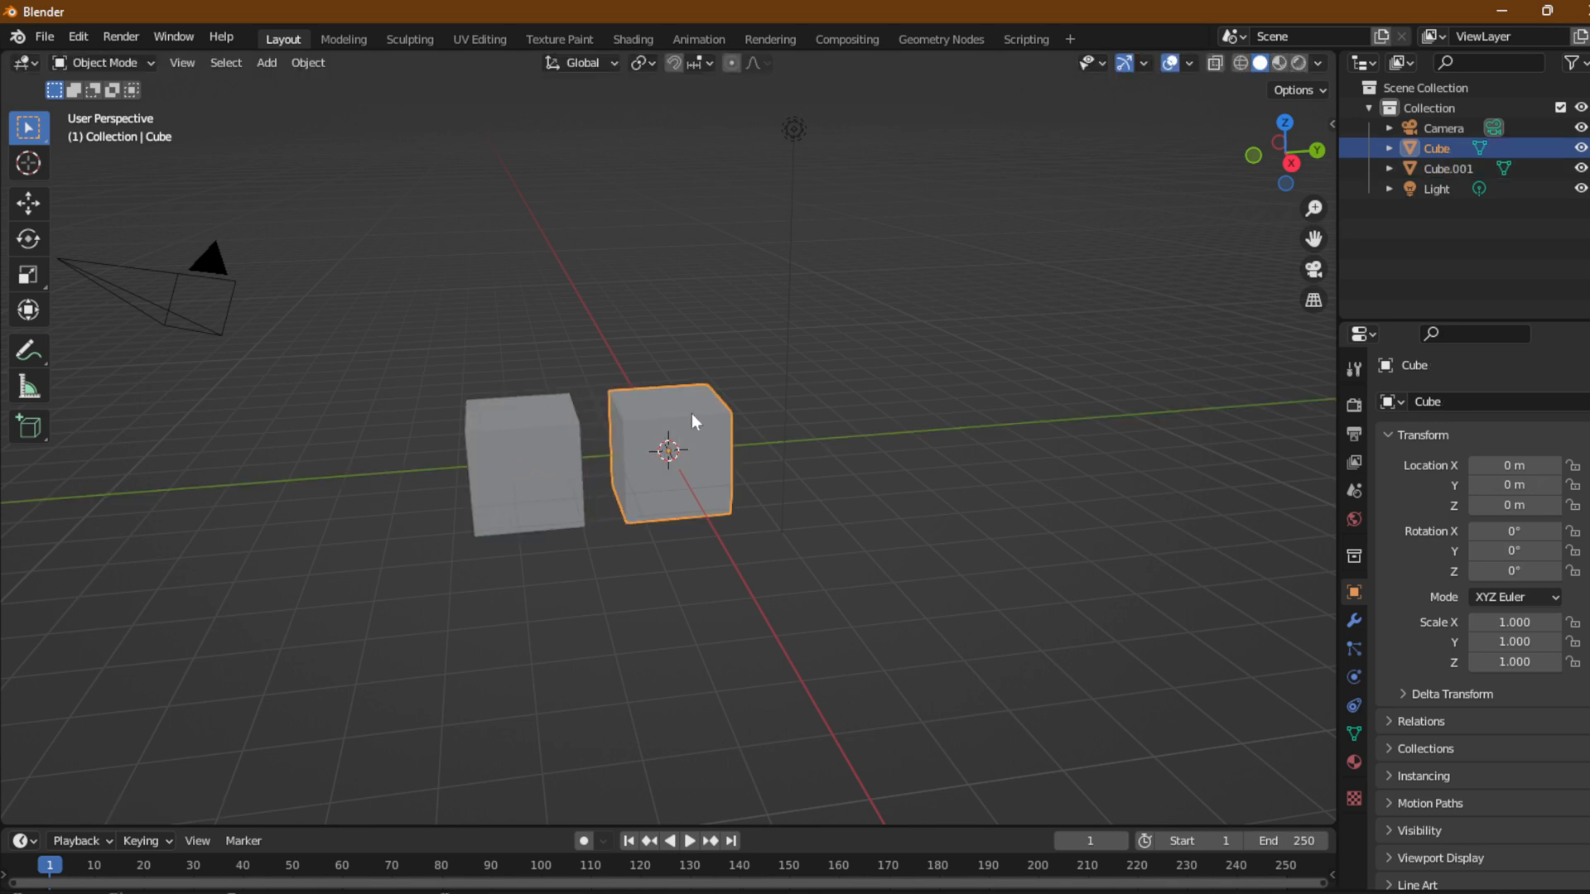
left_click(942, 41)
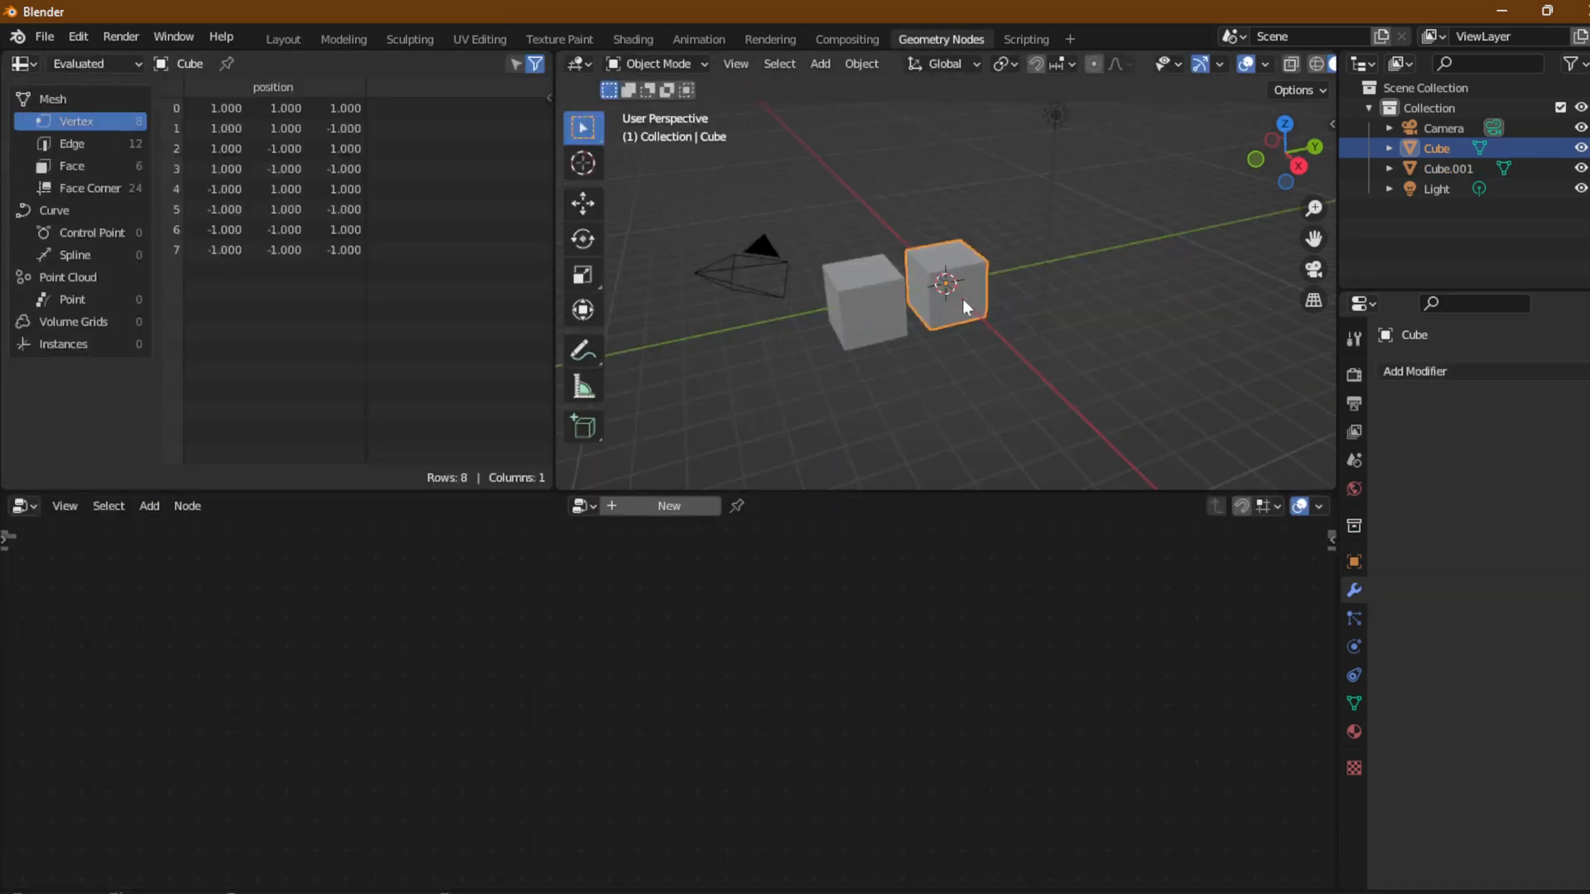
scroll(962, 301, "up", 4)
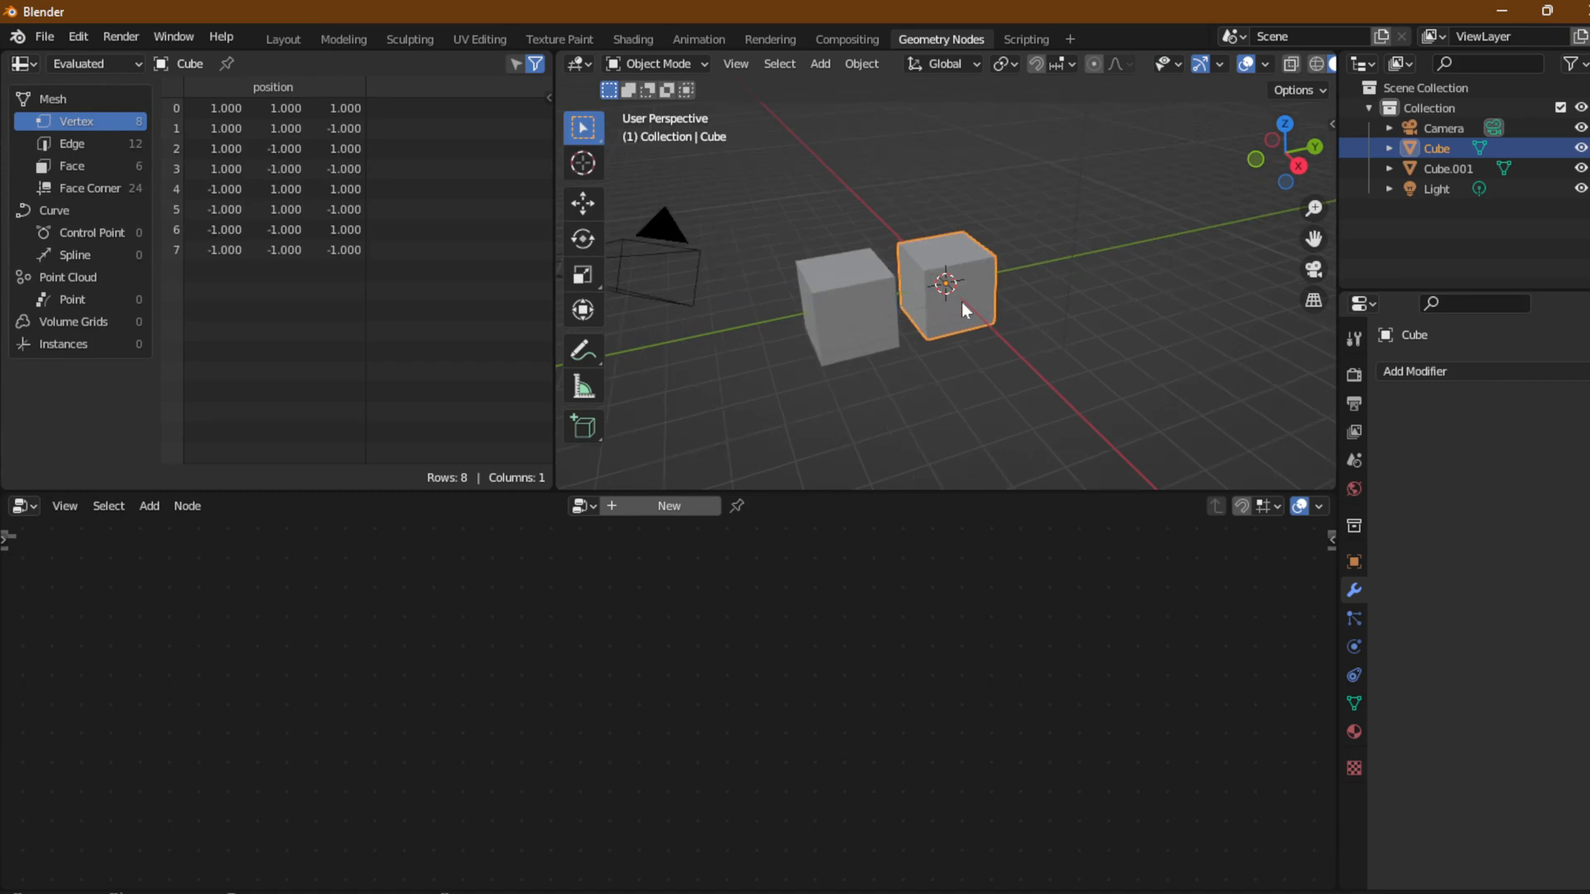
left_click(649, 505)
scroll(613, 662, "up", 2)
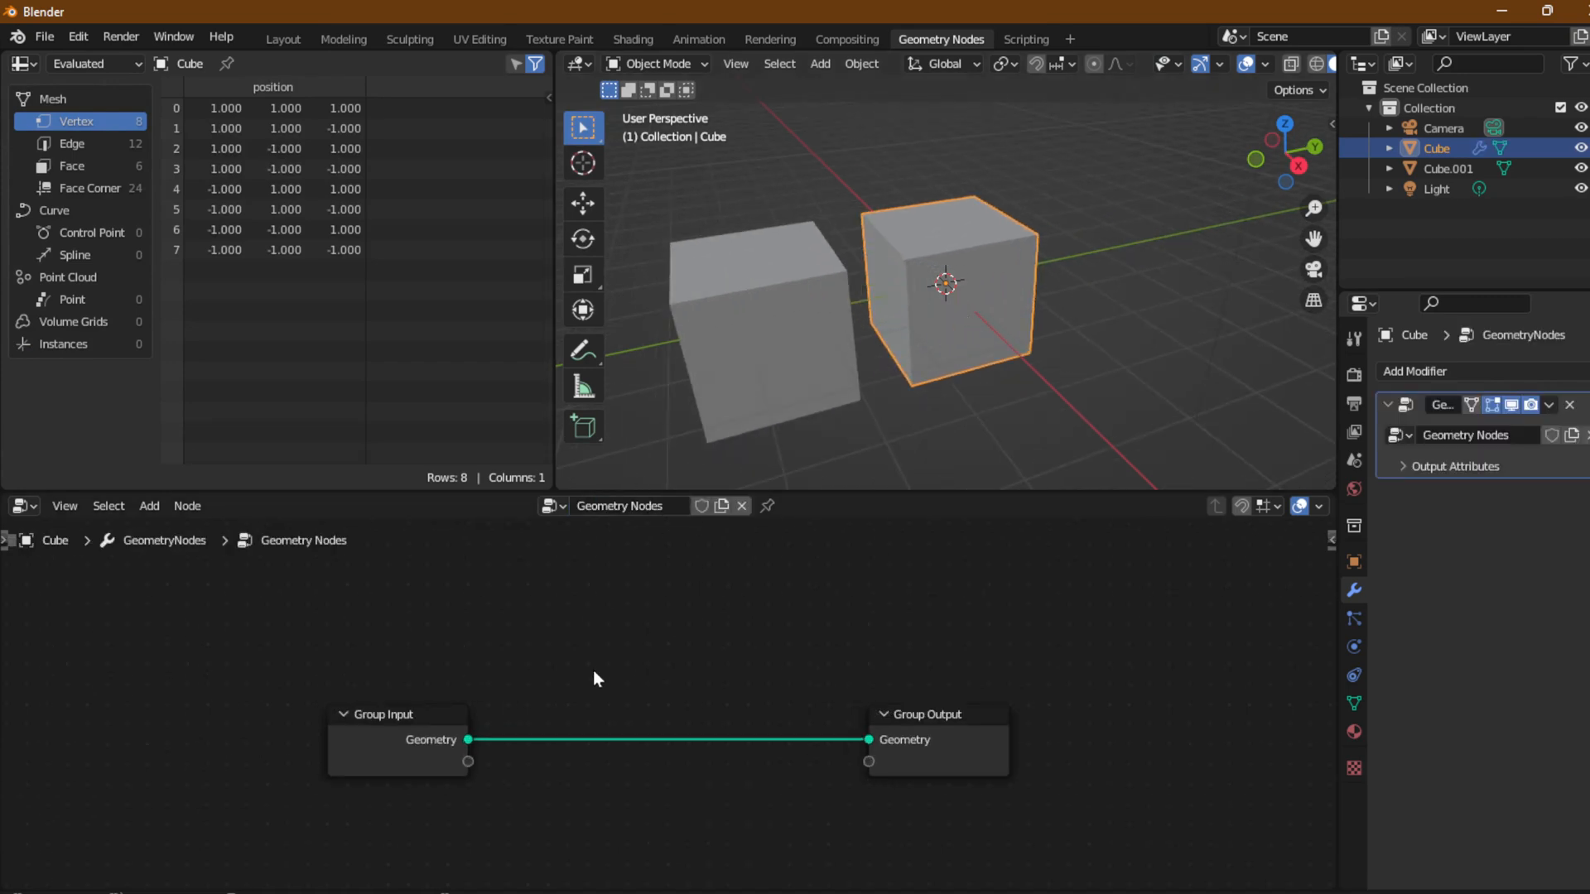
Delete the Group Input node from the cube's node tree.
left_click(379, 770)
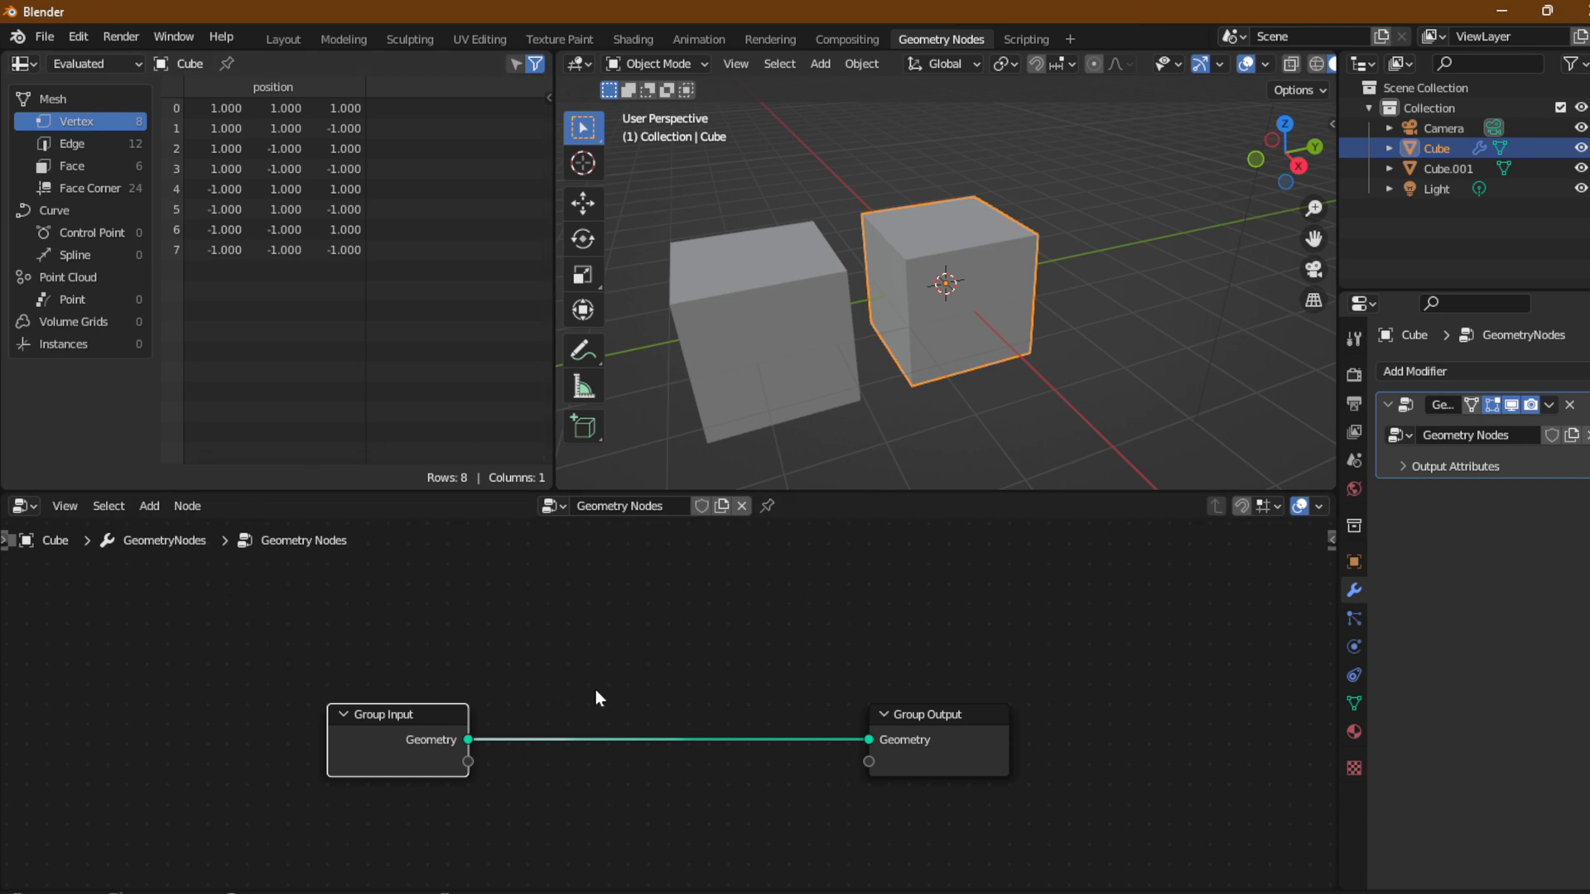
left_click(953, 747)
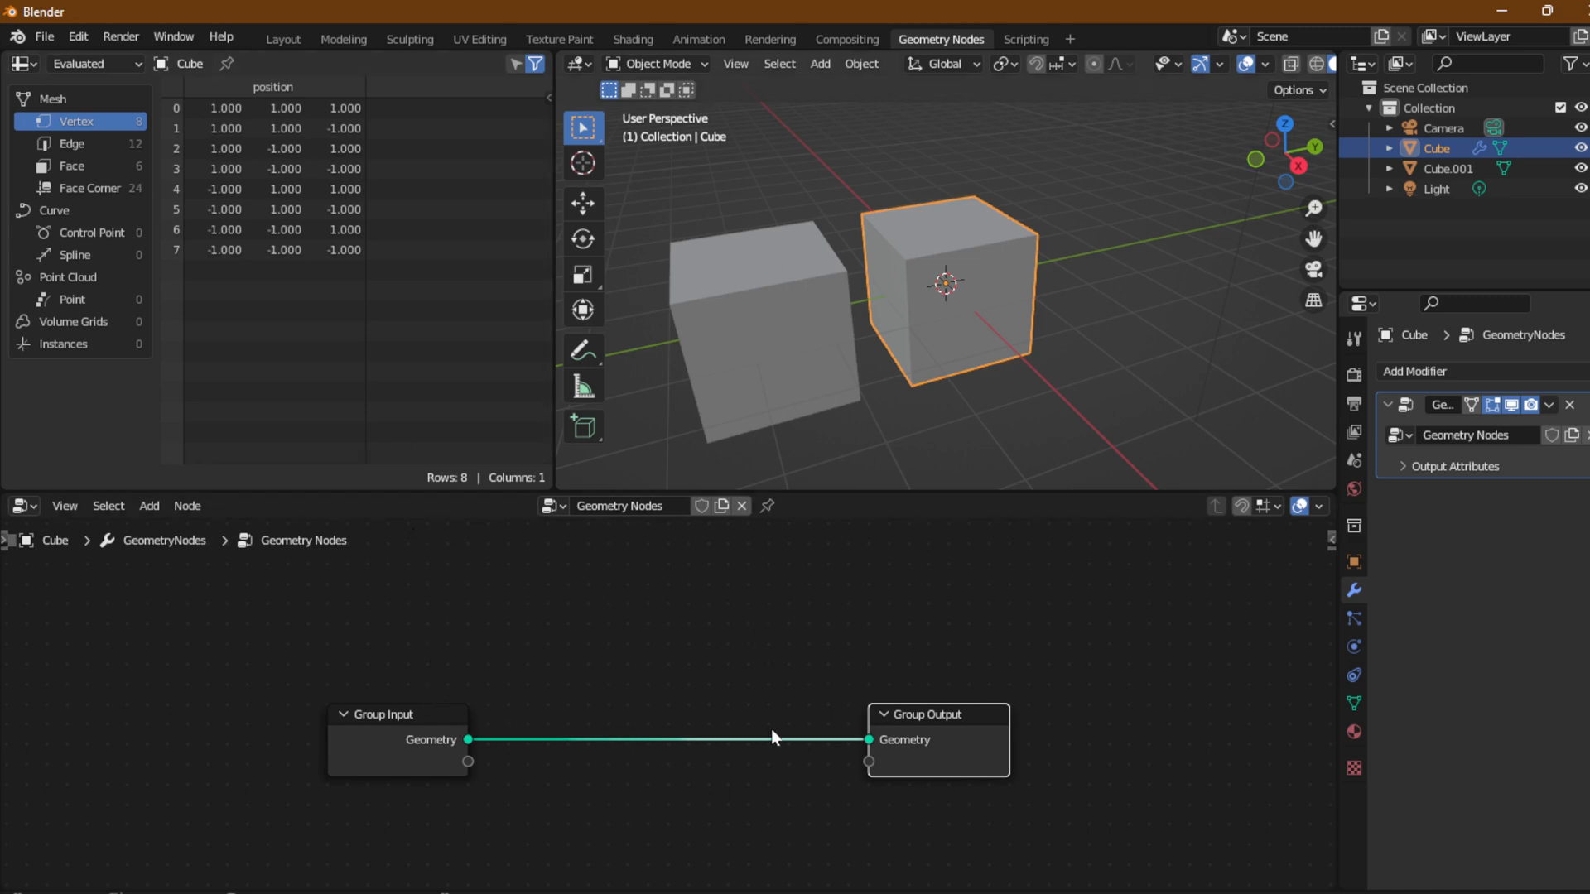
middle_click_drag(569, 642, 569, 618)
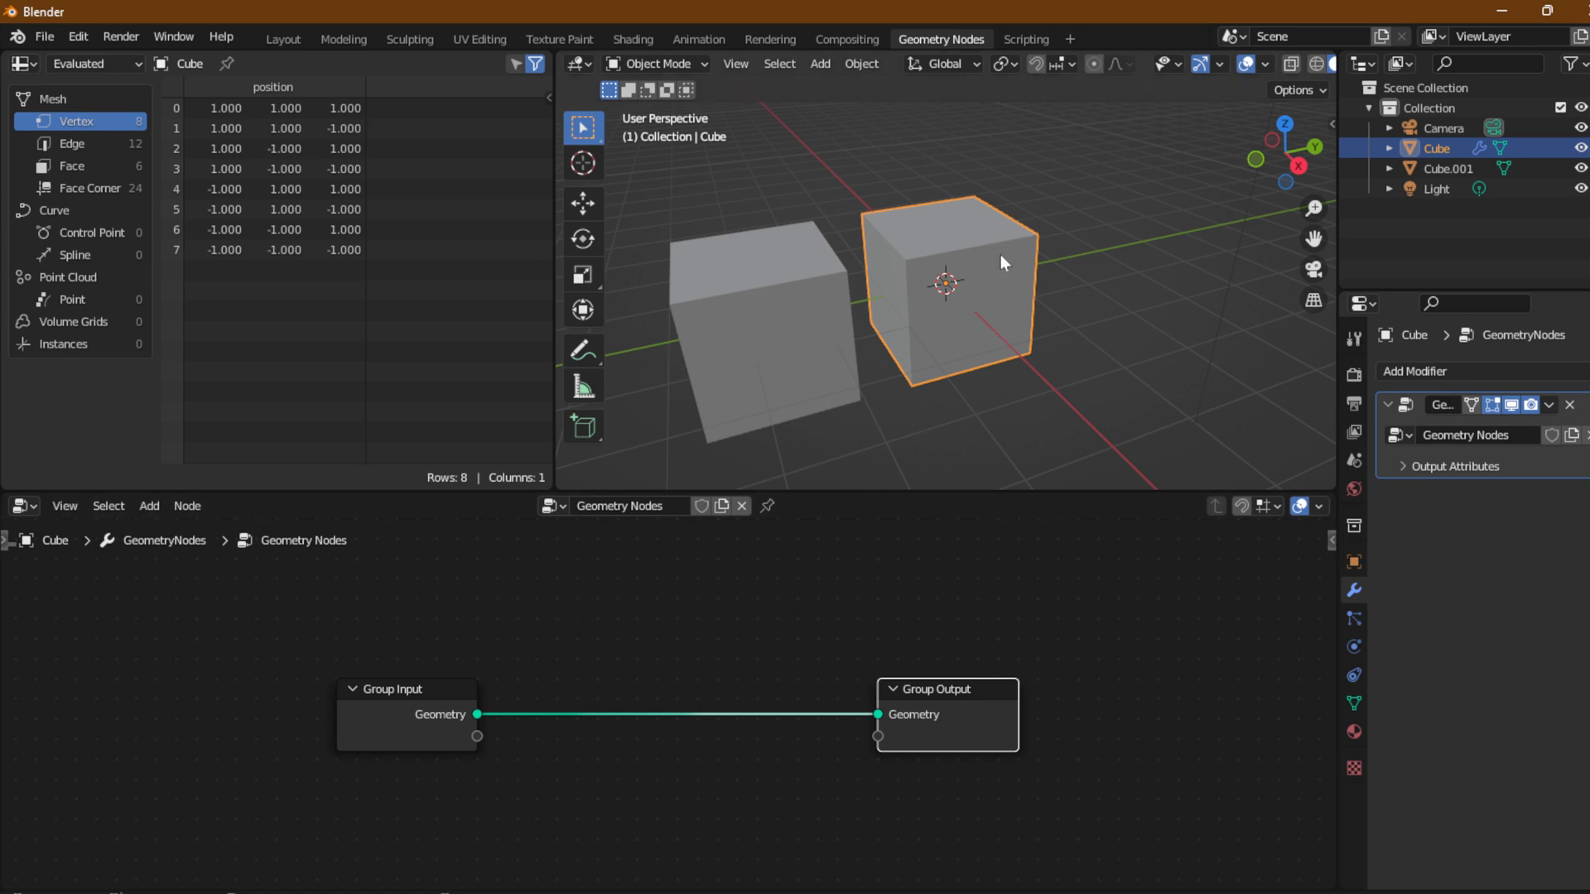
left_click(373, 708)
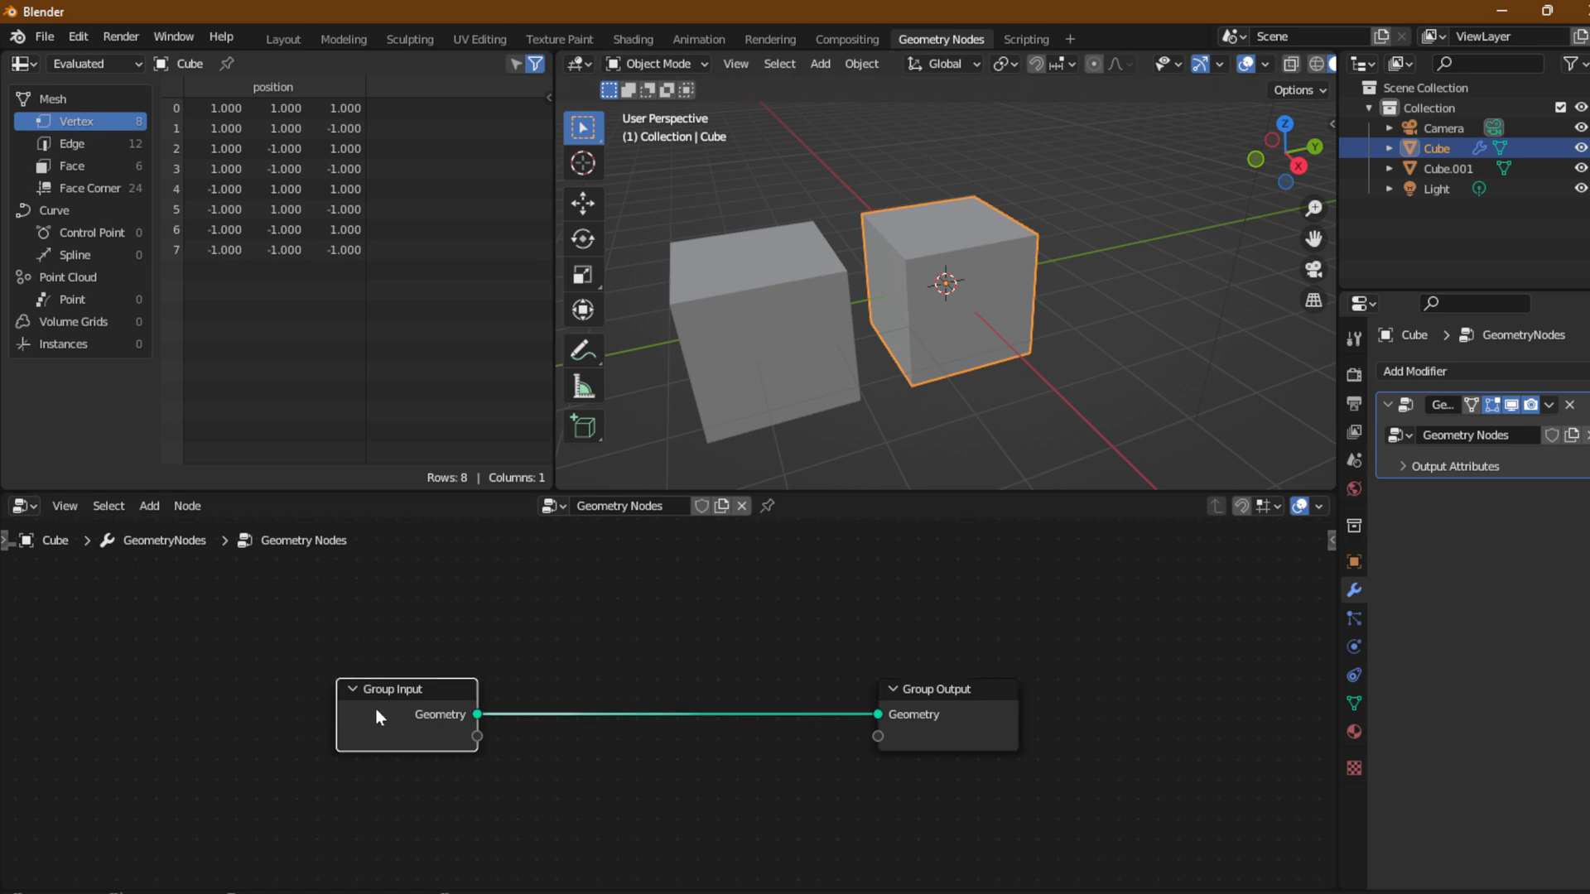
key("Delete")
Add a Cube mesh primitive node and connect its Mesh output to the Group Output's Geometry input.
left_click(146, 509)
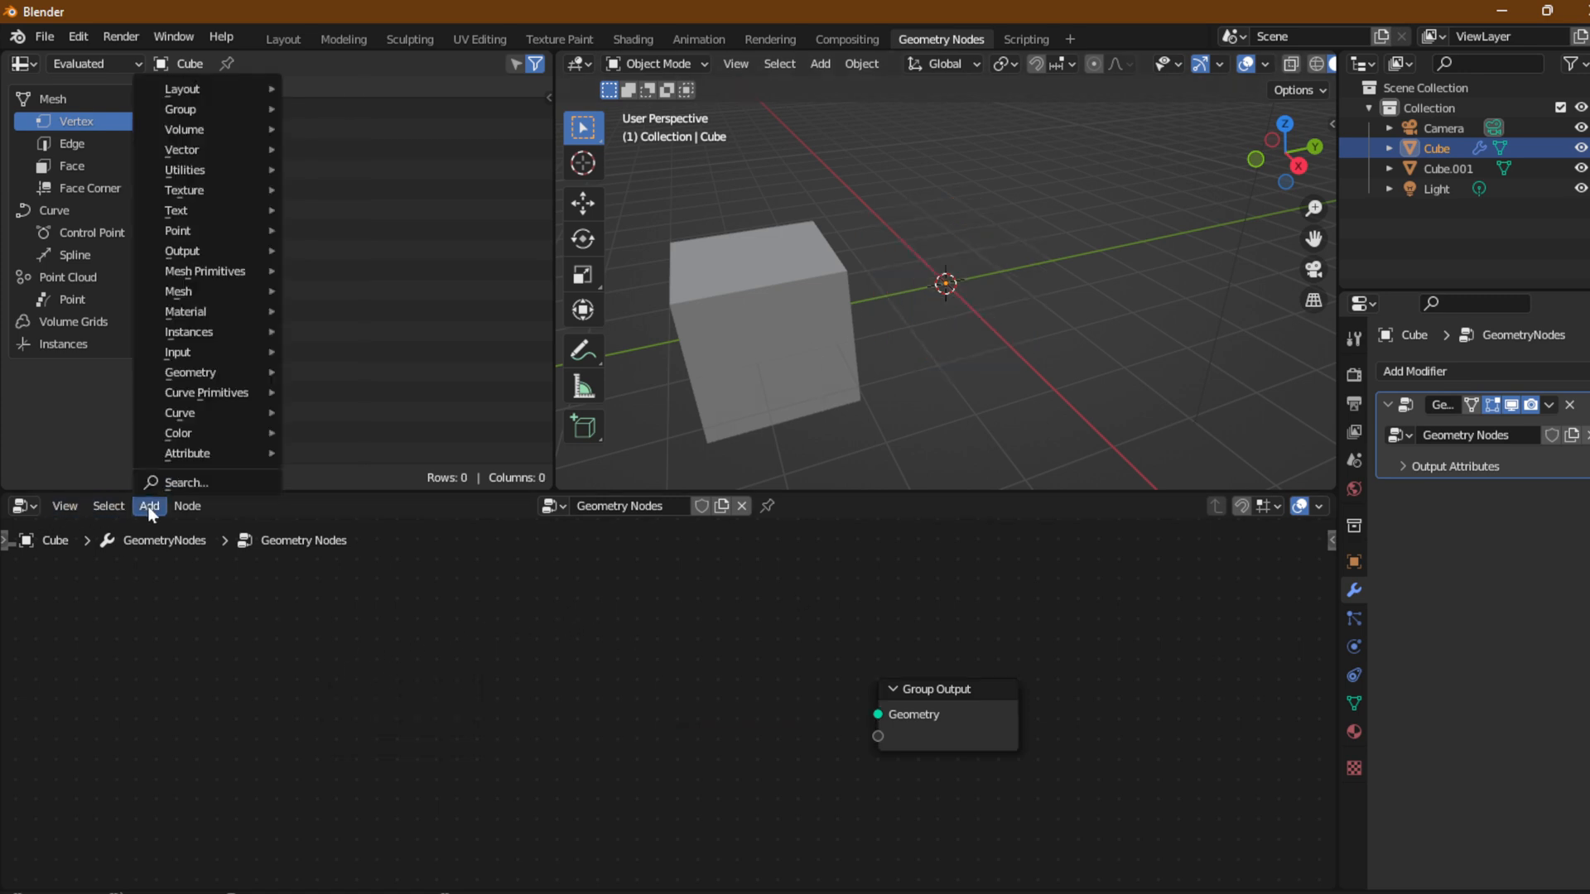
mouse_move(176, 271)
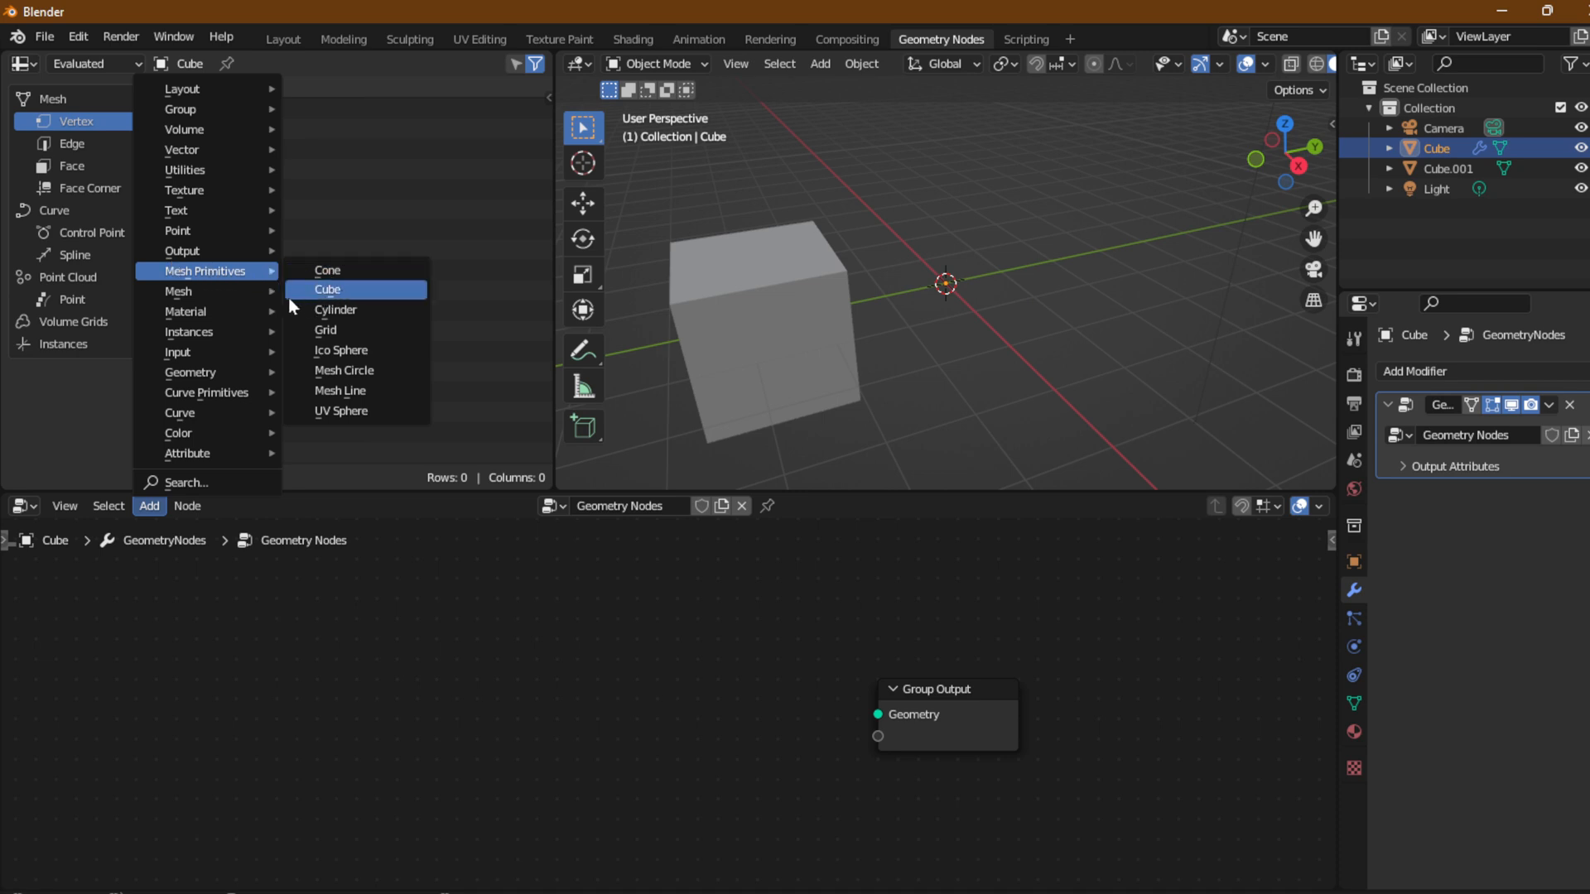
left_click(409, 292)
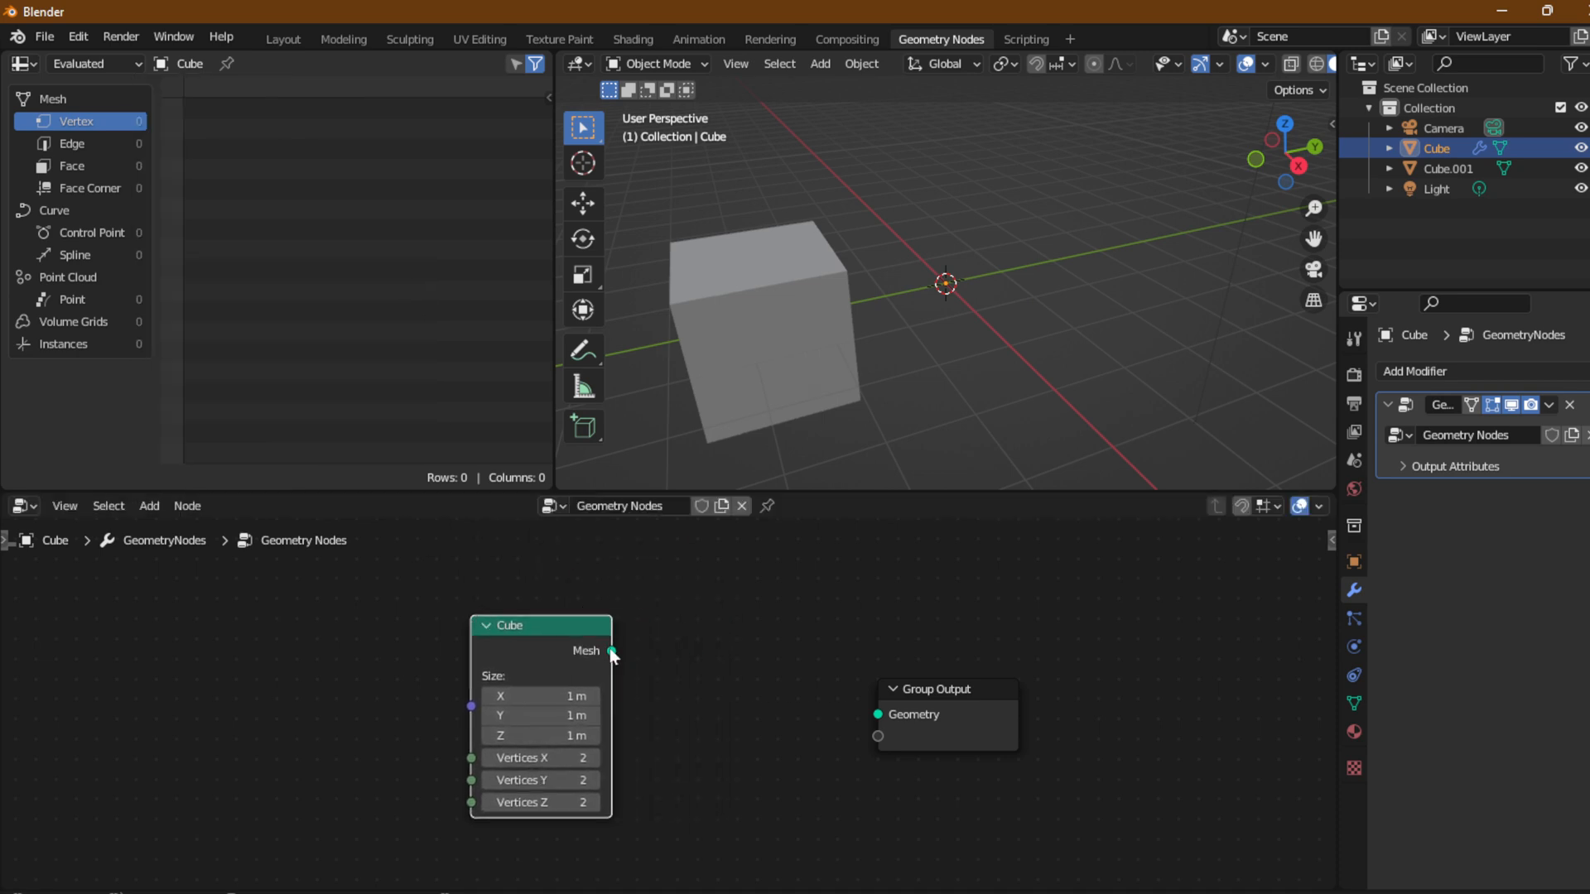
left_click_drag(611, 652, 954, 658)
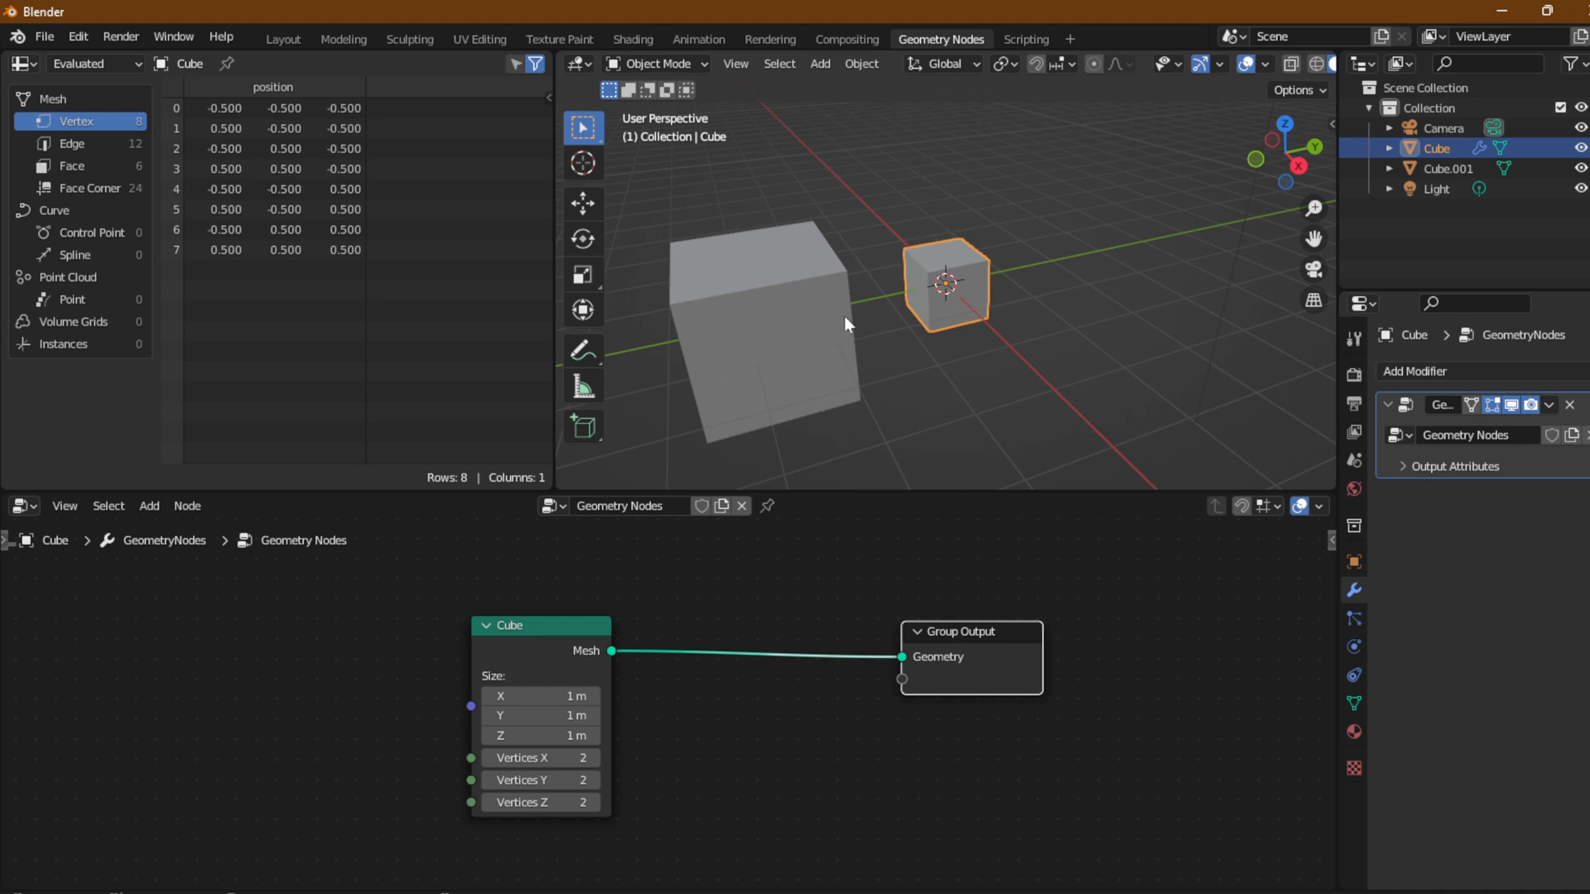
Spread the Cube and Group Output nodes far apart in the node tree and show the cube's object properties.
left_click_drag(528, 639, 240, 640)
left_click_drag(948, 629, 1104, 629)
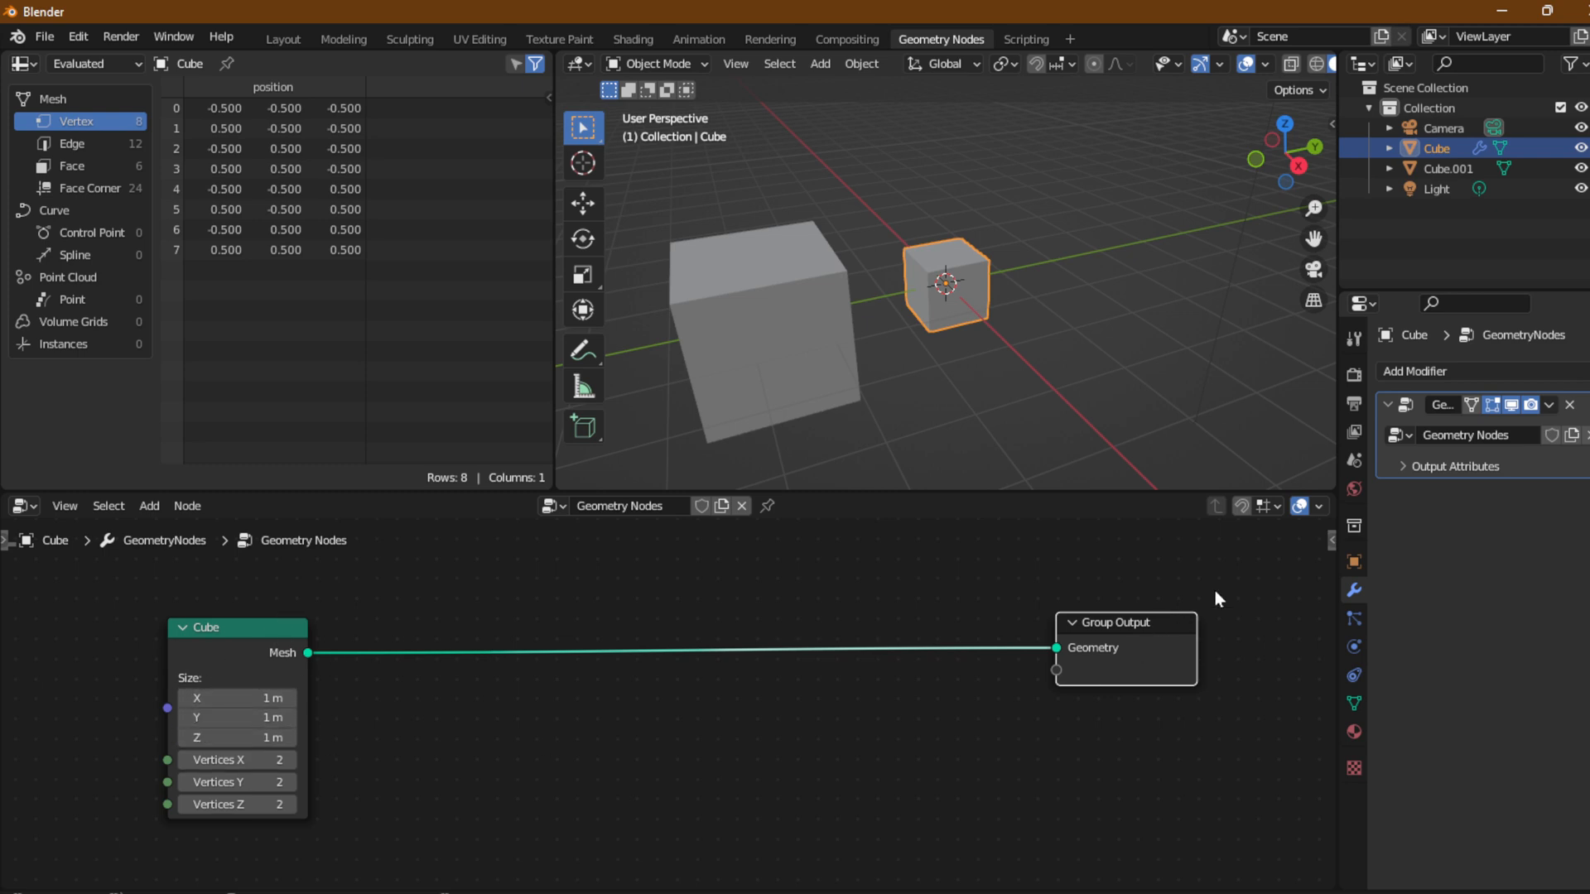
left_click(1356, 565)
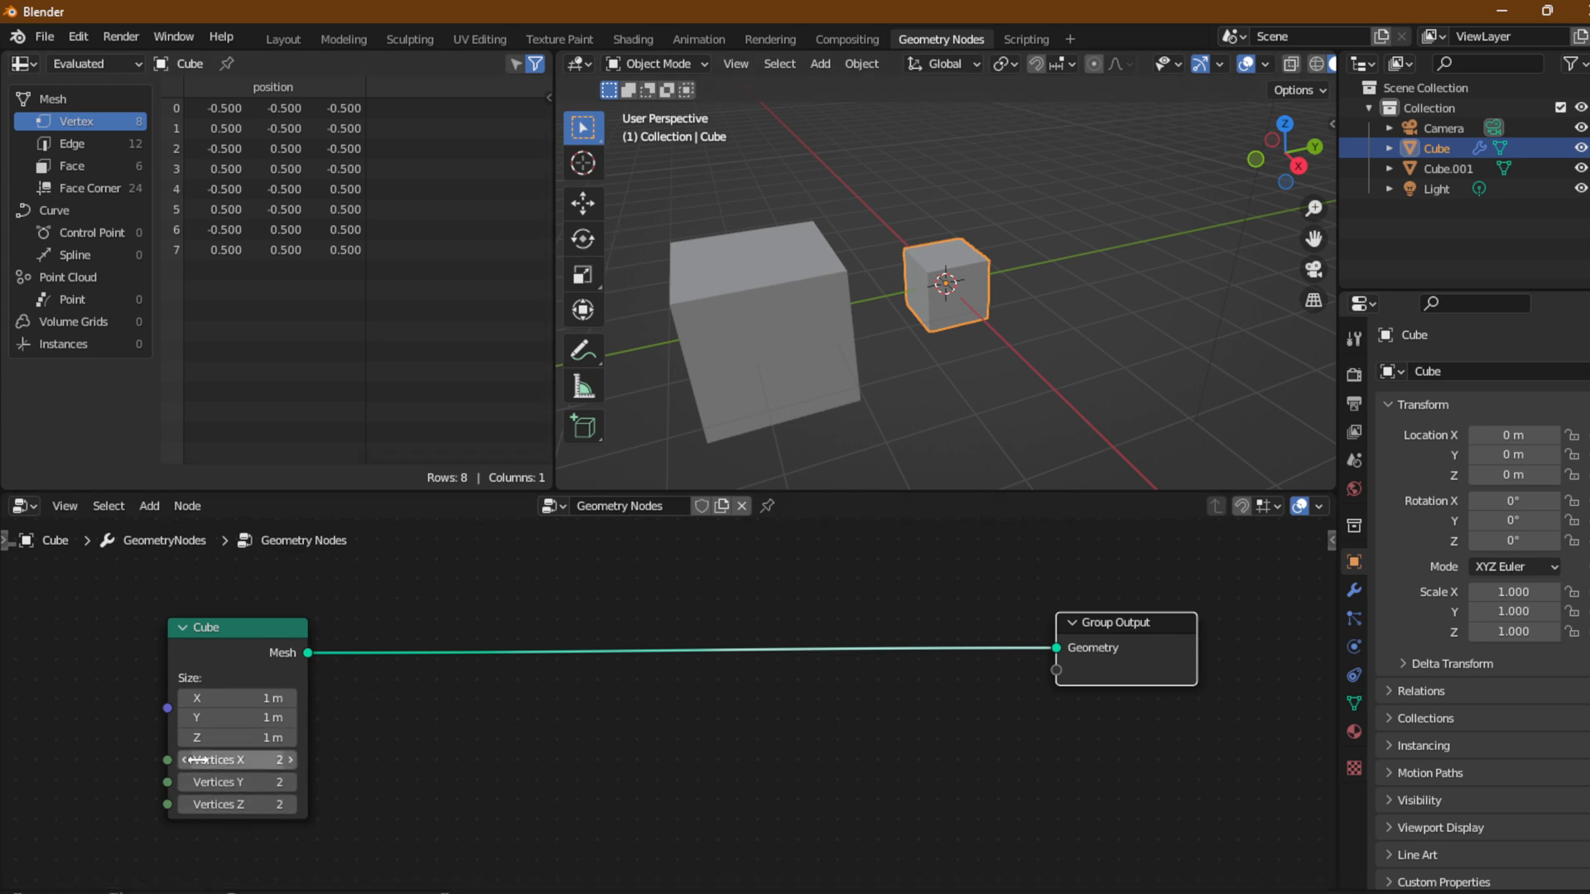
Try Vertices X at 120 on the Cube node, look through the vertex position table, and return the value to 2.
left_click_drag(220, 764, 317, 764)
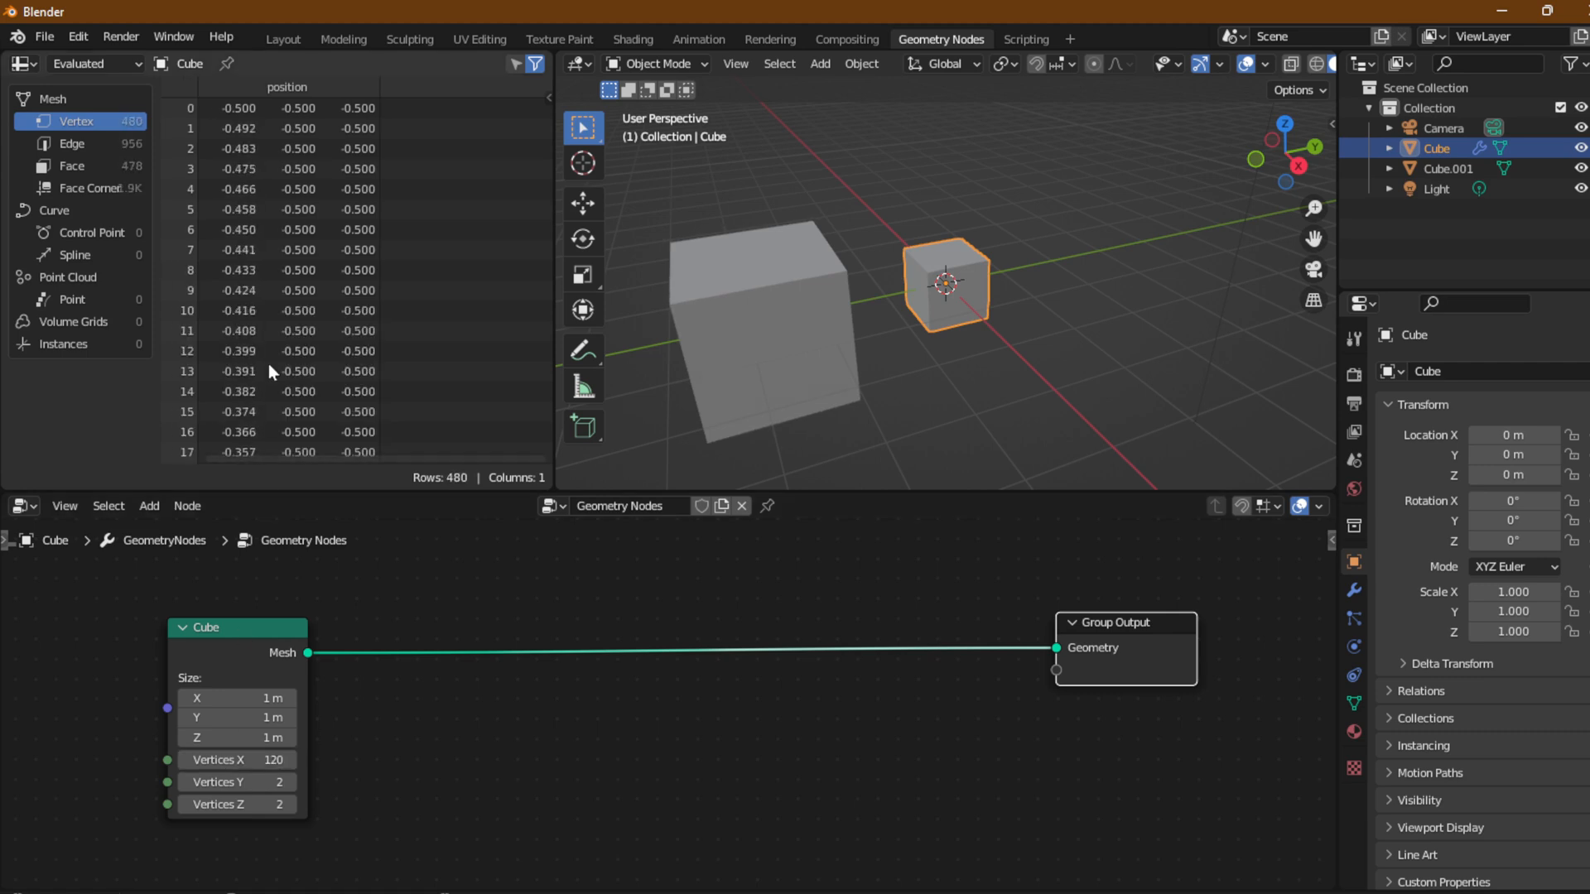
scroll(263, 265, "down", 4)
scroll(263, 268, "up", 1)
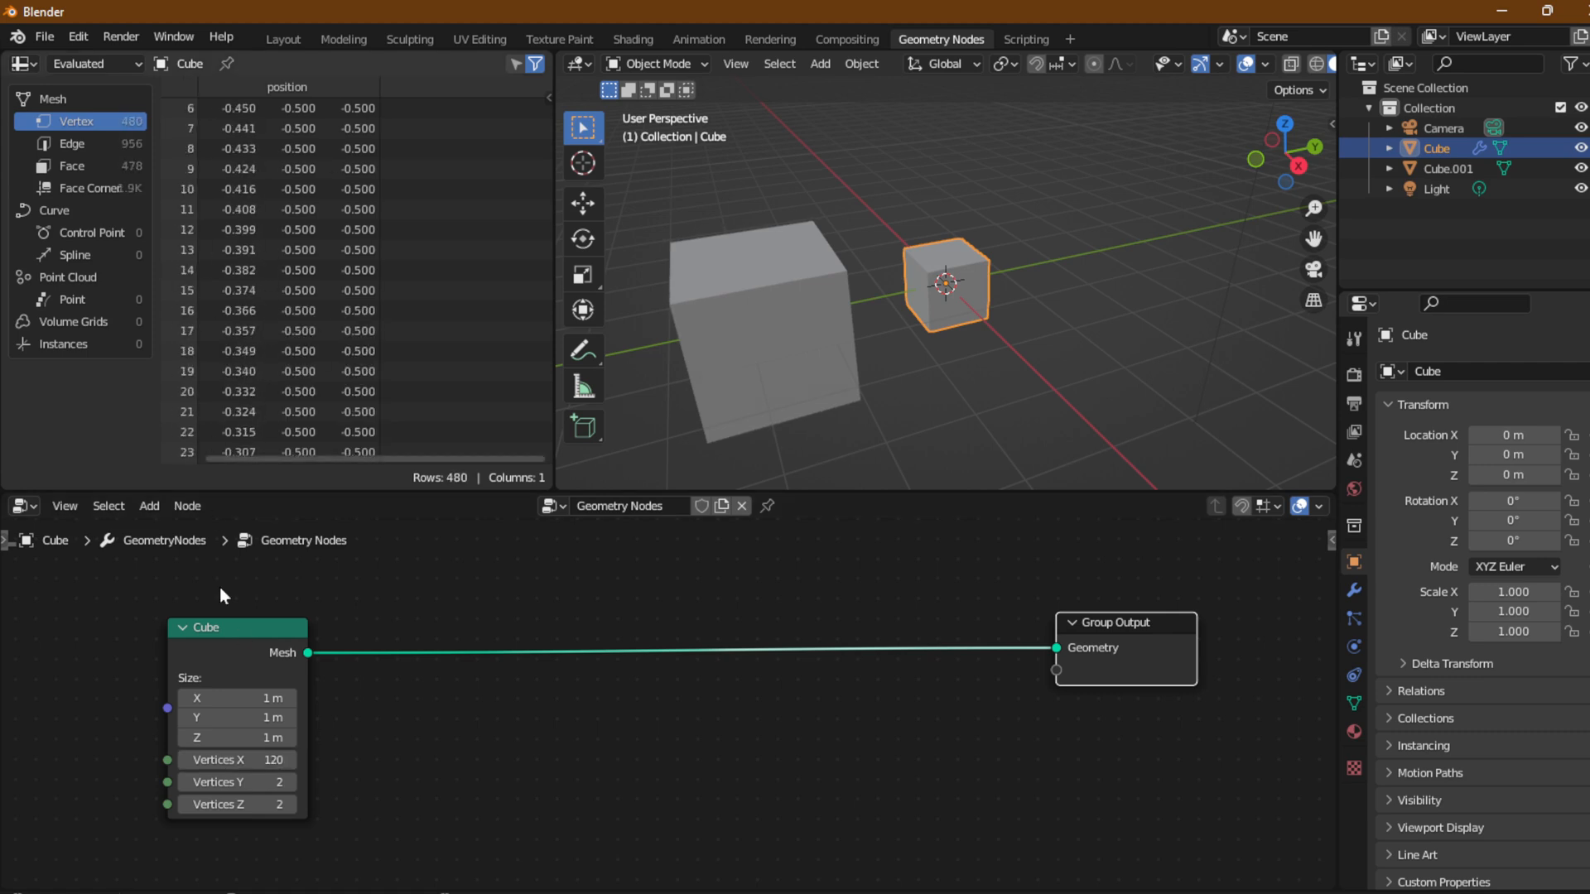
left_click_drag(247, 761, 149, 761)
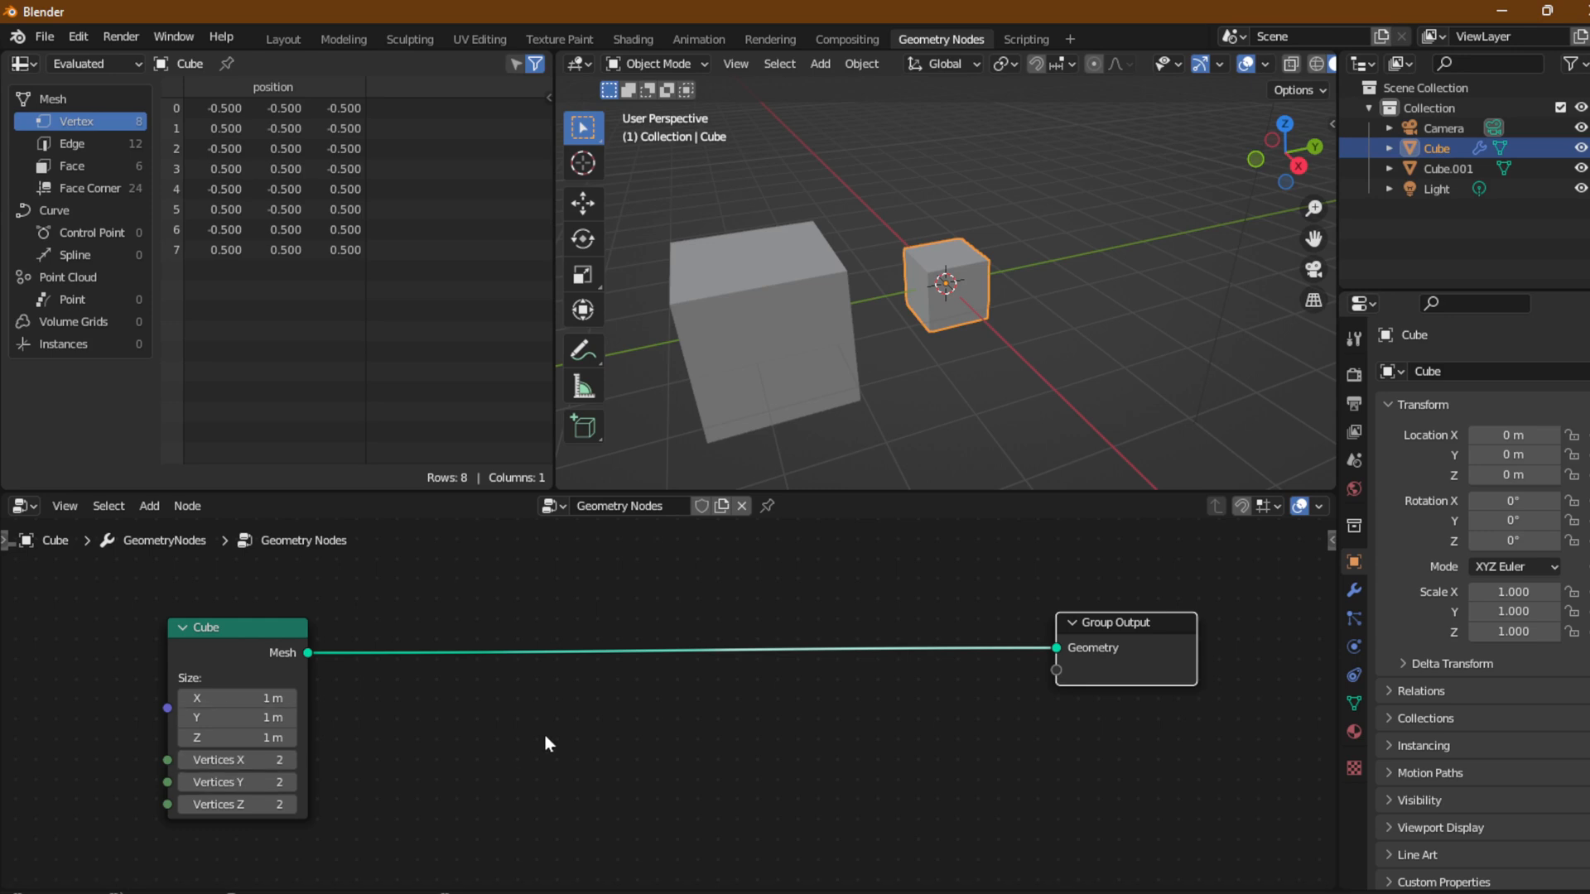
Maximize the node editor and set the Cube node's Vertices X, Y and Z to 0.
key("ctrl+space")
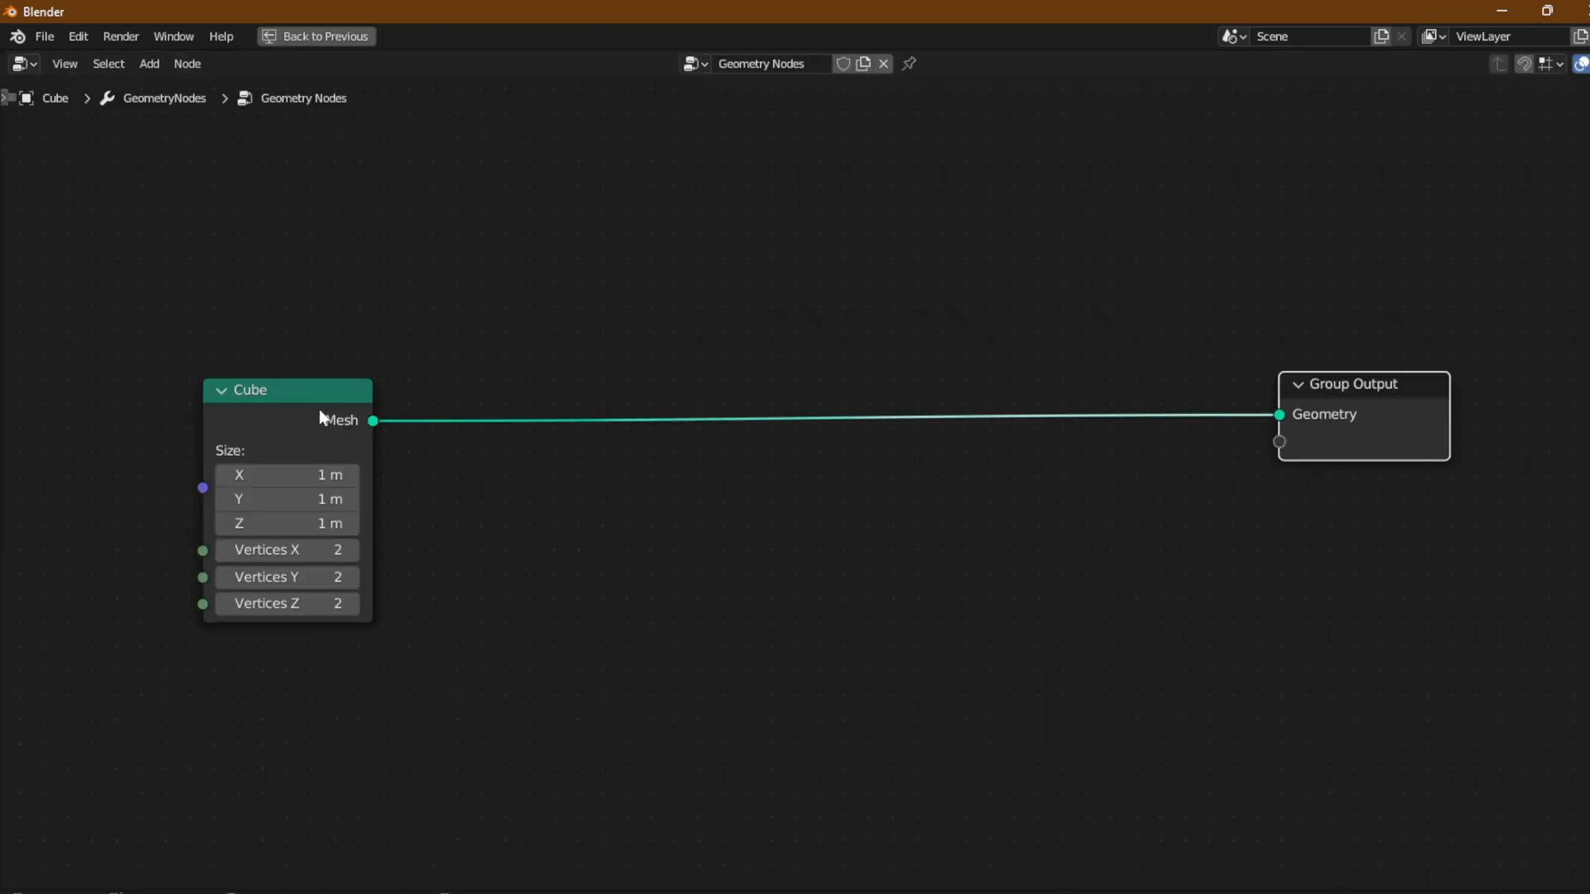
mouse_move(286, 402)
left_mouse_down()
mouse_move(461, 369)
mouse_move(408, 355)
mouse_move(293, 378)
left_mouse_up()
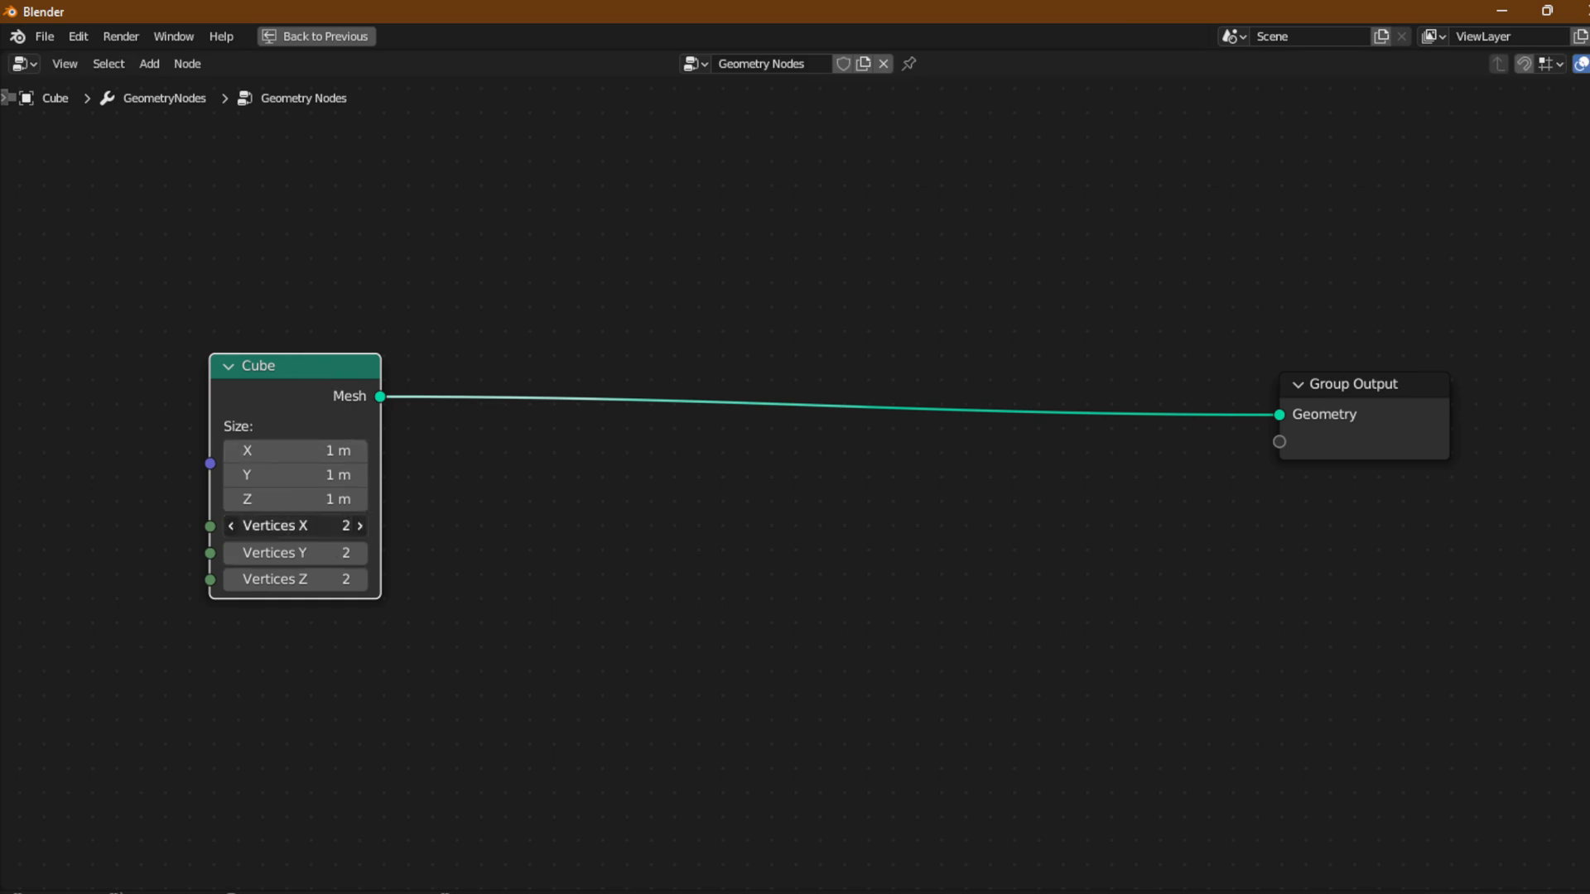
left_click(290, 525)
type("0")
key("Return")
left_click(315, 552)
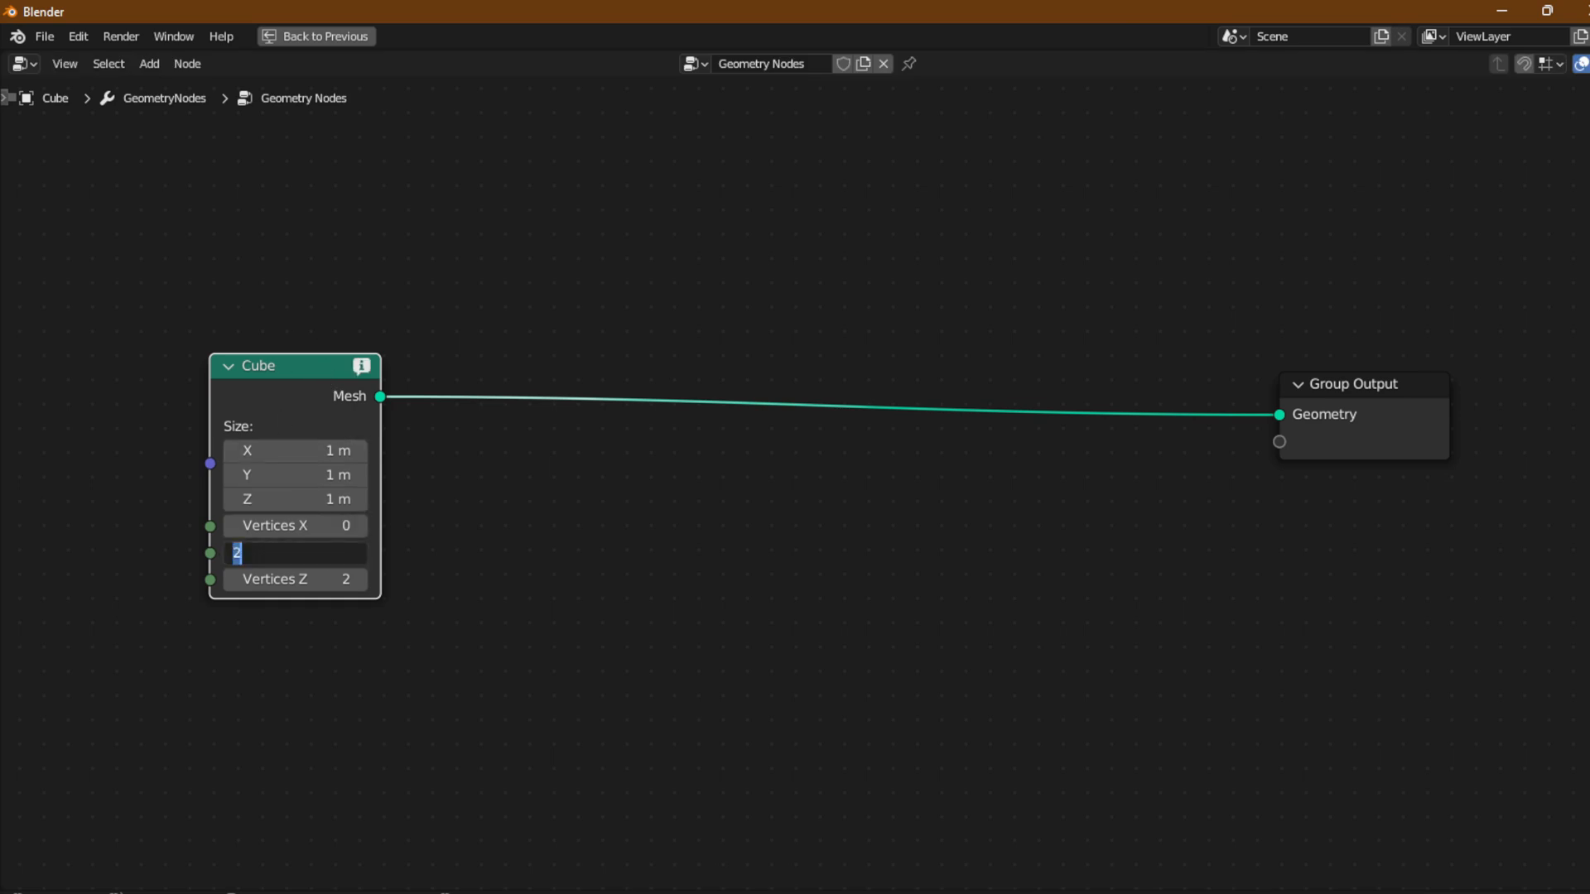
type("0")
key("Return")
left_click(282, 579)
type("0")
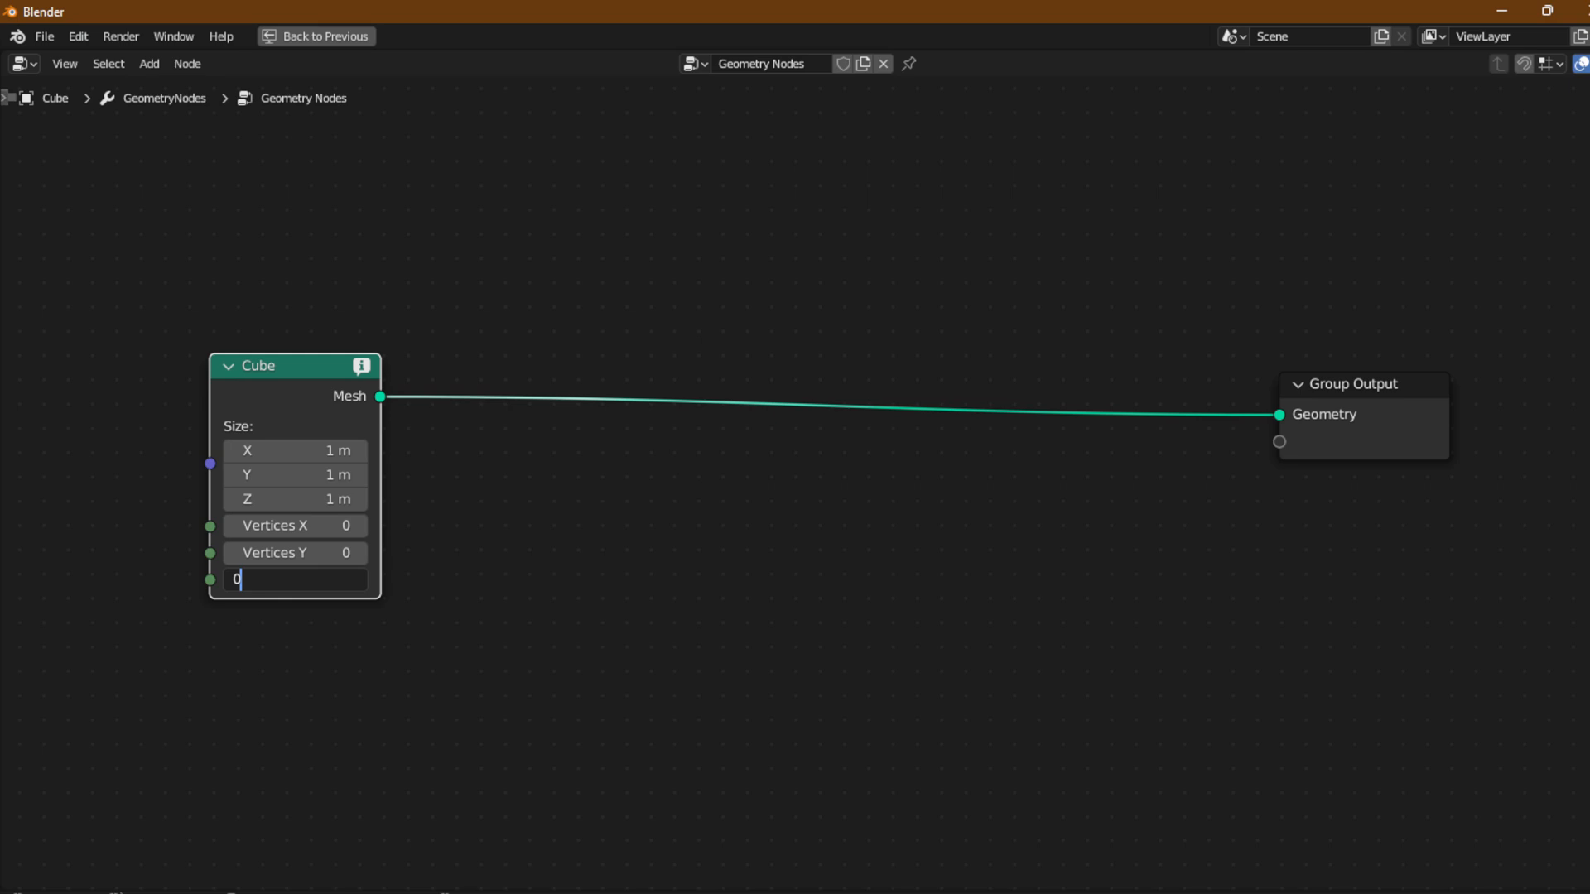
key("Return")
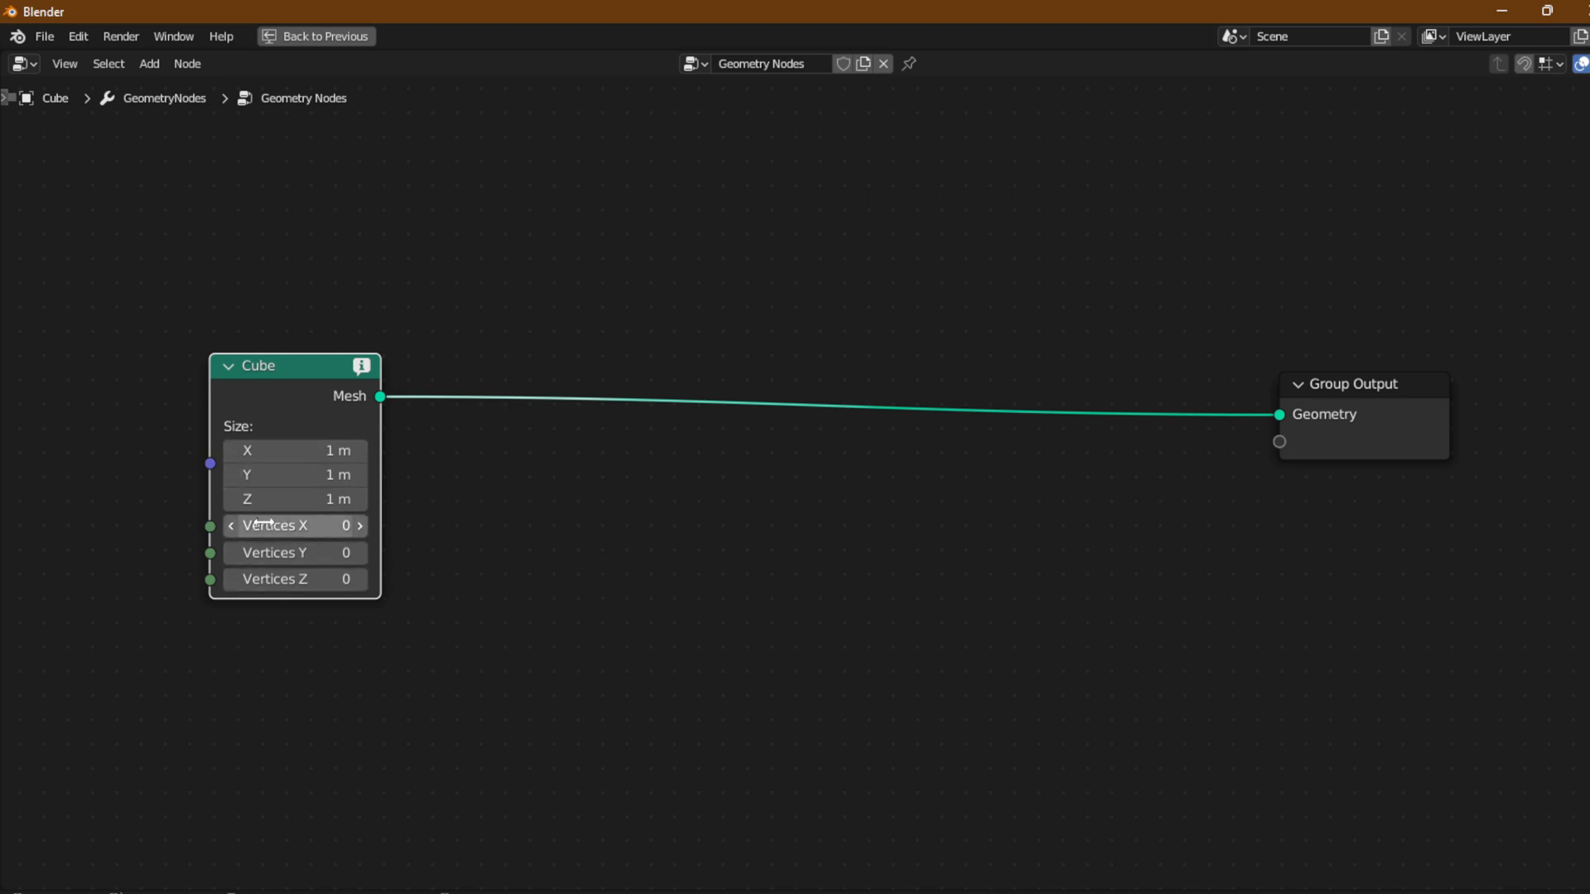
Inspect the node cube's geometry in the 3D viewport and return to the maximized node editor.
key("ctrl+space")
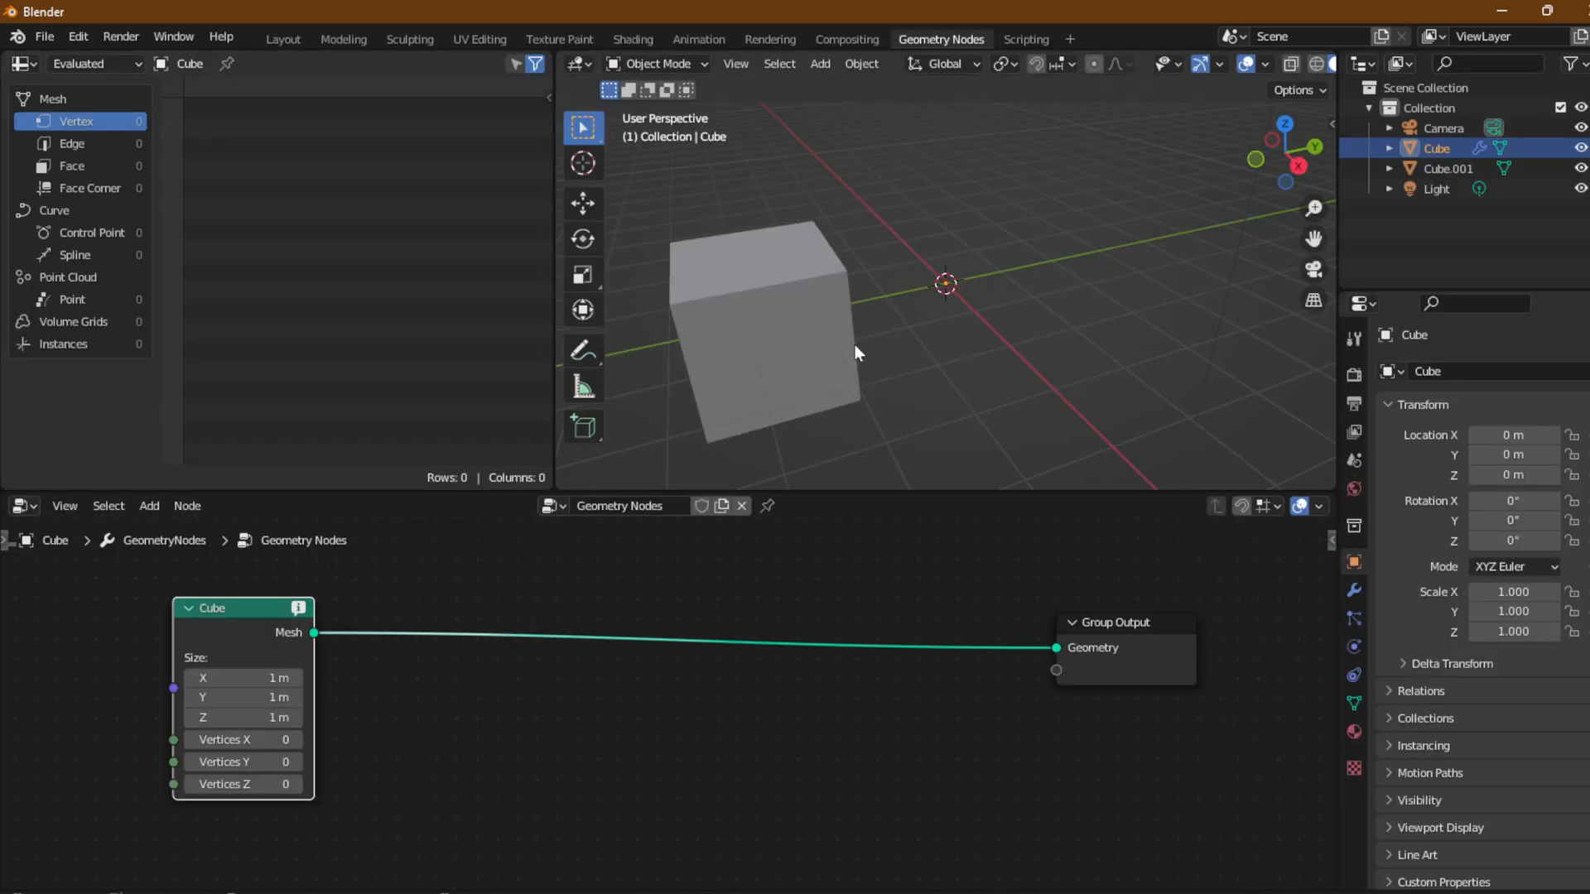
key("ctrl+space")
key("ctrl+space")
key("ctrl+space")
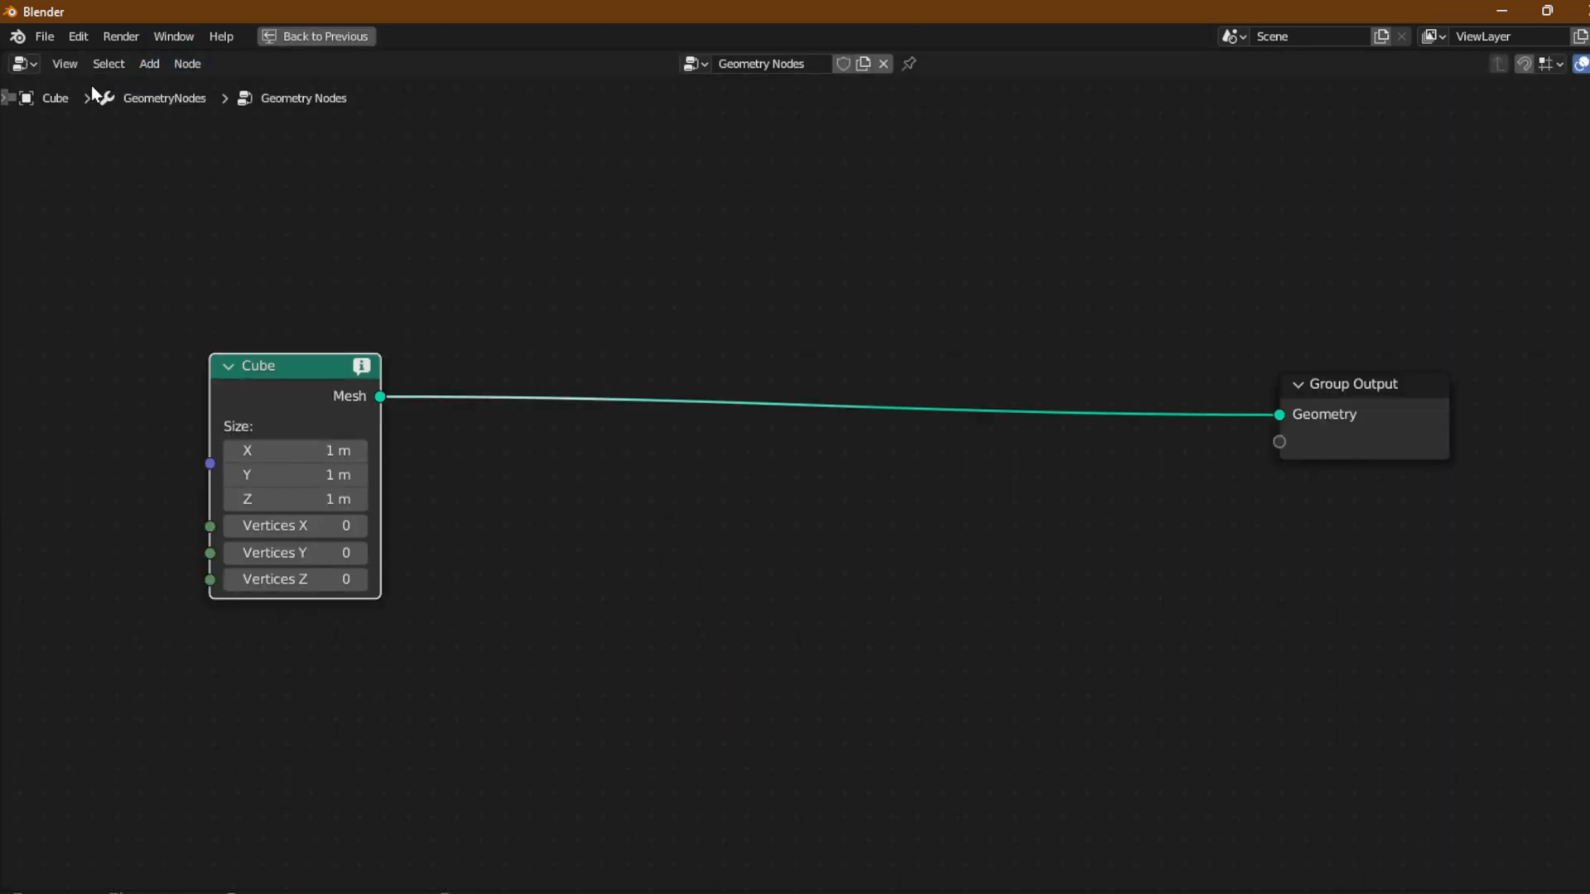
Draw a straight horizontal line above the node link with the Annotate Line tool.
key("t")
left_click(25, 146)
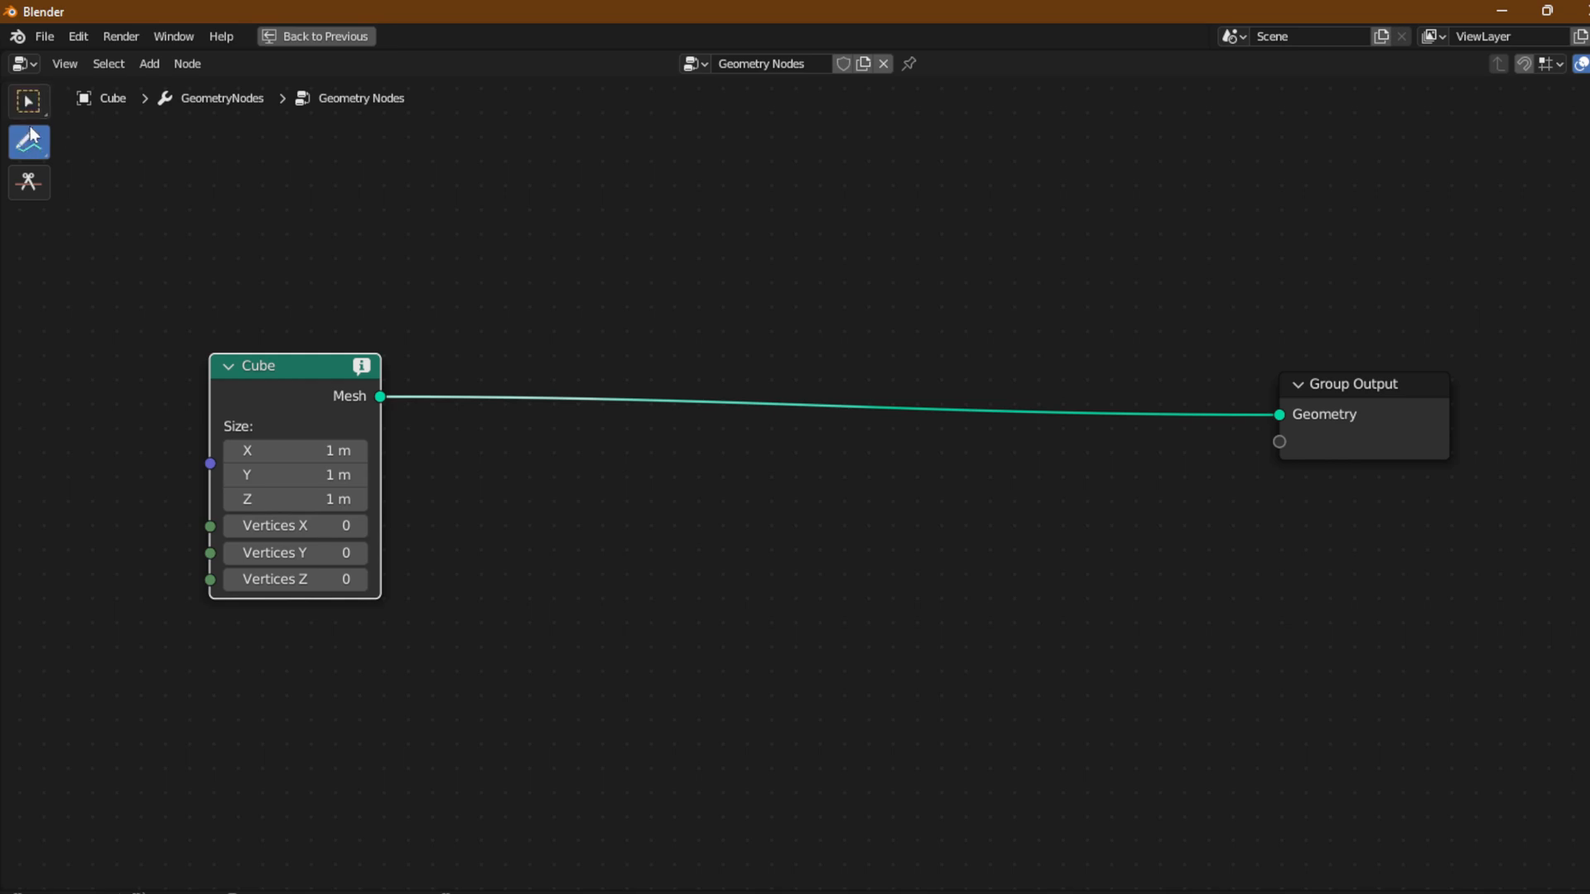
left_click_drag(23, 152, 120, 188)
left_click(577, 241)
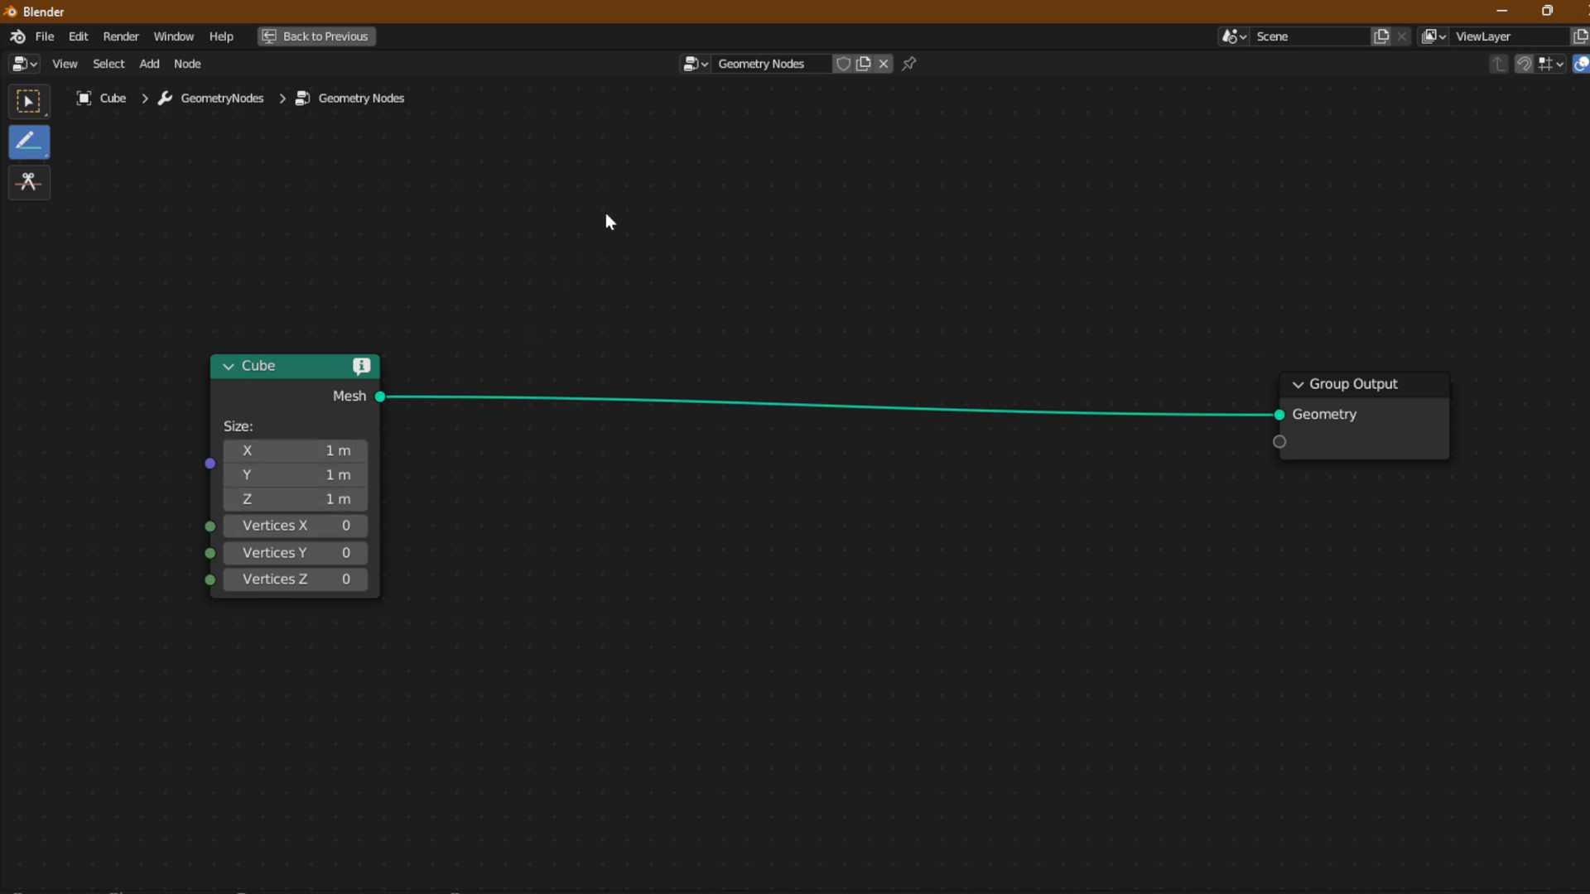
left_click_drag(605, 206, 1137, 203)
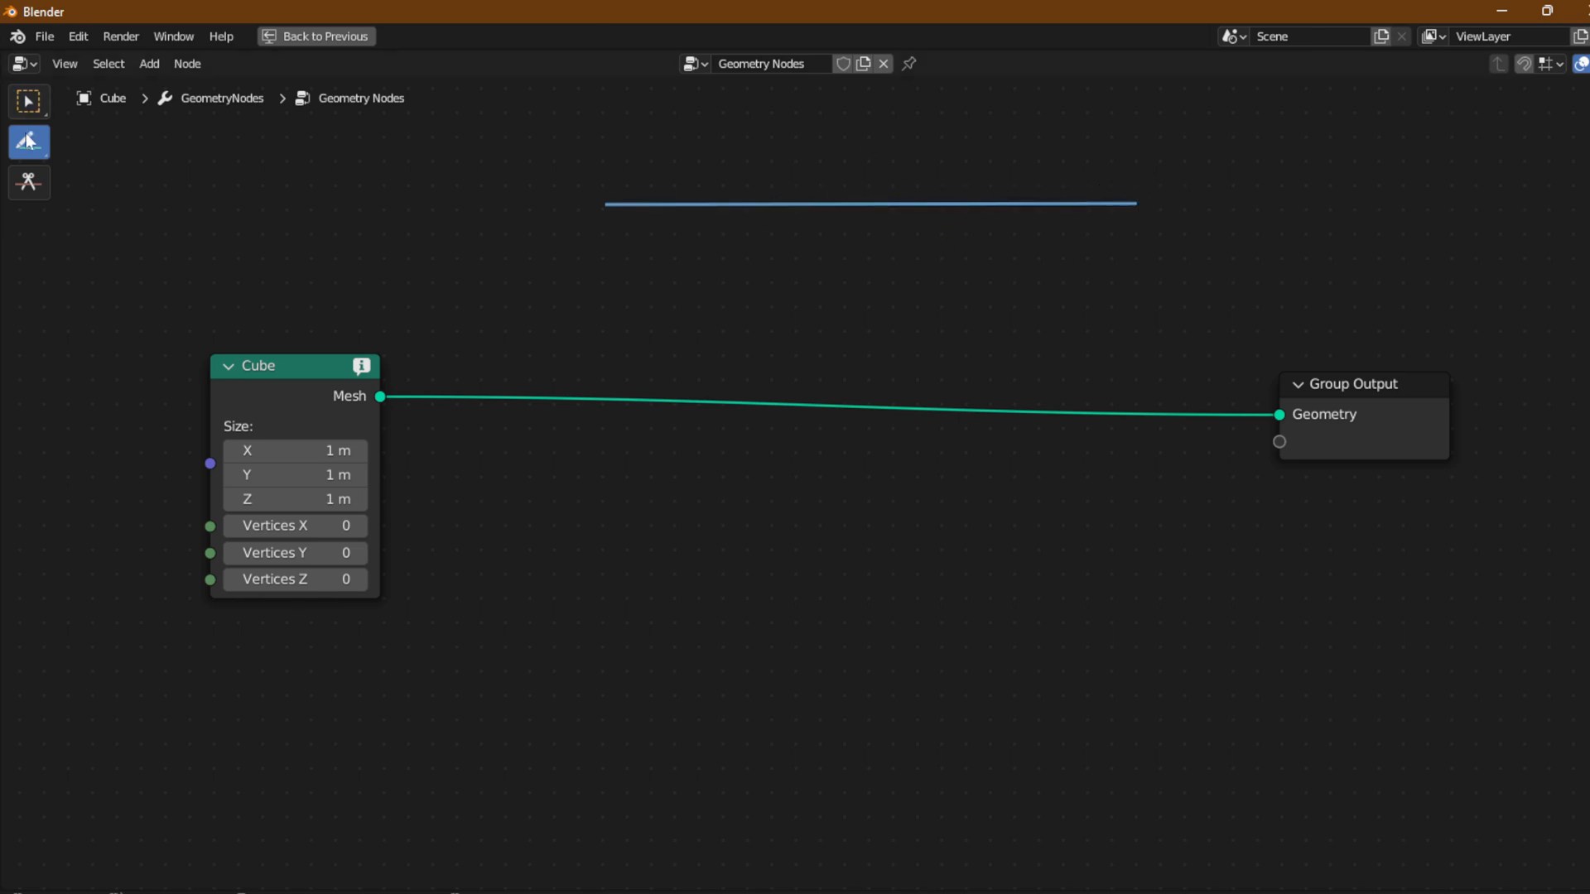
Set the Cube node's Vertices X to 5 and mark five freehand vertical ticks along the annotated line.
left_click_drag(29, 141, 157, 154)
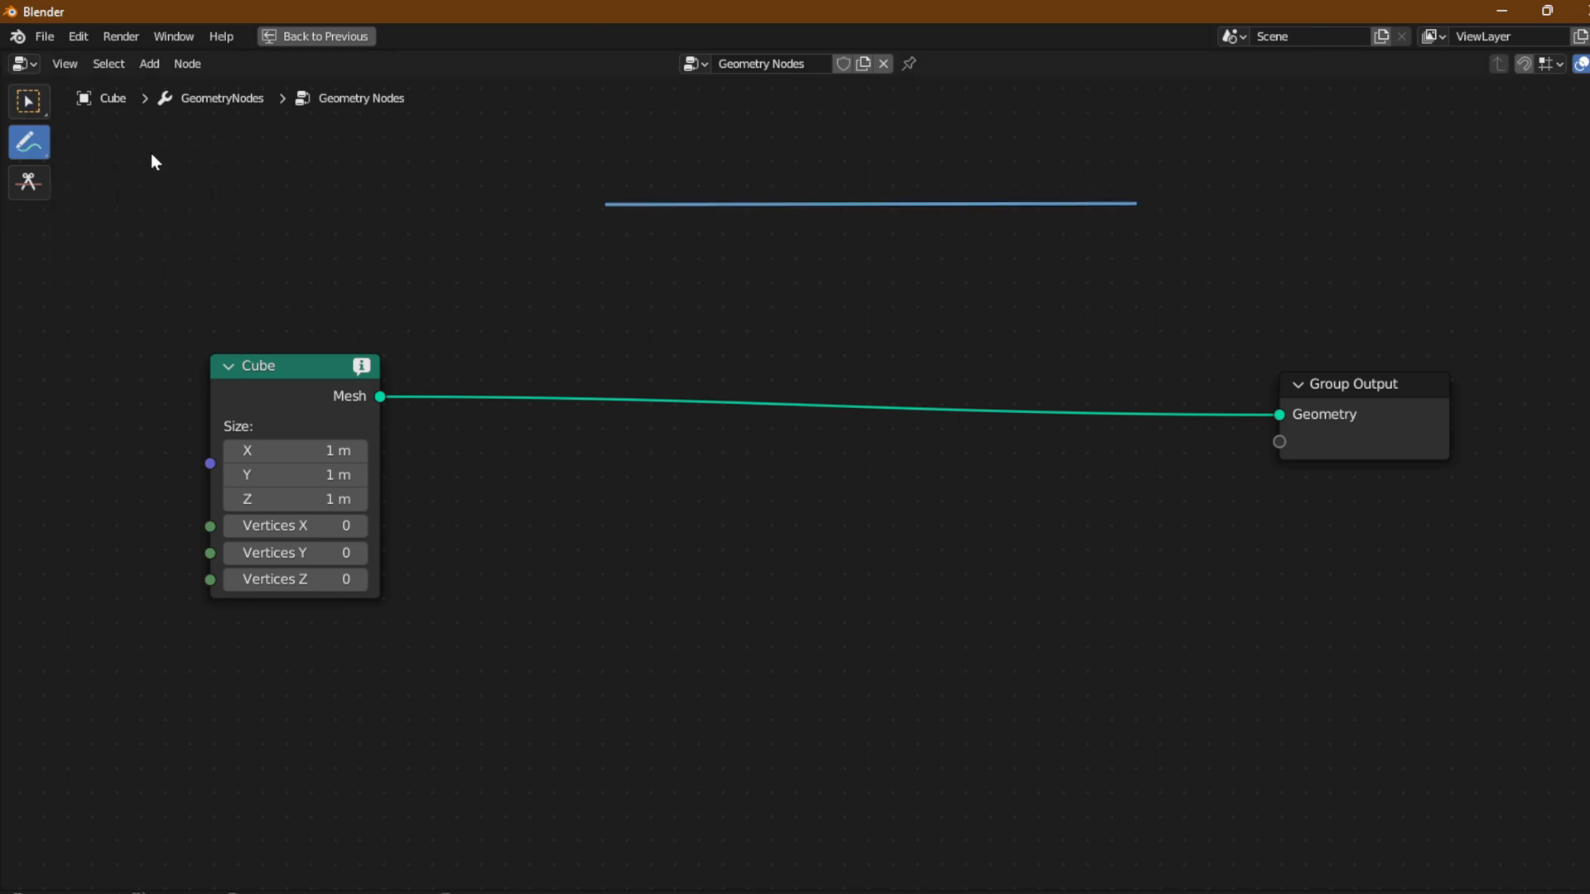
left_click(294, 525)
type("5")
key("Return")
left_click_drag(601, 189, 600, 213)
left_click_drag(1134, 181, 1140, 219)
left_click_drag(722, 188, 722, 232)
left_click_drag(883, 184, 887, 228)
left_click_drag(1021, 190, 1024, 223)
Check the scene in the enlarged 3D viewport and come back to the maximized node editor.
key("ctrl+space")
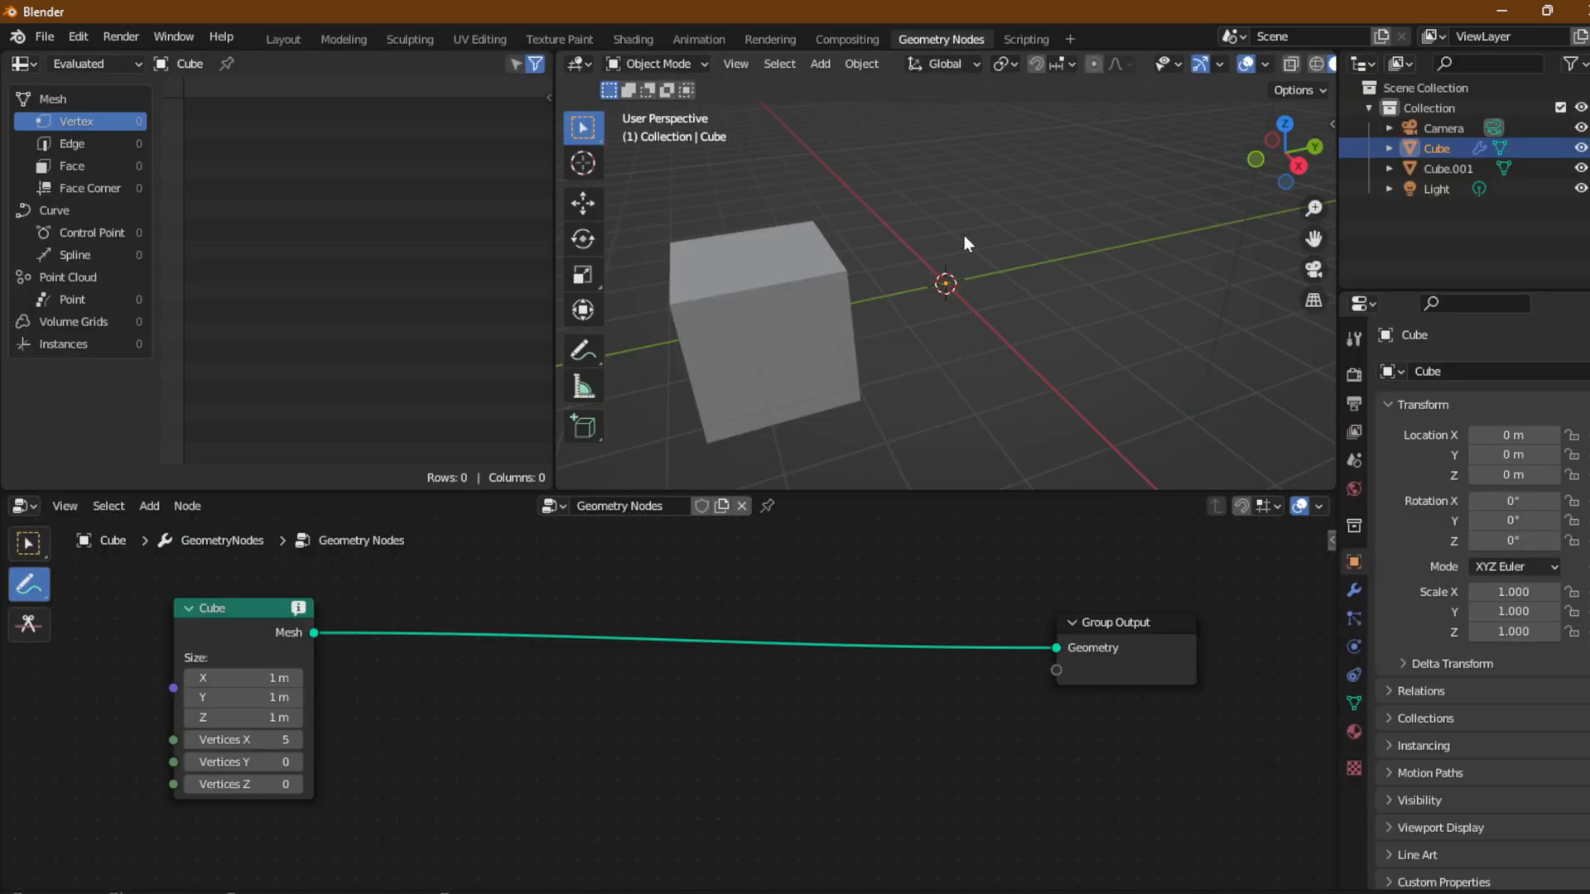
key("ctrl+space")
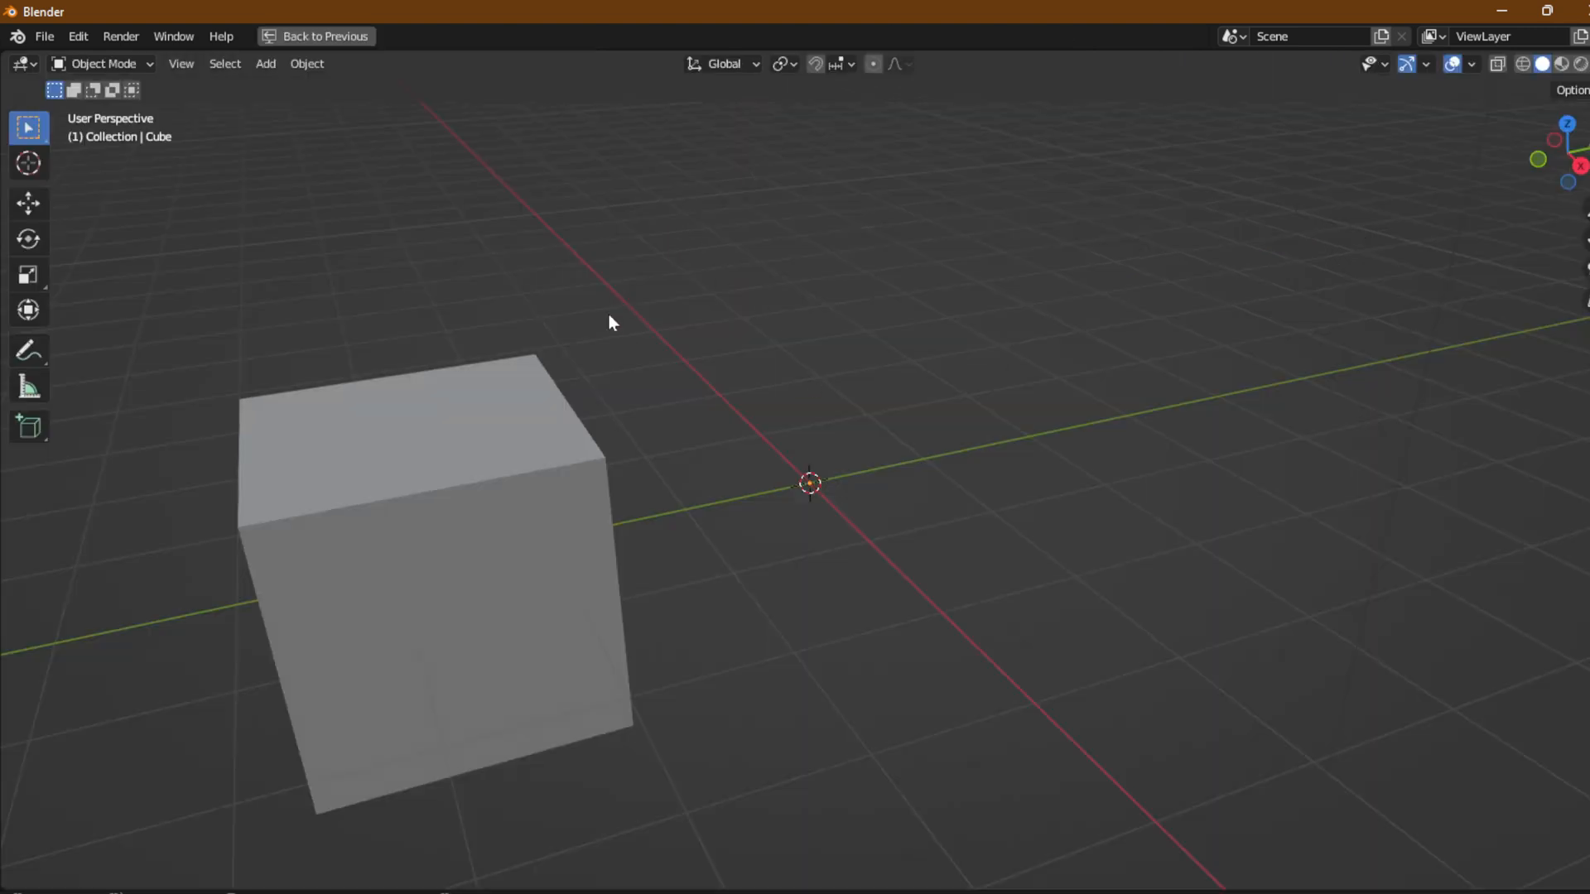
key("ctrl+space")
key("ctrl+space")
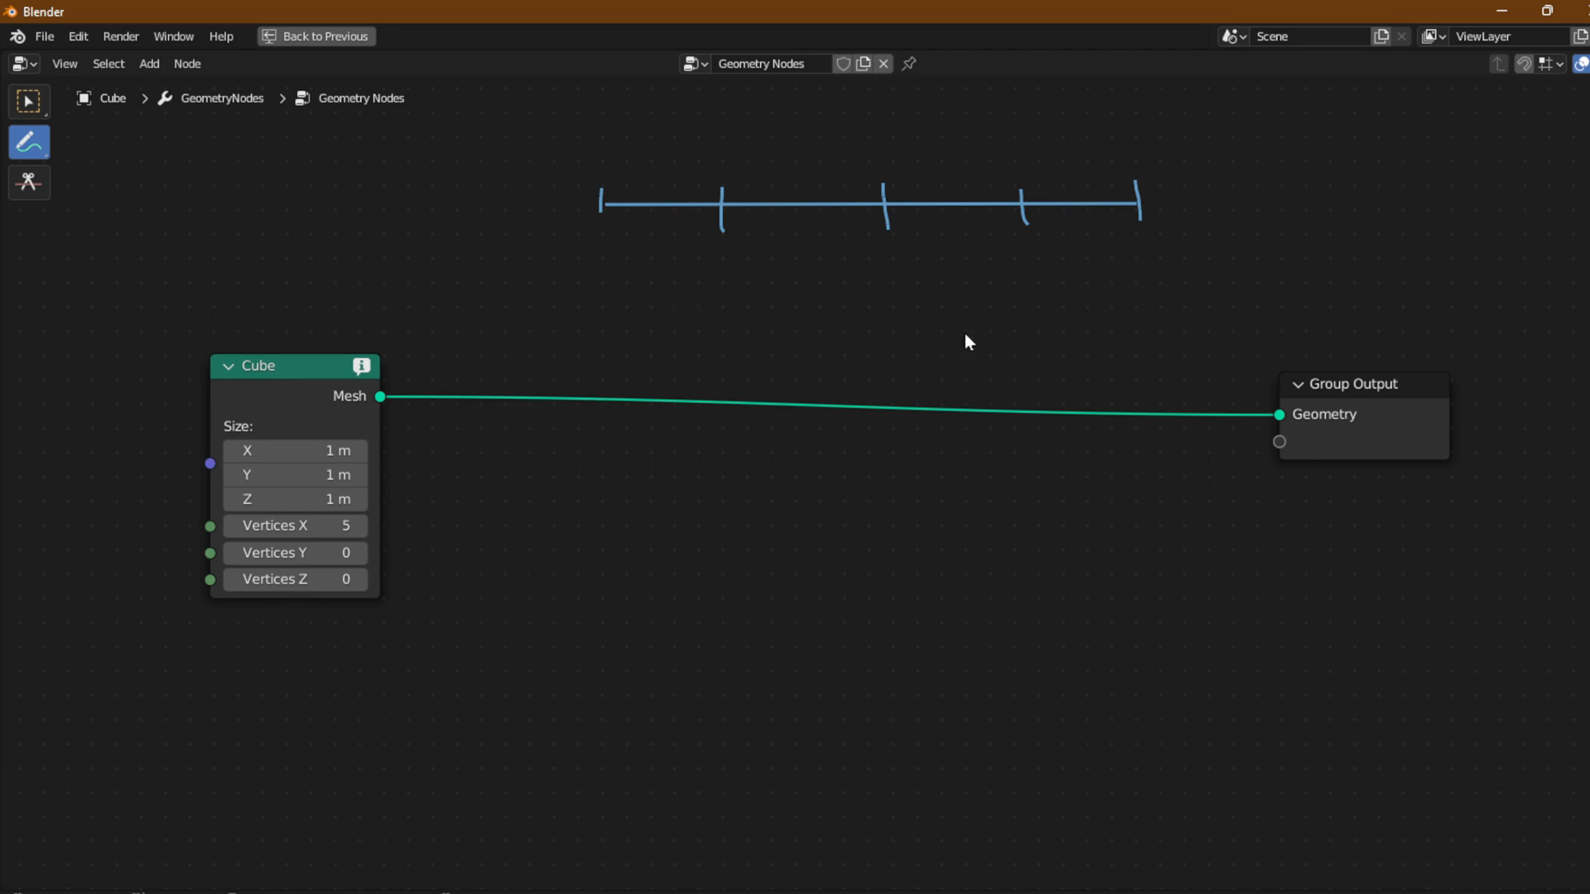
Set the Cube node's Vertices Y to 5.
key("Home")
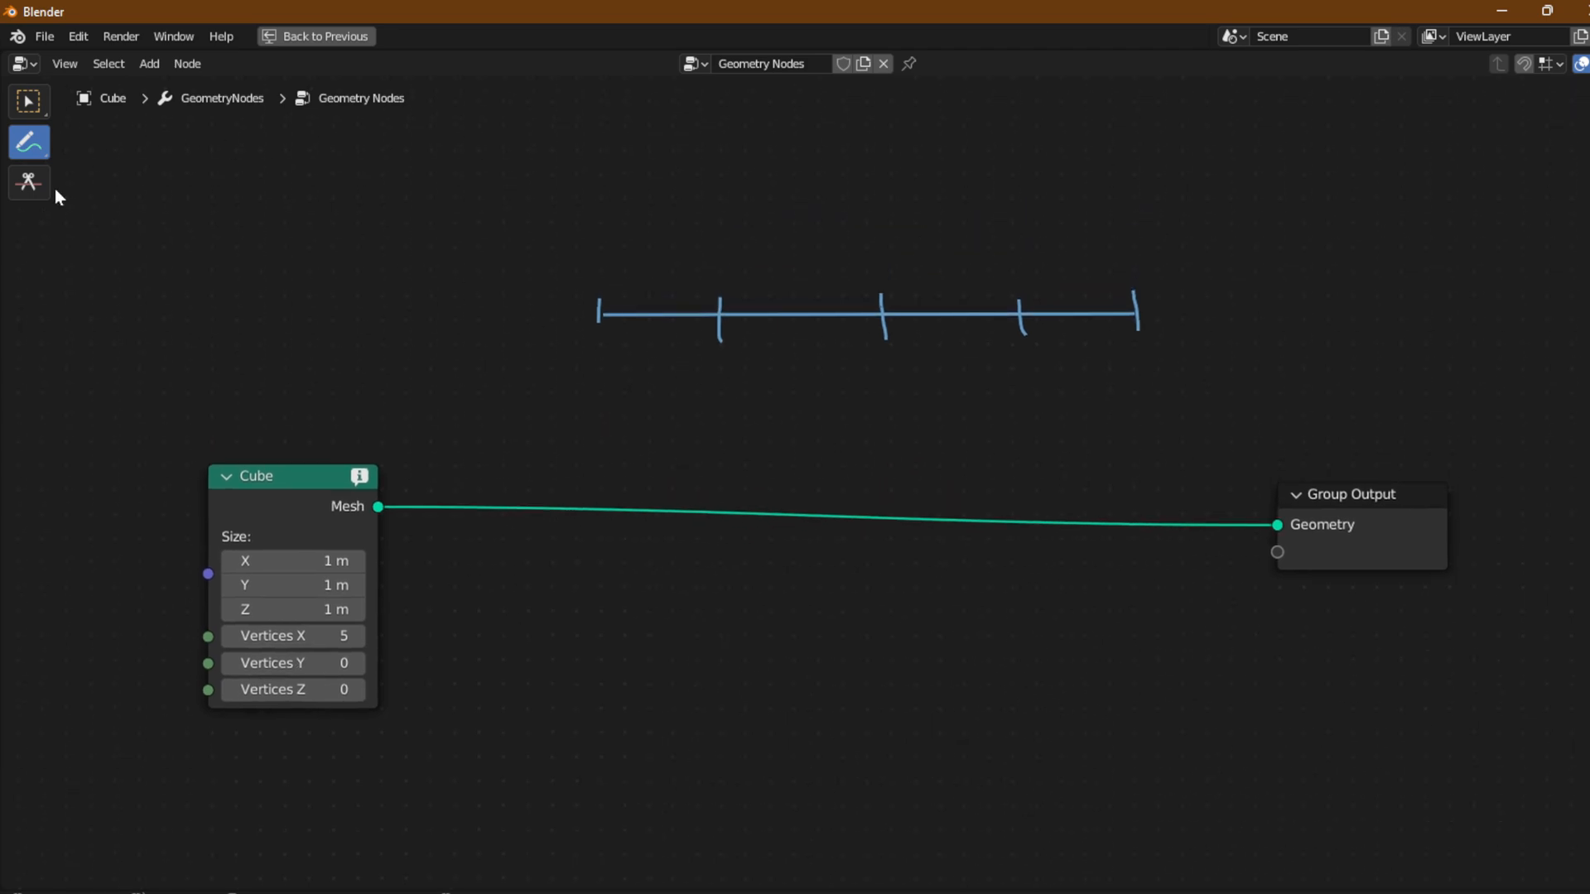
left_click(319, 663)
type("5")
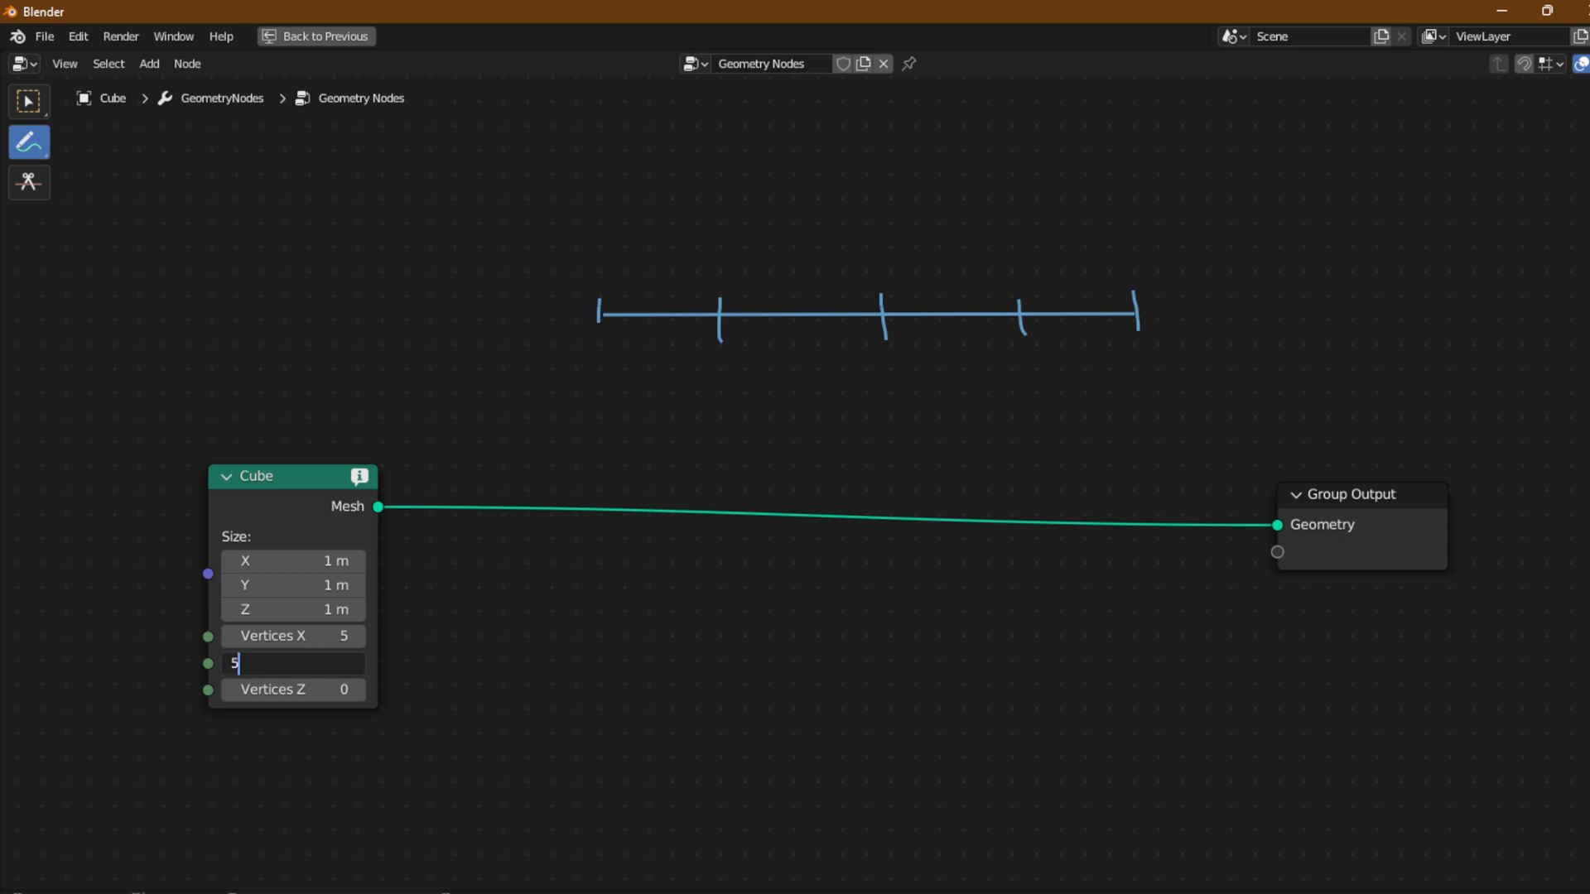
key("Return")
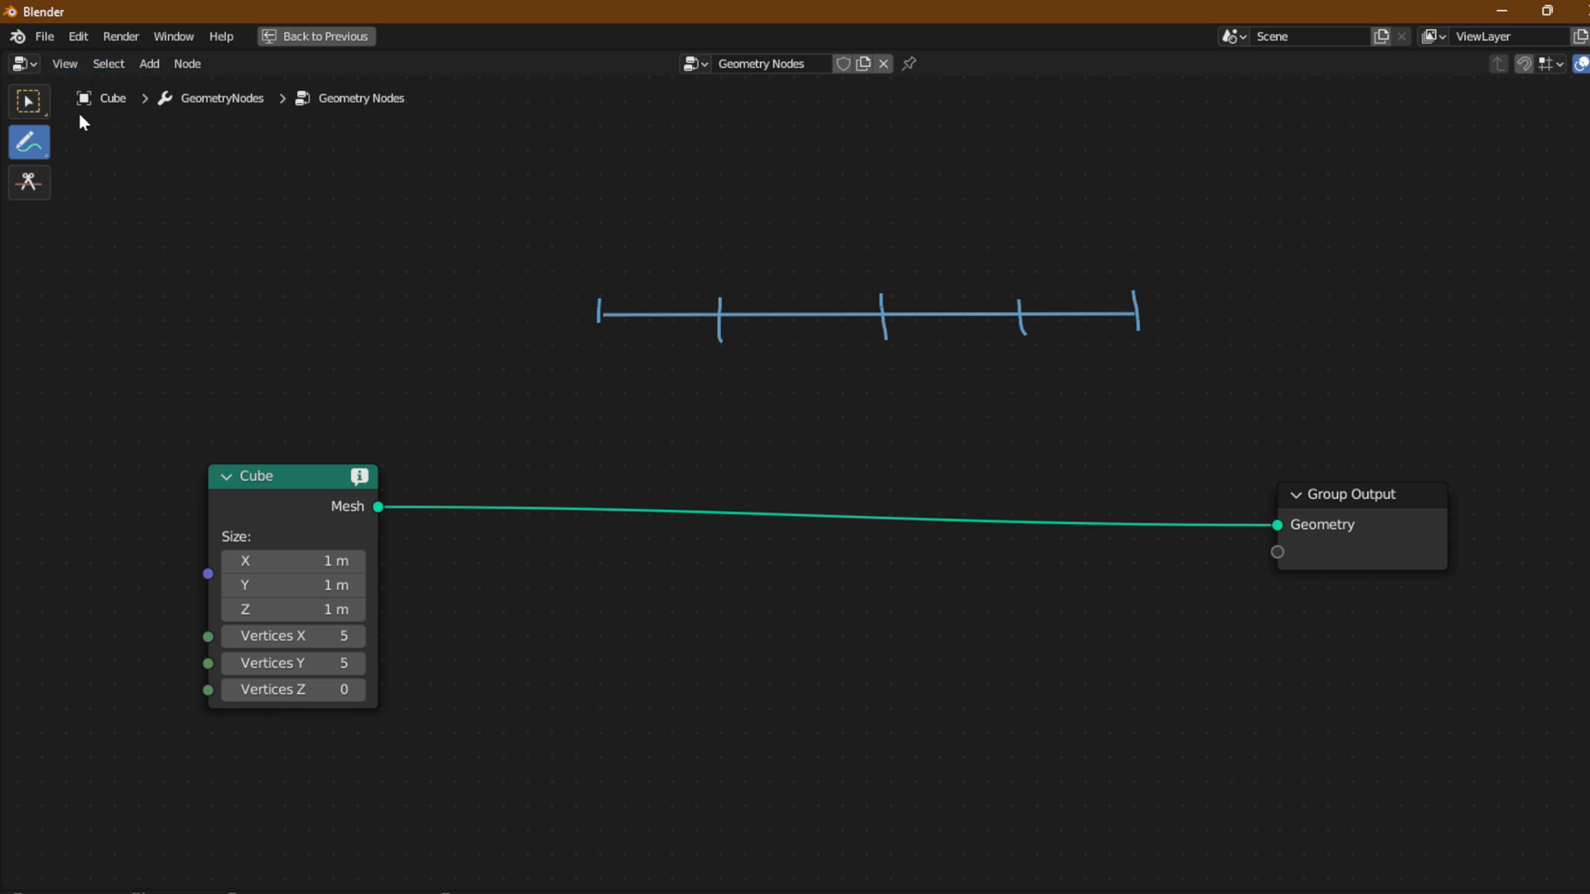
Annotate a straight vertical line down from the horizontal line's left end and mark it with six short freehand ticks.
mouse_move(28, 151)
left_mouse_down()
mouse_move(56, 176)
mouse_move(108, 175)
left_mouse_up()
mouse_move(599, 318)
left_mouse_down()
mouse_move(567, 649)
mouse_move(582, 773)
mouse_move(603, 778)
left_mouse_up()
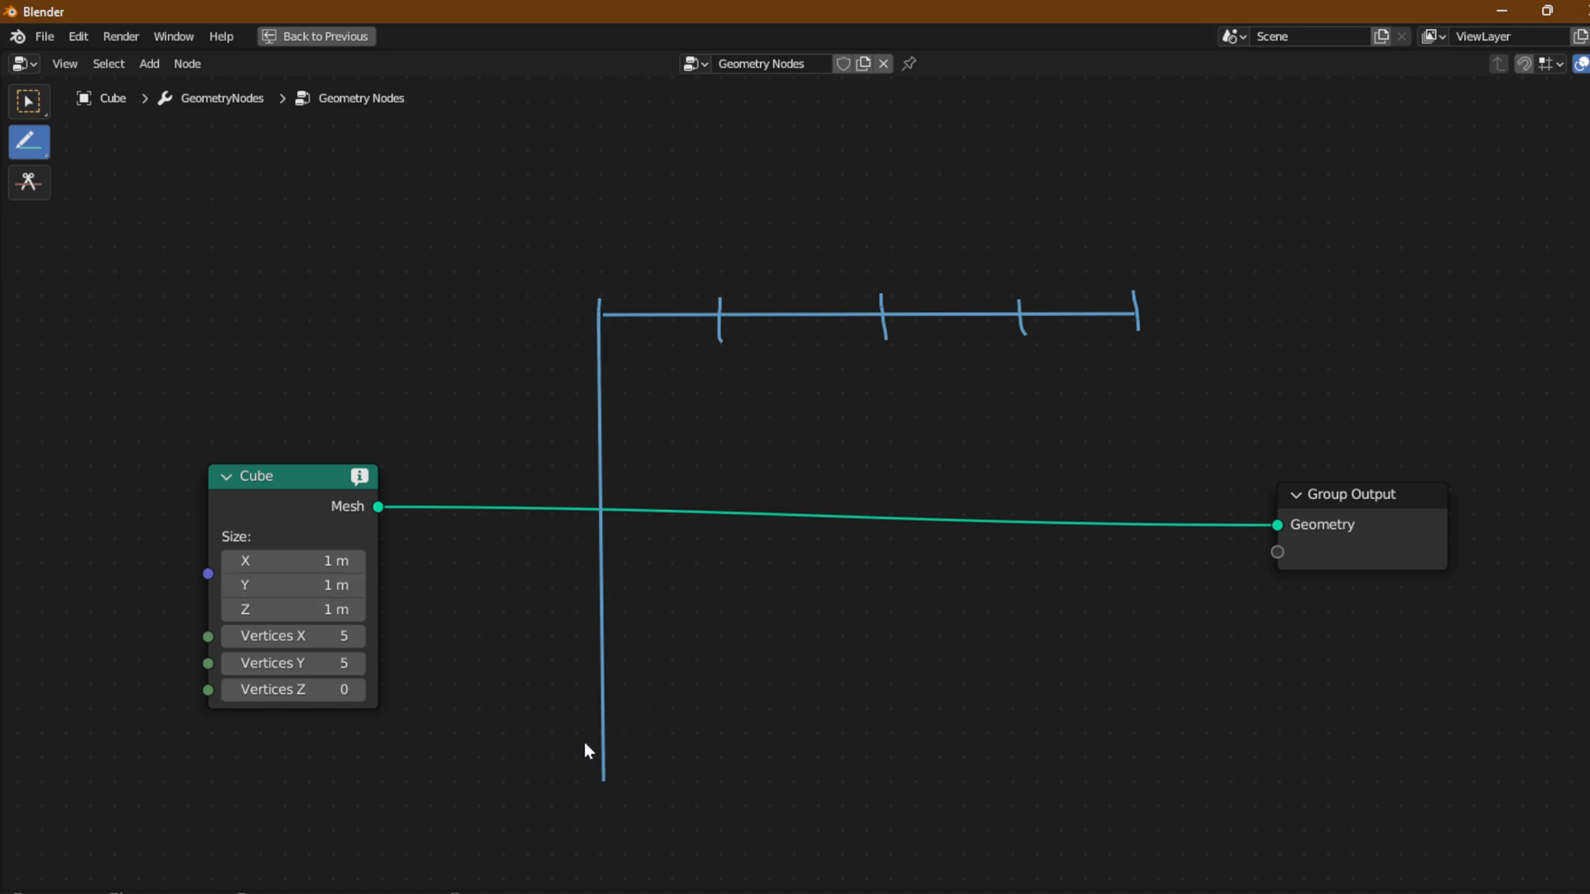
left_click_drag(28, 141, 125, 156)
left_click_drag(596, 778, 610, 778)
mouse_move(593, 309)
left_mouse_down()
mouse_move(609, 306)
mouse_move(597, 317)
left_mouse_up()
left_click_drag(591, 396, 611, 398)
left_click_drag(614, 479, 629, 480)
left_click_drag(592, 572, 658, 573)
Draw four straight vertical annotation lines down from the remaining ticks of the horizontal line.
left_click(29, 143)
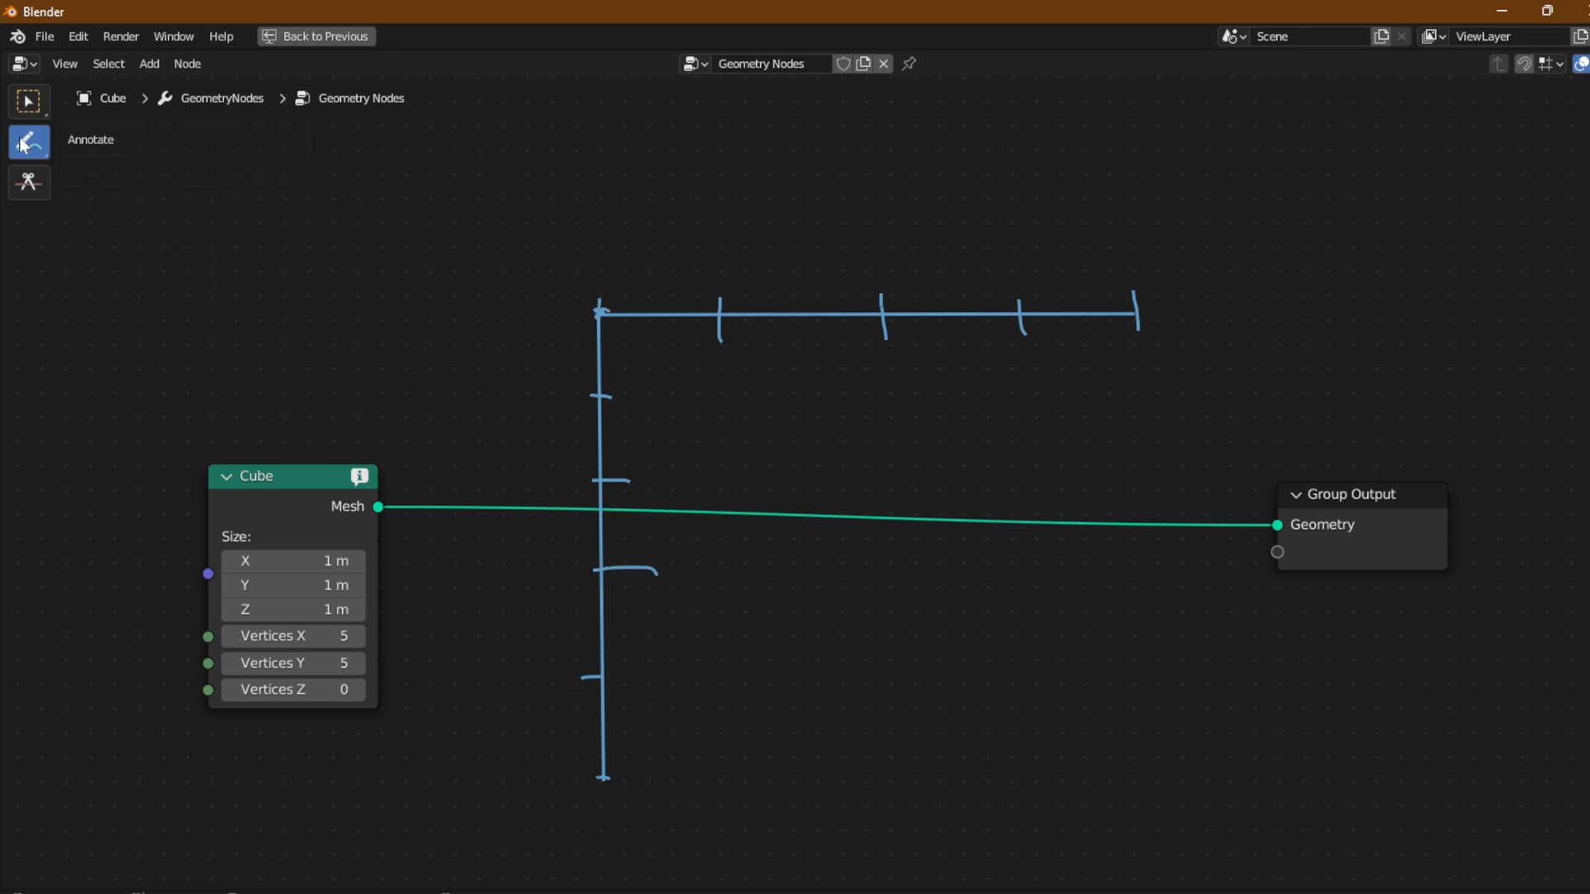
mouse_move(30, 142)
left_mouse_down()
mouse_move(142, 230)
mouse_move(124, 189)
left_mouse_up()
left_click_drag(717, 316, 721, 783)
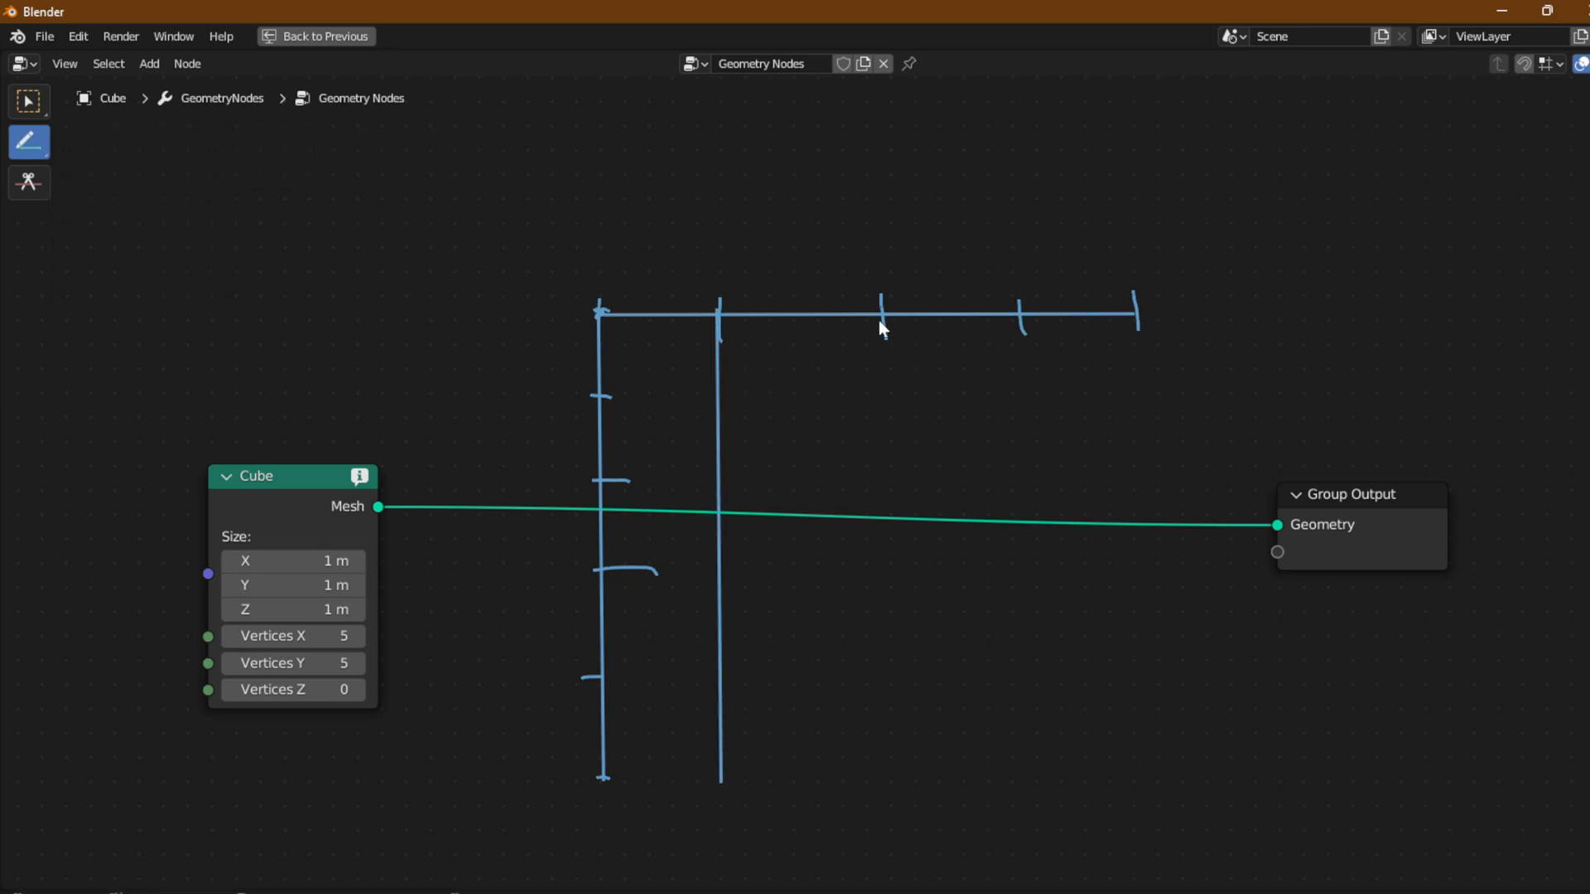
left_click_drag(882, 316, 888, 793)
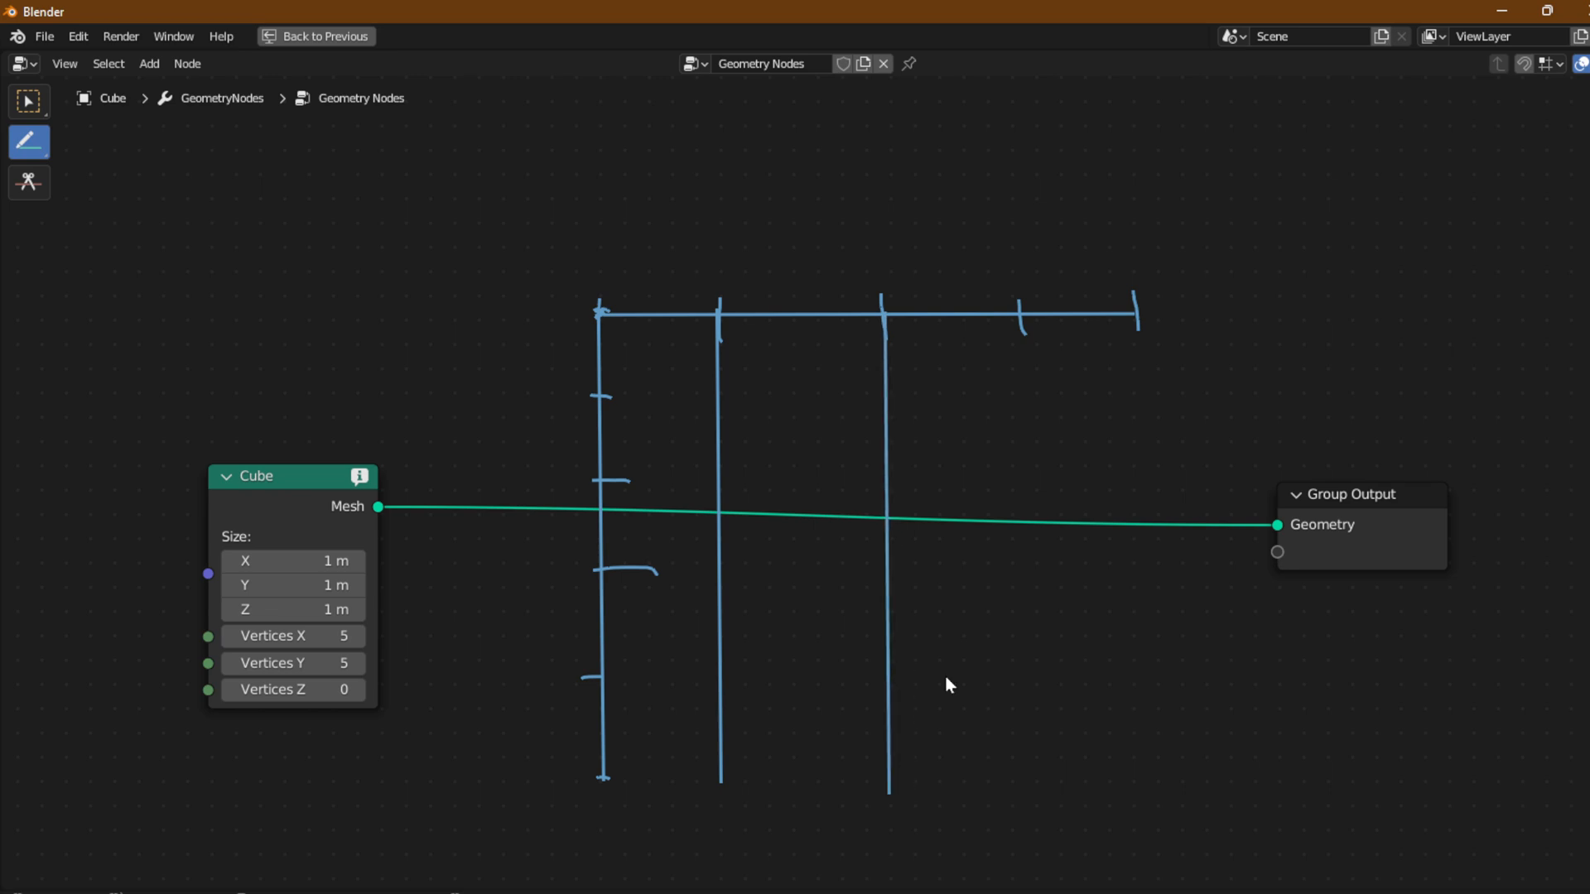
left_click_drag(1021, 323, 1044, 779)
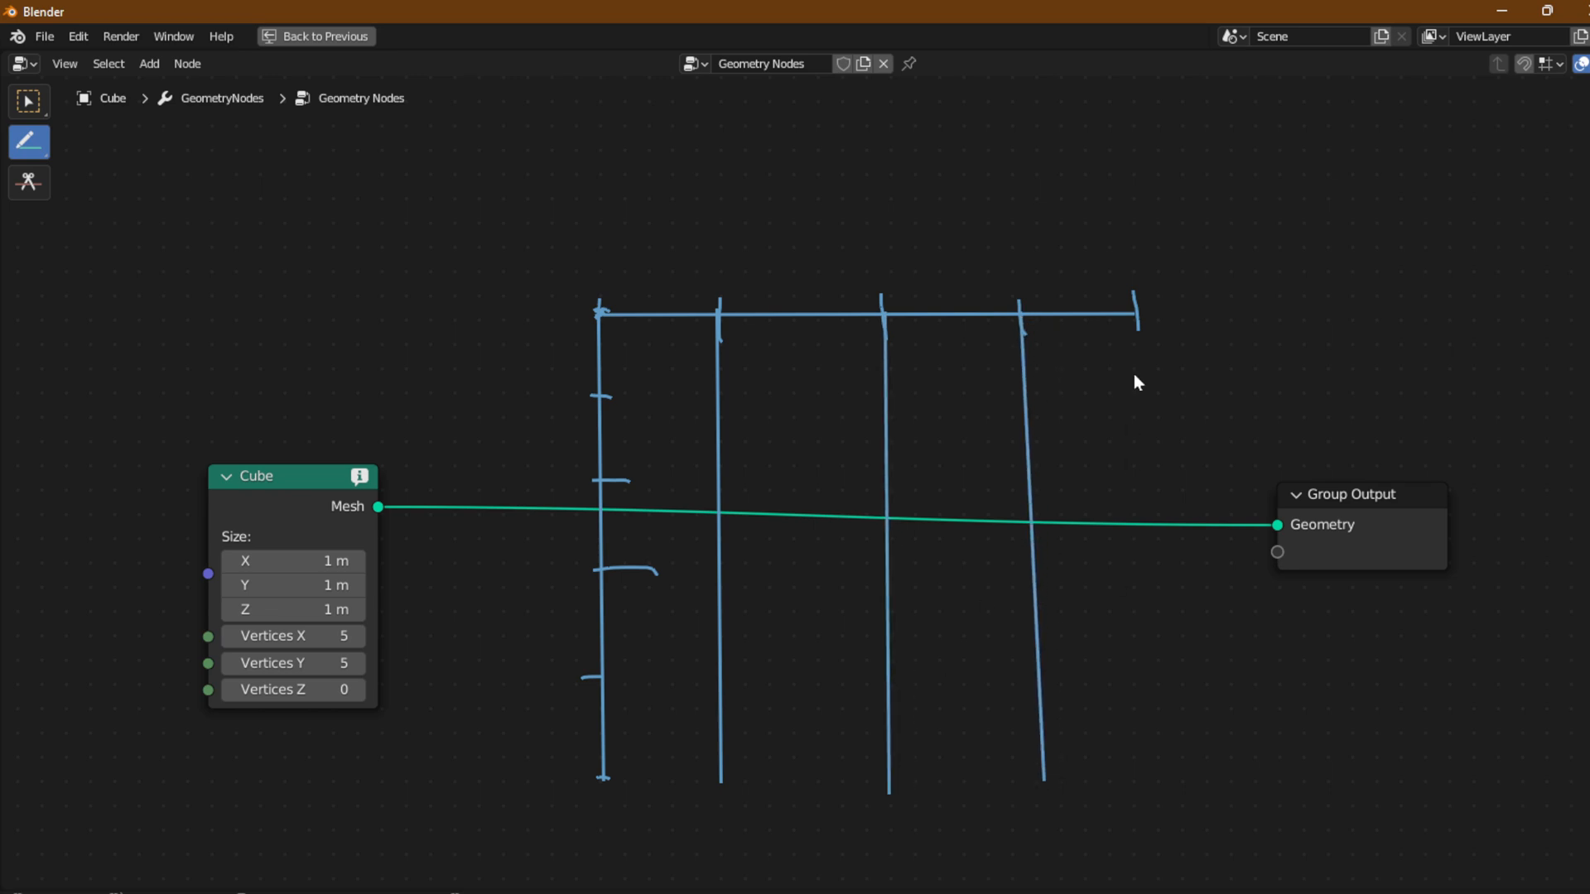
left_click_drag(1138, 317, 1156, 789)
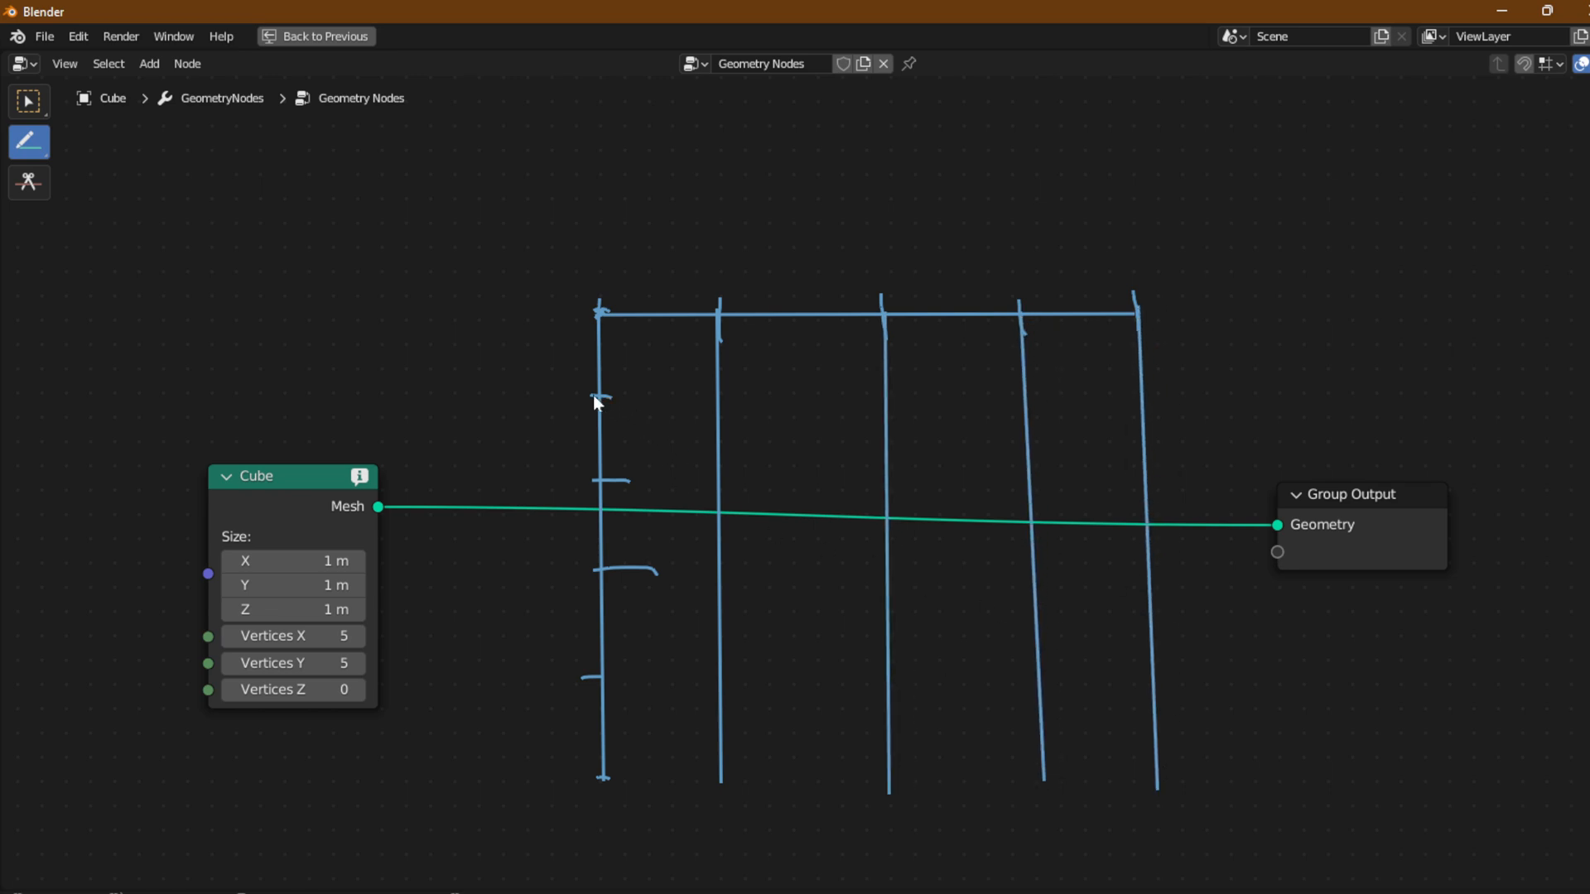
Complete the annotated grid with five straight horizontal lines running from the left edge's ticks to the rightmost vertical line.
mouse_move(594, 397)
left_mouse_down()
mouse_move(1129, 359)
mouse_move(1143, 391)
left_mouse_up()
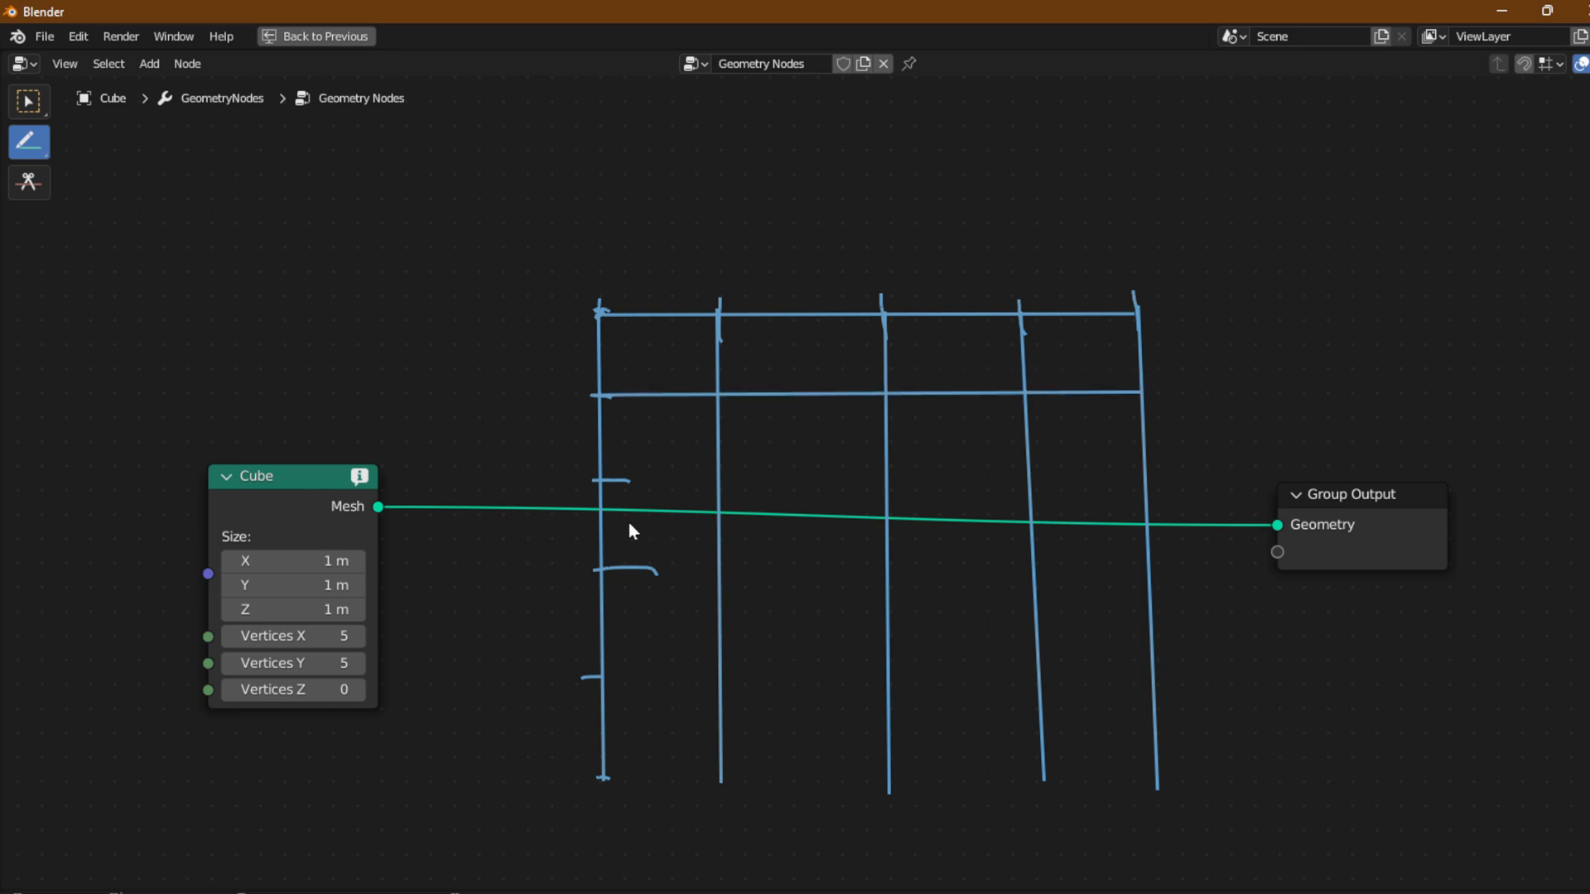
mouse_move(601, 482)
left_mouse_down()
mouse_move(1029, 445)
mouse_move(1143, 472)
mouse_move(1147, 493)
left_mouse_up()
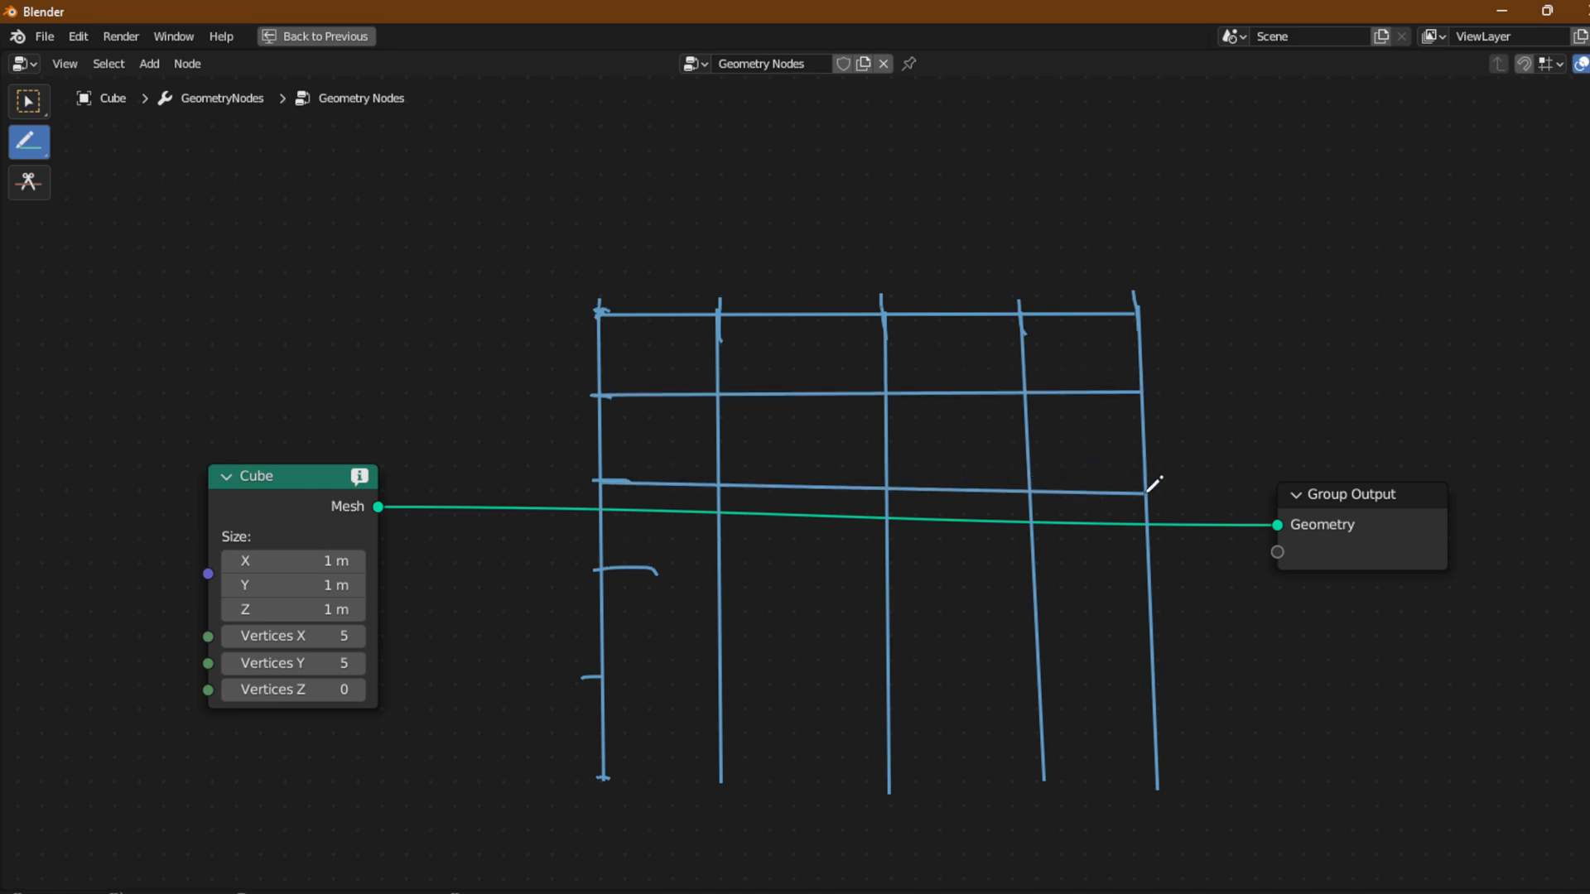
mouse_move(602, 572)
left_mouse_down()
mouse_move(1076, 561)
mouse_move(1150, 575)
left_mouse_up()
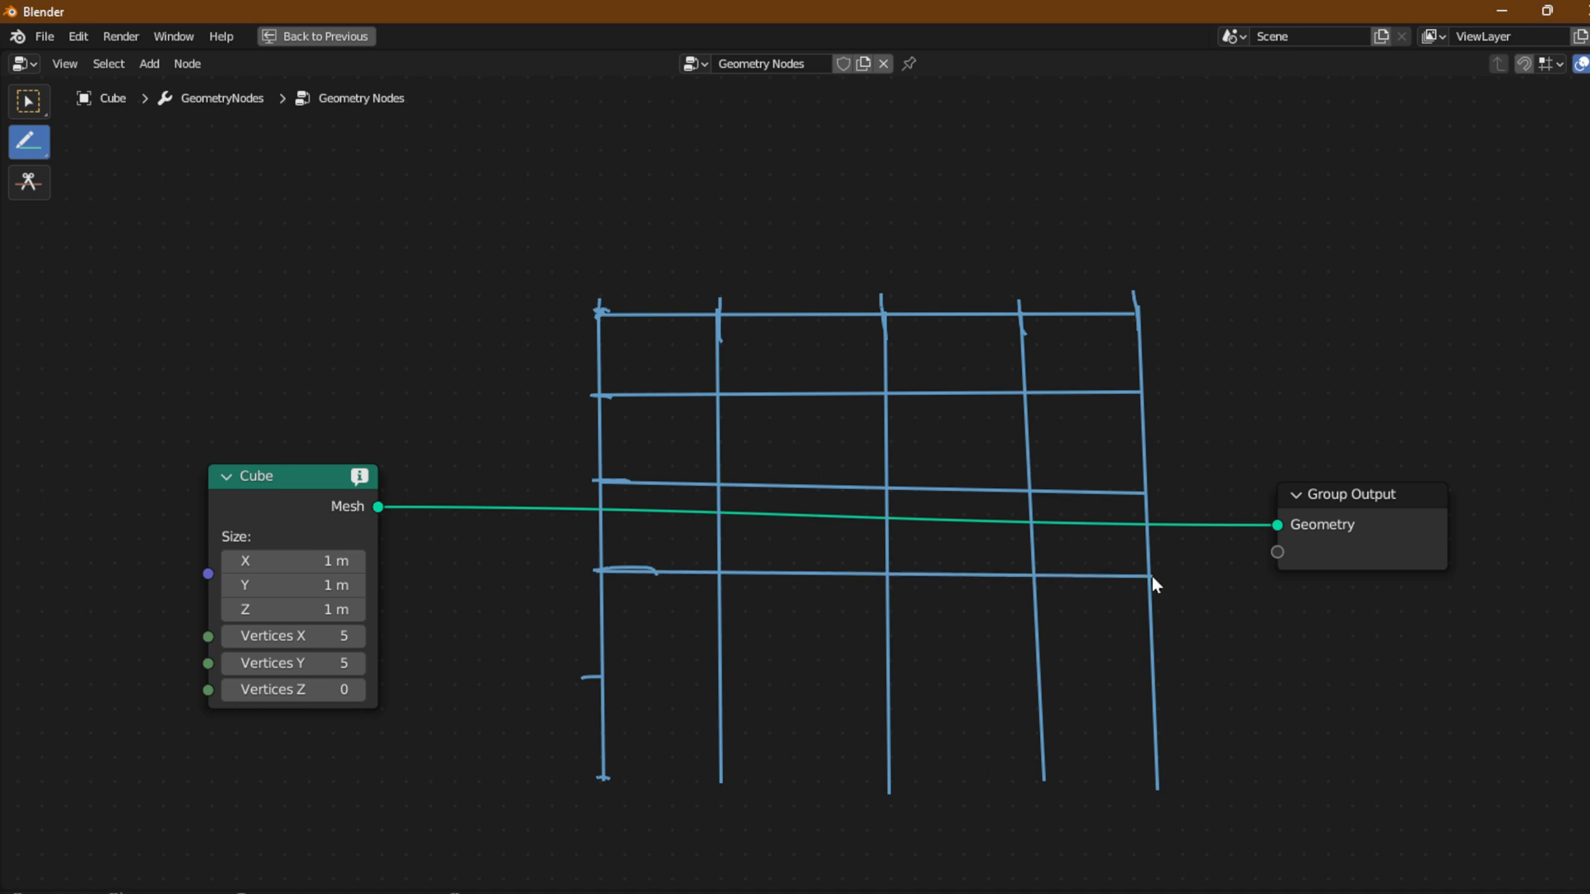
left_click_drag(598, 678, 1155, 676)
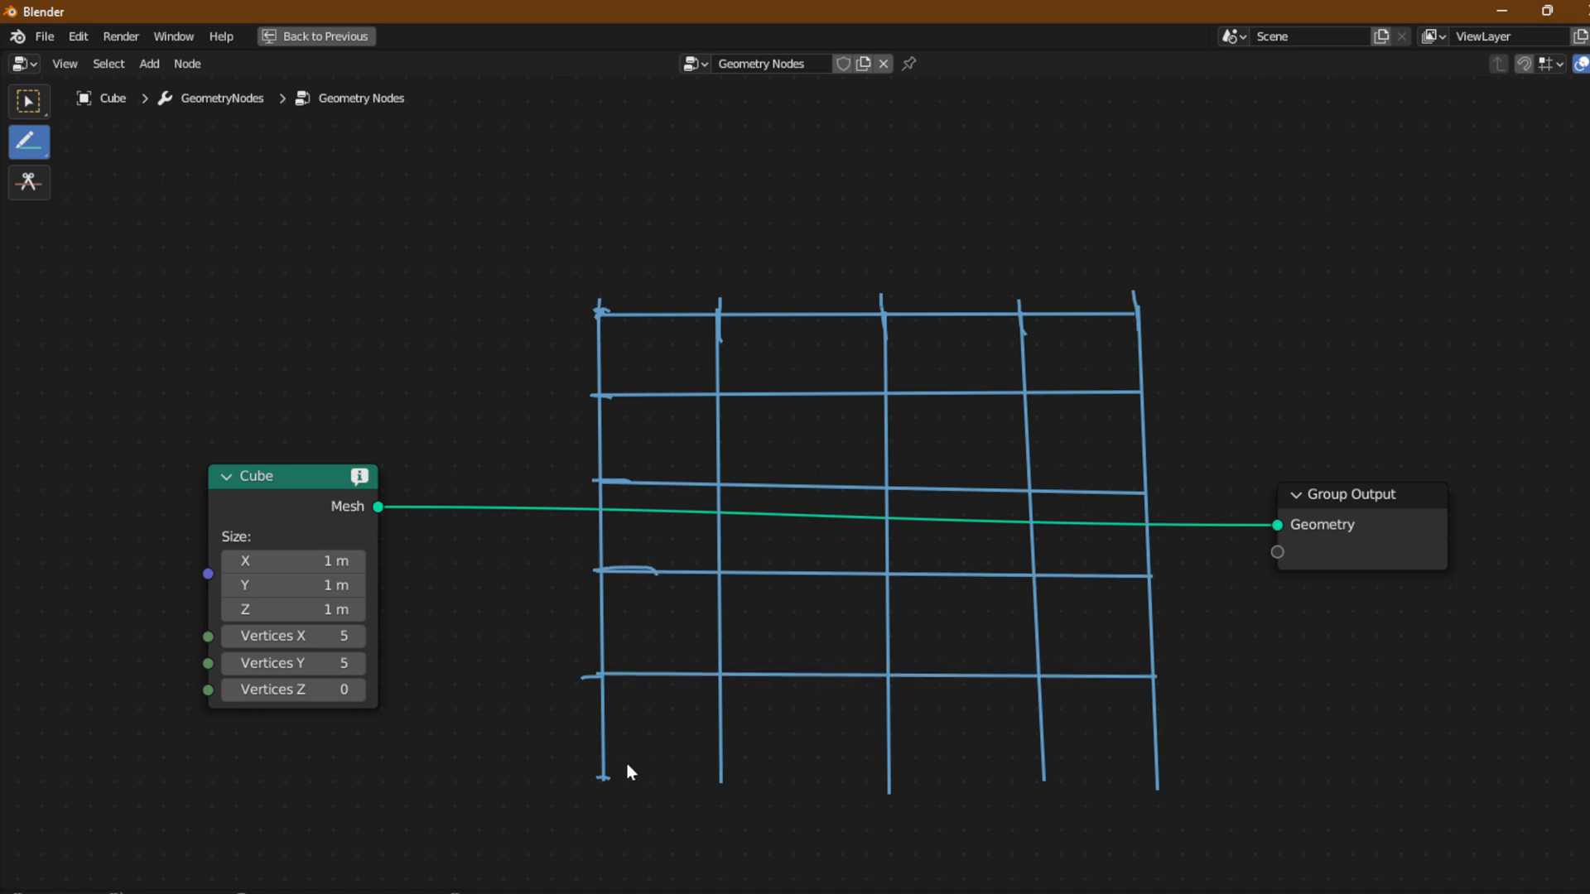
left_click_drag(599, 778, 1159, 783)
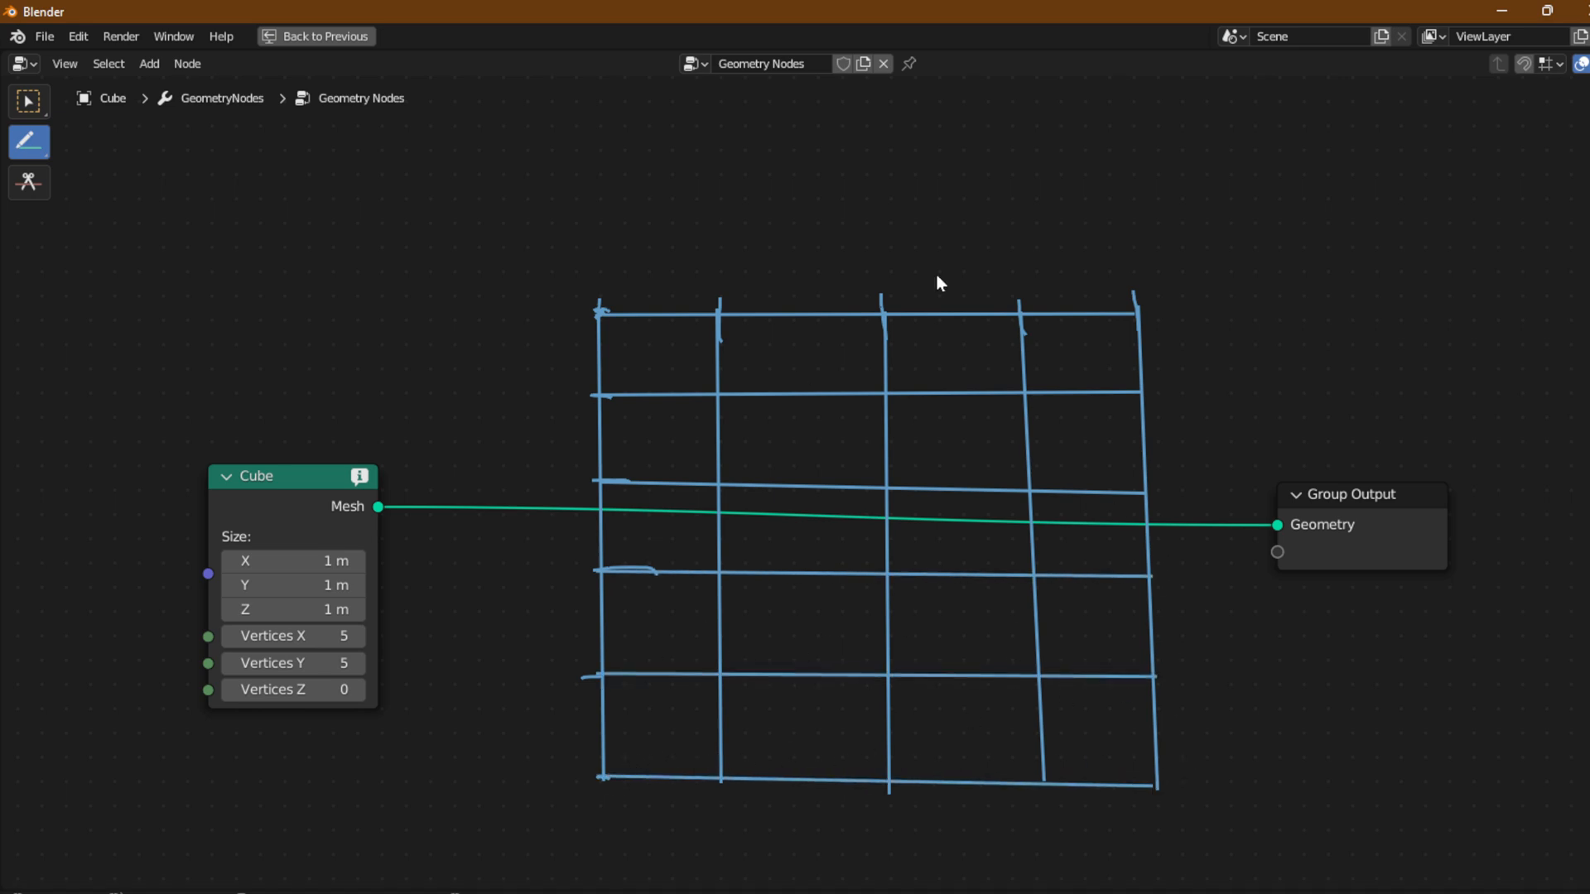
Switch back to freehand annotation and restore the full workspace layout with the whole grid sketch in view.
left_click_drag(29, 142, 107, 150)
key("ctrl+space")
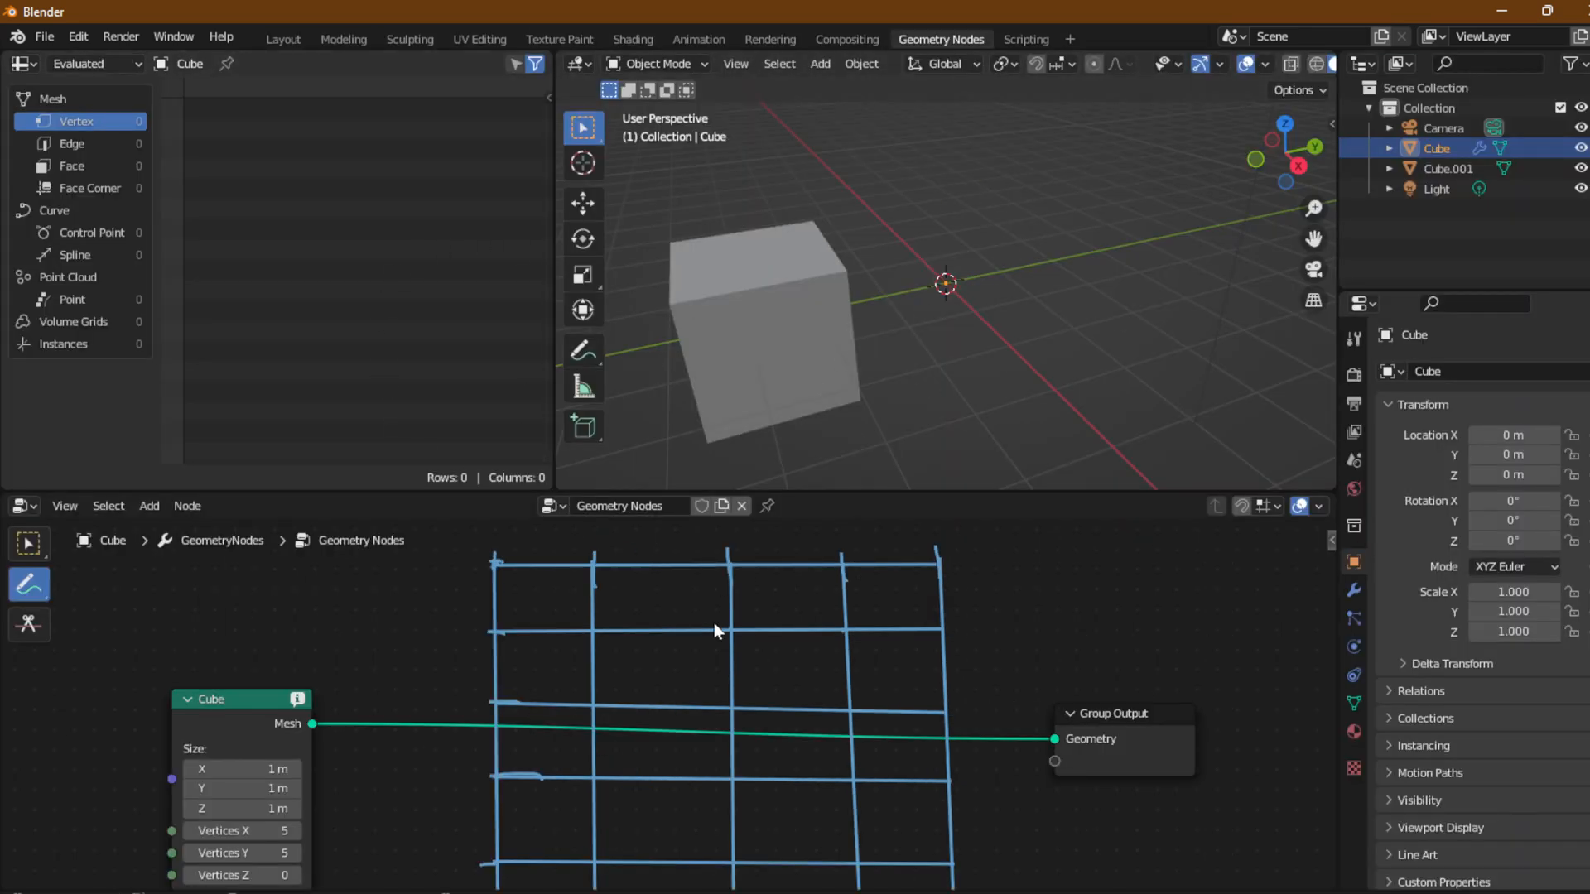
scroll(755, 644, "down", 3)
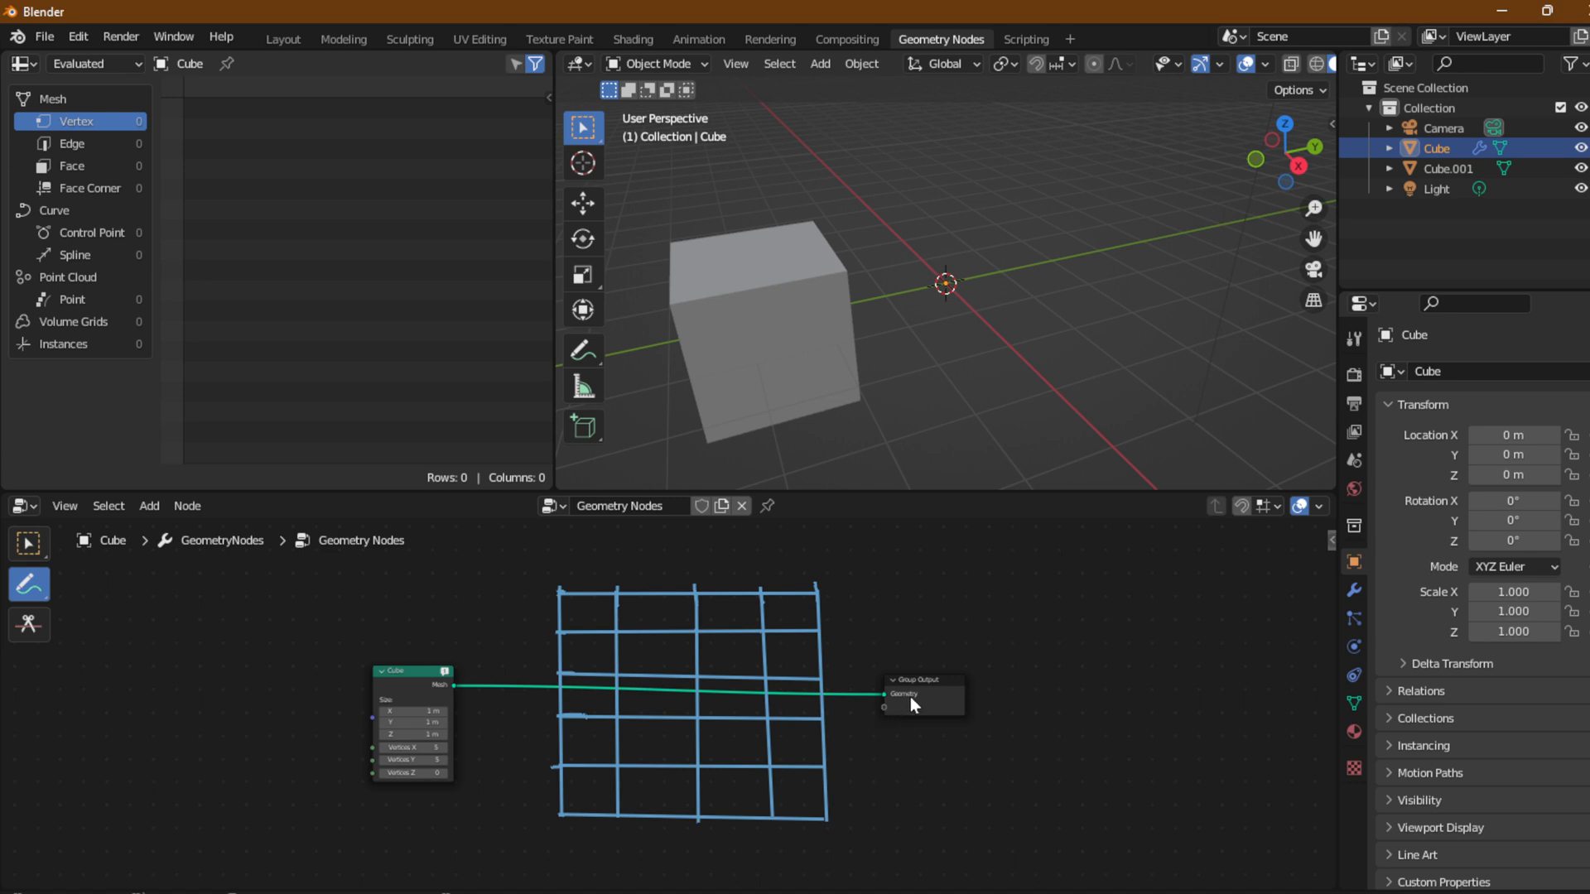
Move the Group Output node farther from the grid sketch and insert an Instance on Points node on the link from the Cube node.
mouse_move(925, 702)
left_mouse_down()
mouse_move(1127, 691)
mouse_move(1196, 720)
left_mouse_up()
left_click(28, 546)
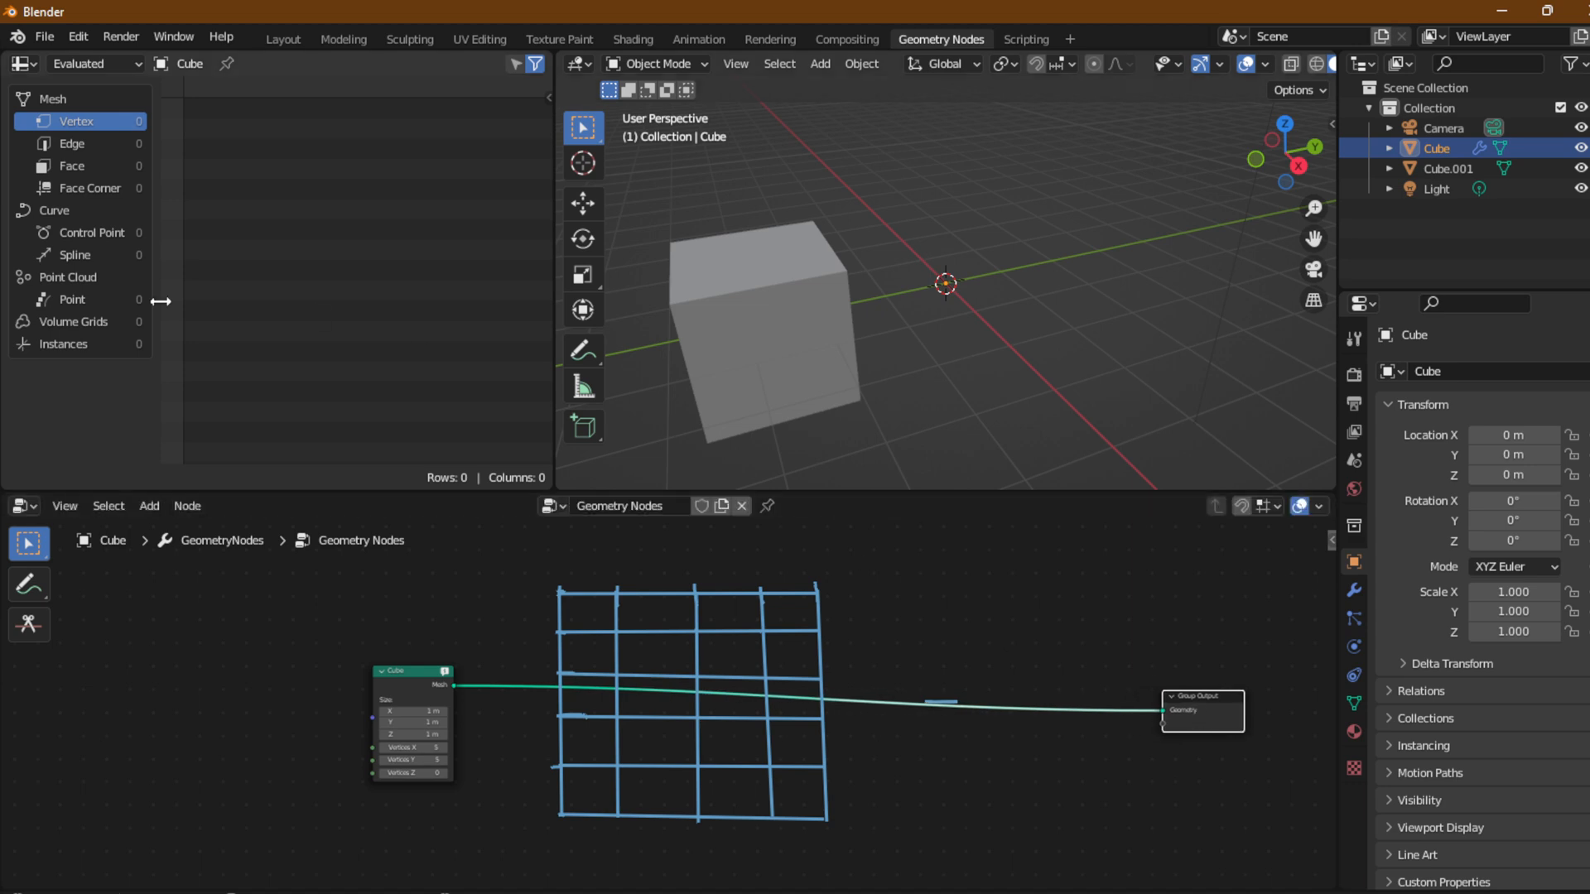
left_click(149, 506)
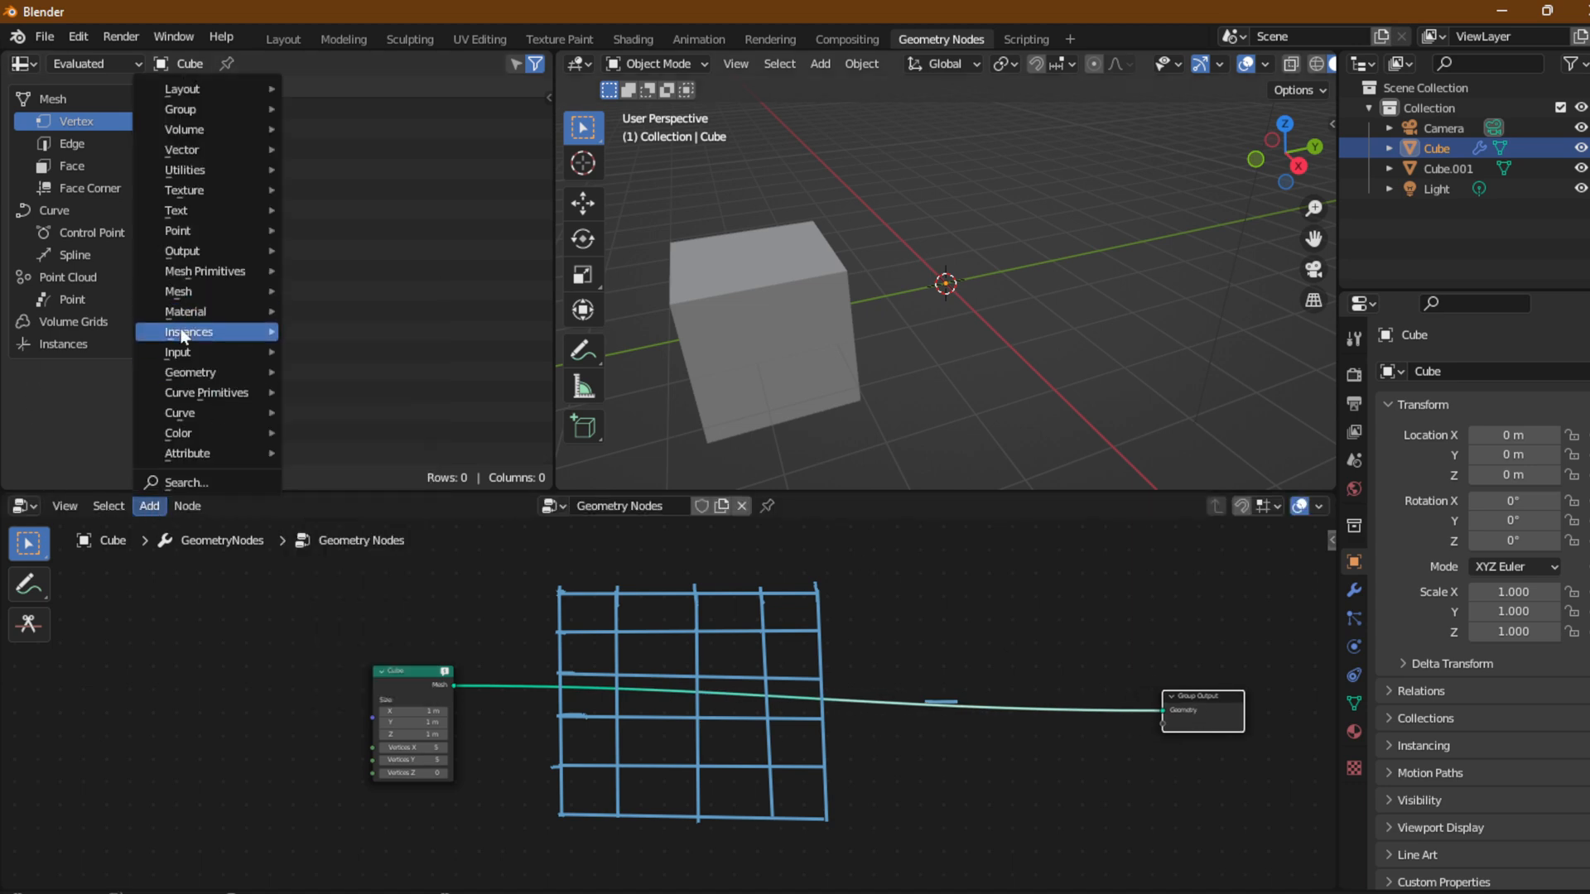
mouse_move(182, 333)
left_click(336, 331)
left_click(917, 649)
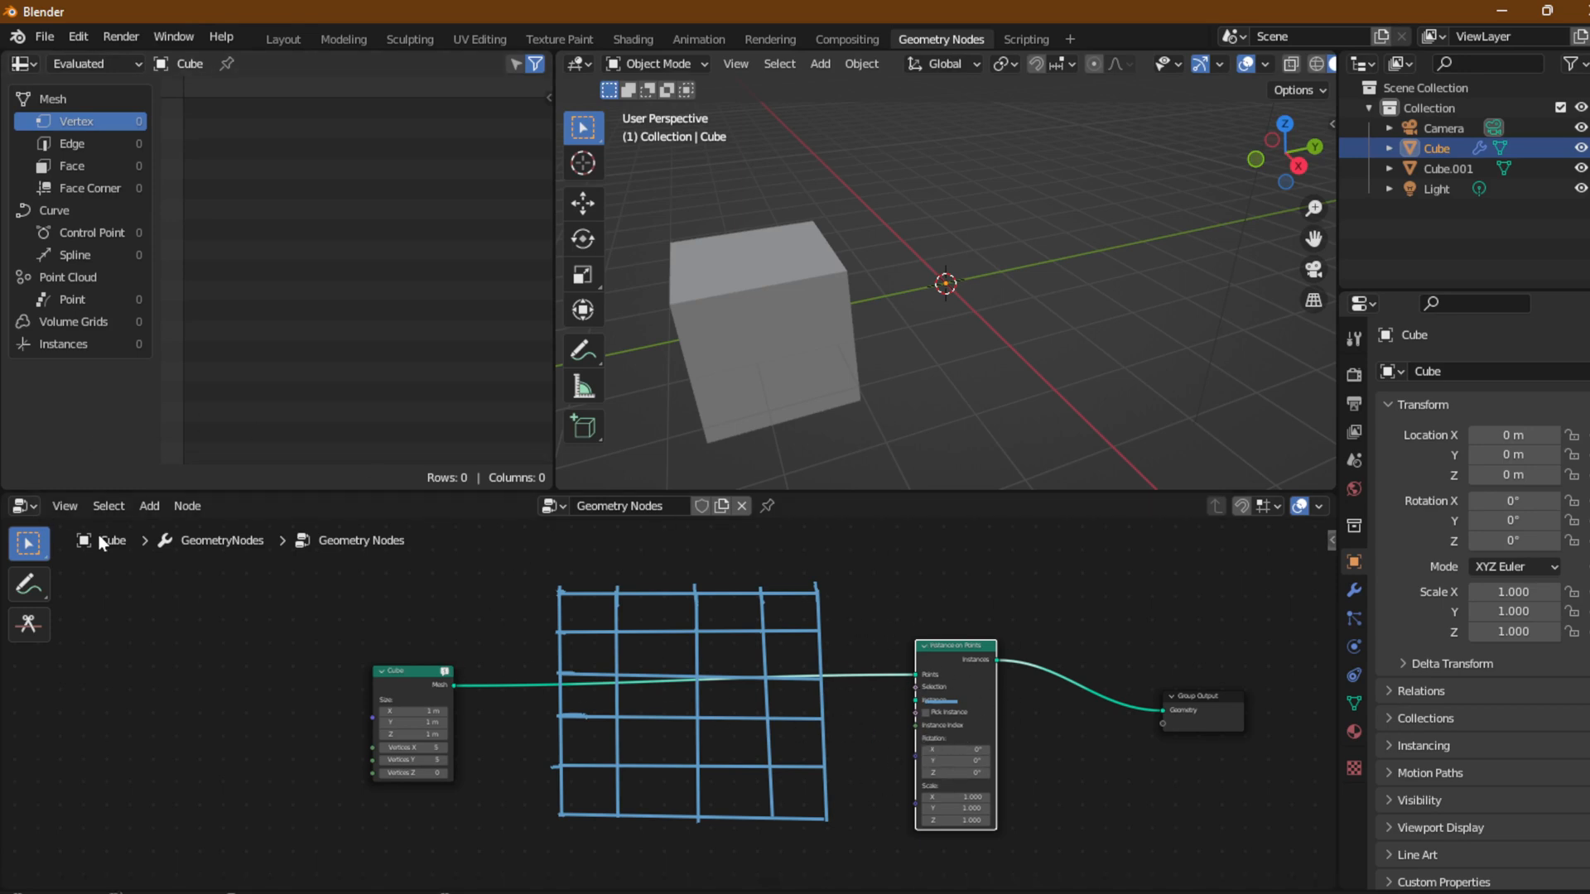
Connect the Cube node's Mesh output to the Instance input of the Instance on Points node as well.
left_click(402, 694)
left_click_drag(455, 685, 911, 696)
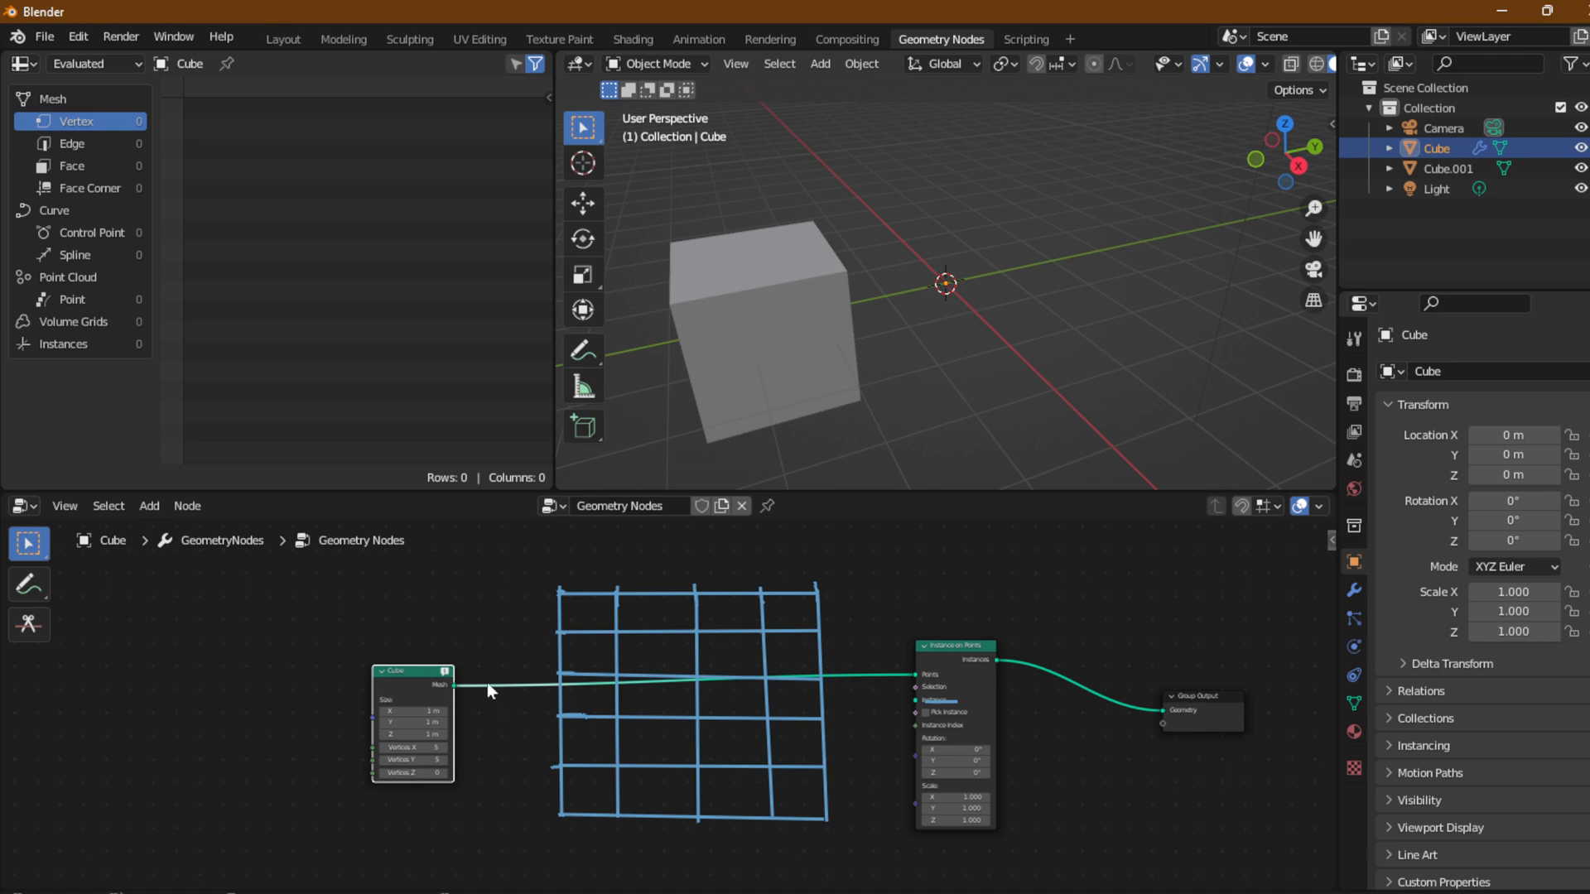
scroll(391, 678, "up", 2)
left_click_drag(377, 686, 1005, 699)
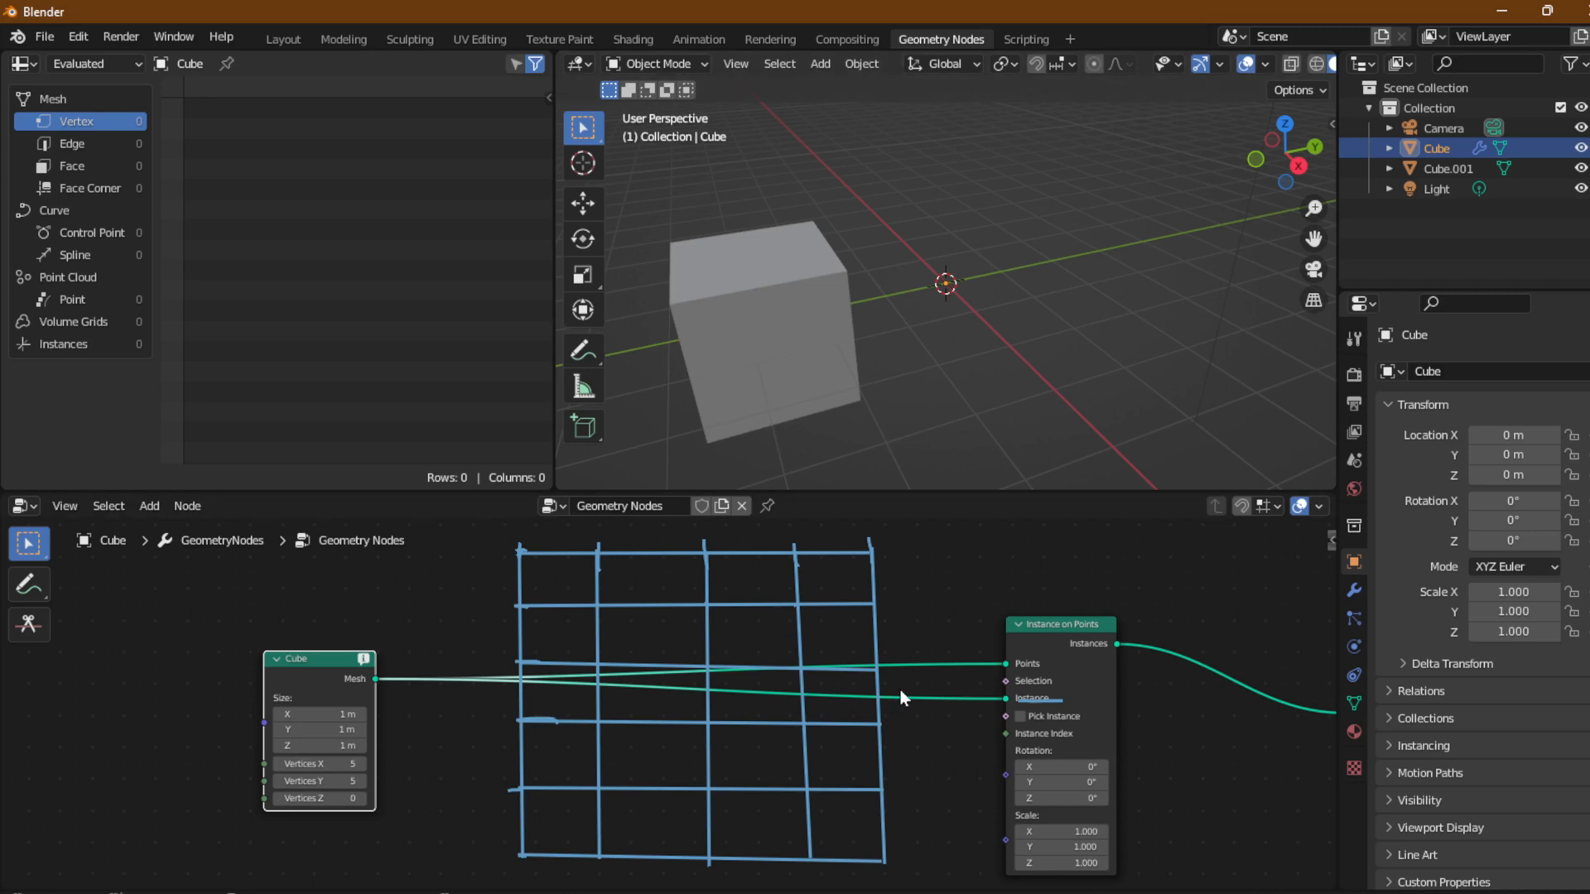
scroll(637, 770, "down", 2)
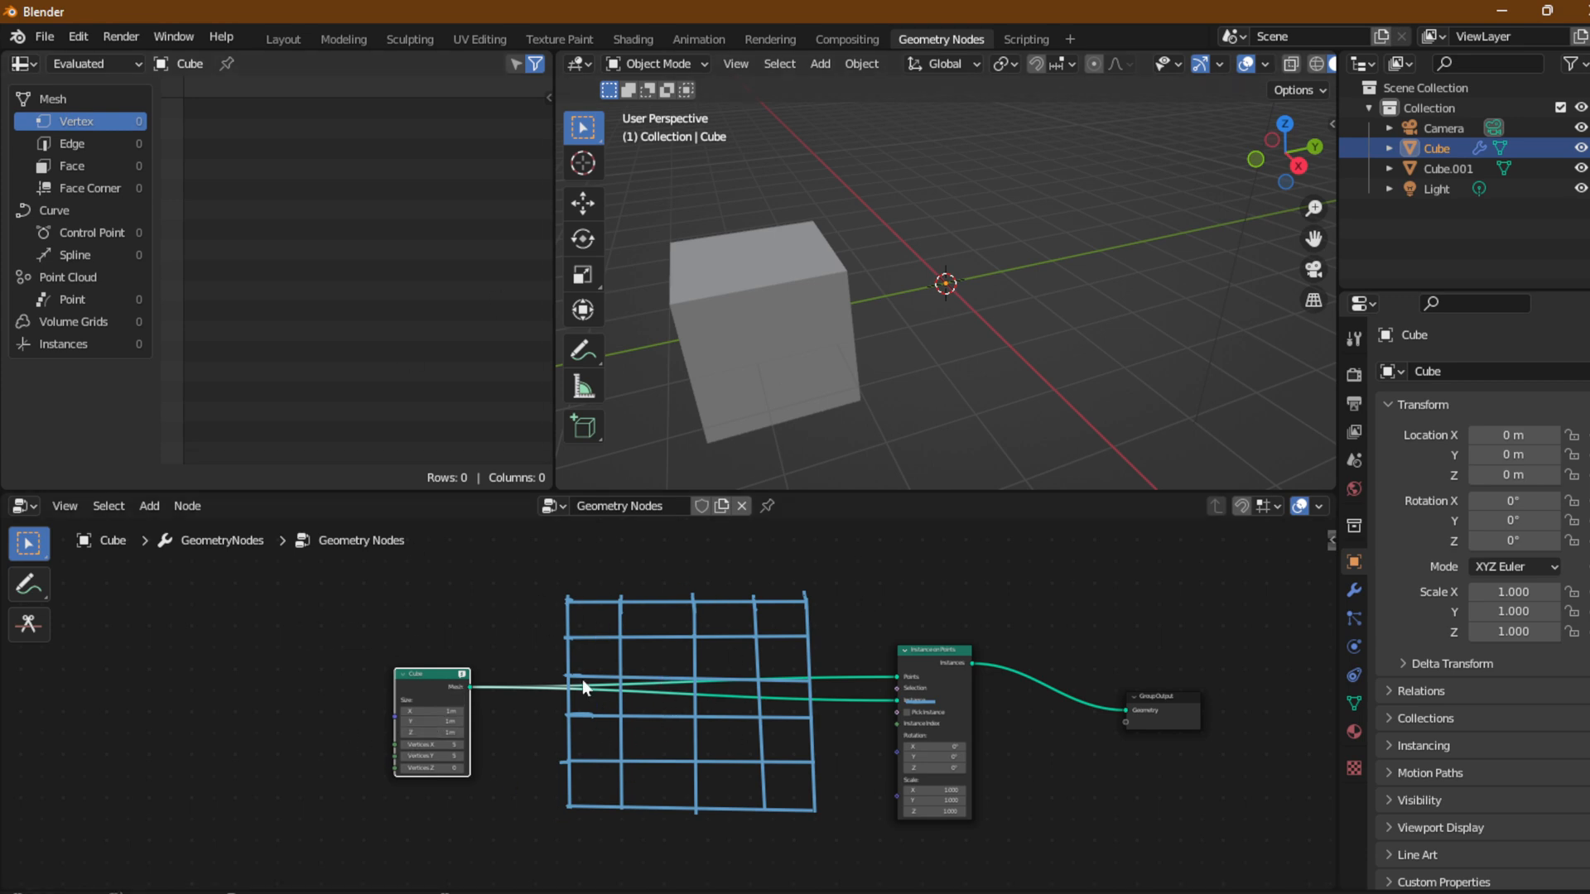
Maximize the node editor and annotate a straight diagonal line up and left from the grid's upper-left corner as the depth axis.
key("ctrl+space")
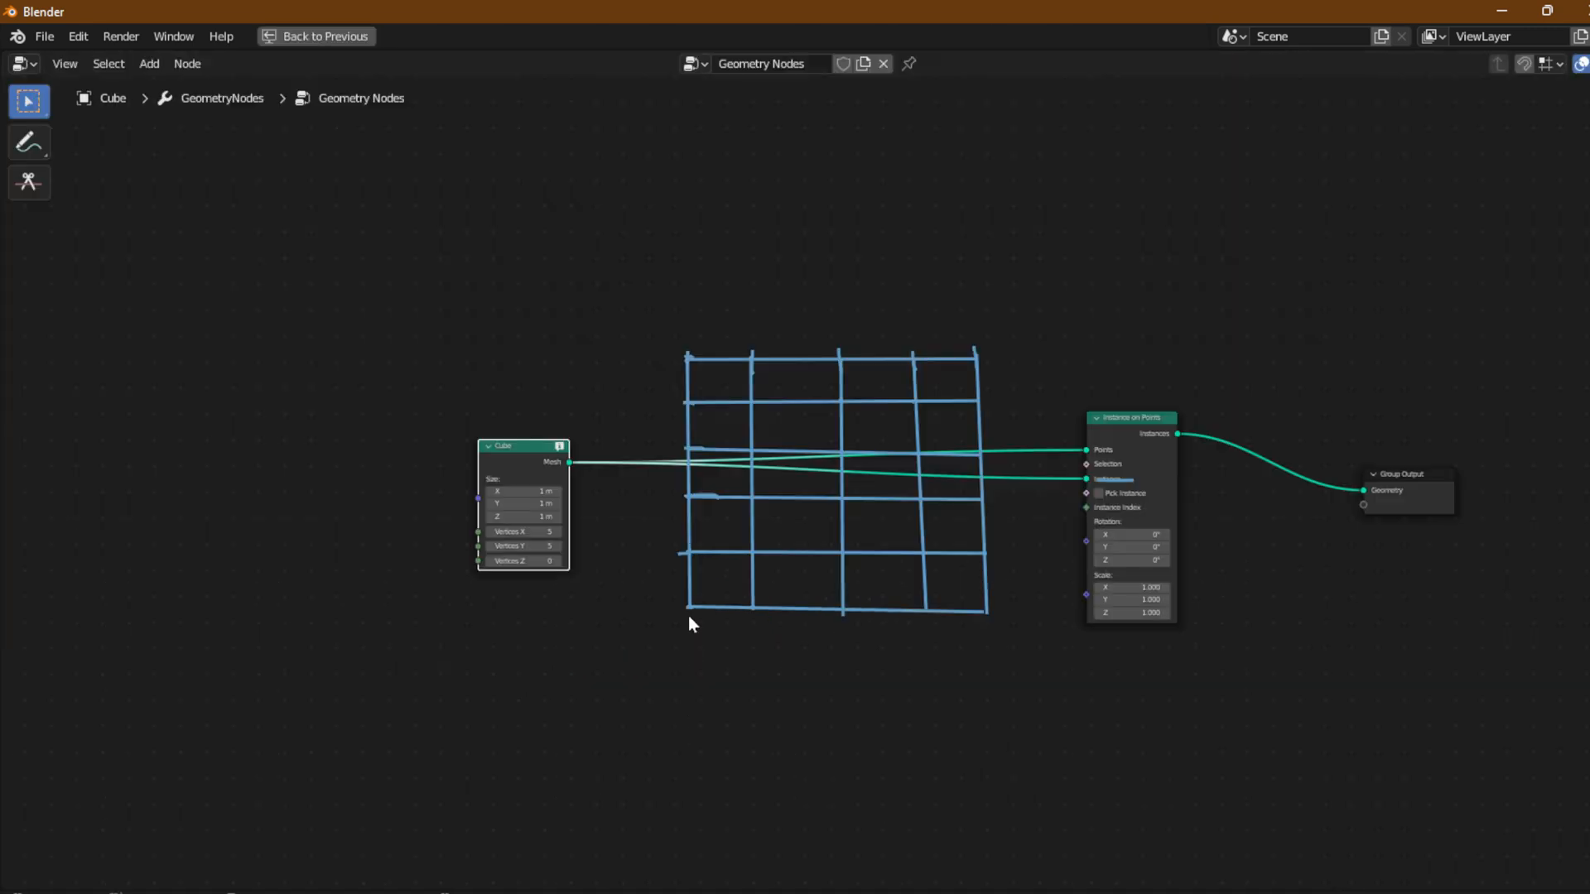
scroll(849, 564, "up", 3)
scroll(901, 563, "down", 2)
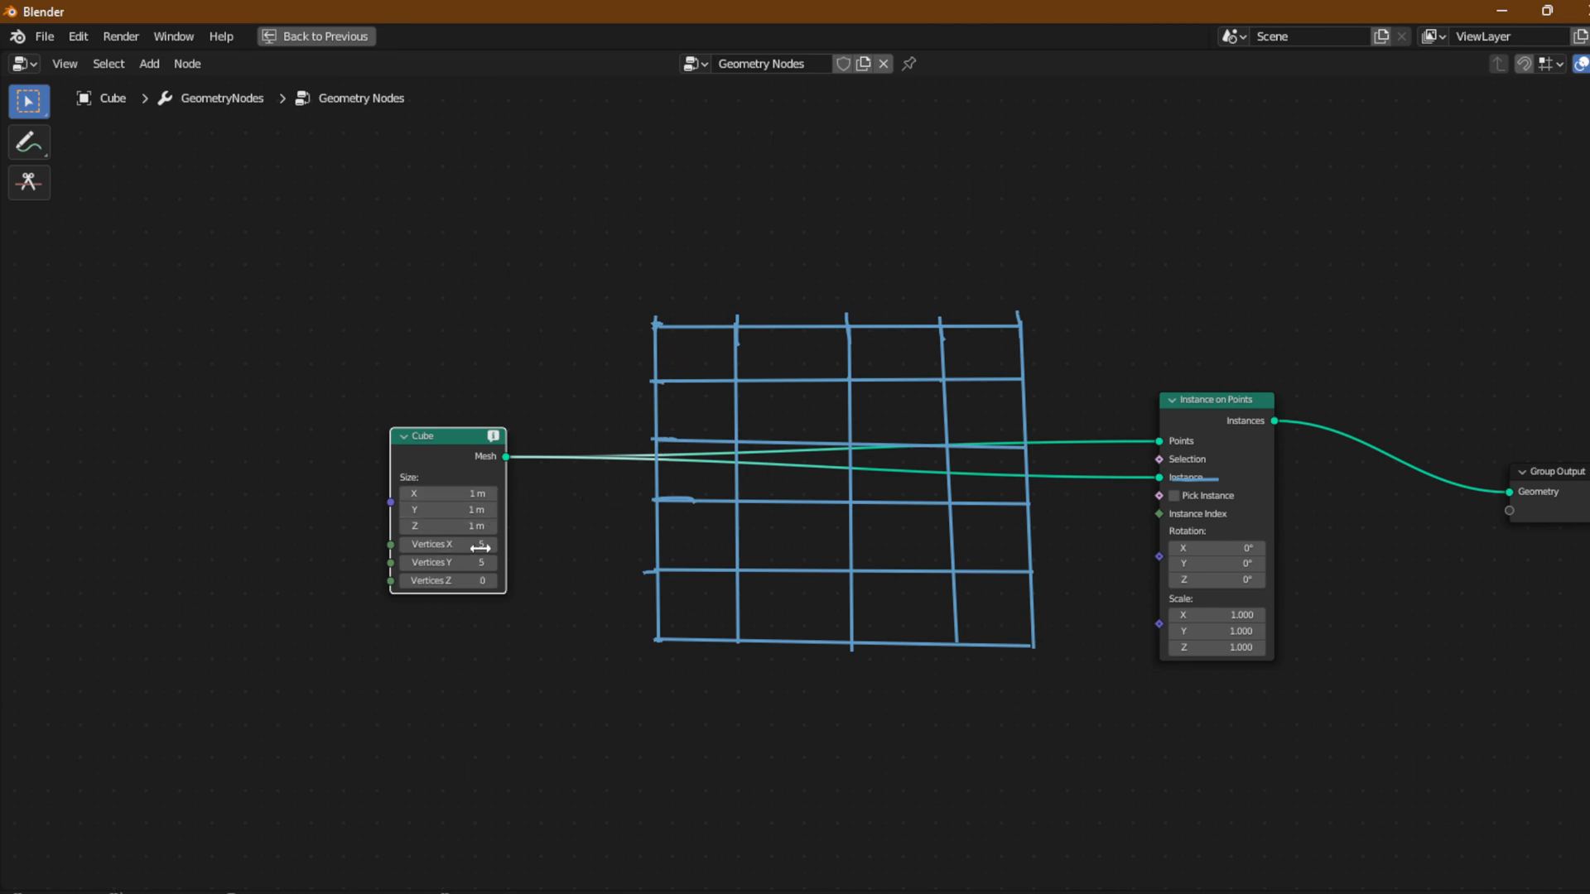
left_click(28, 143)
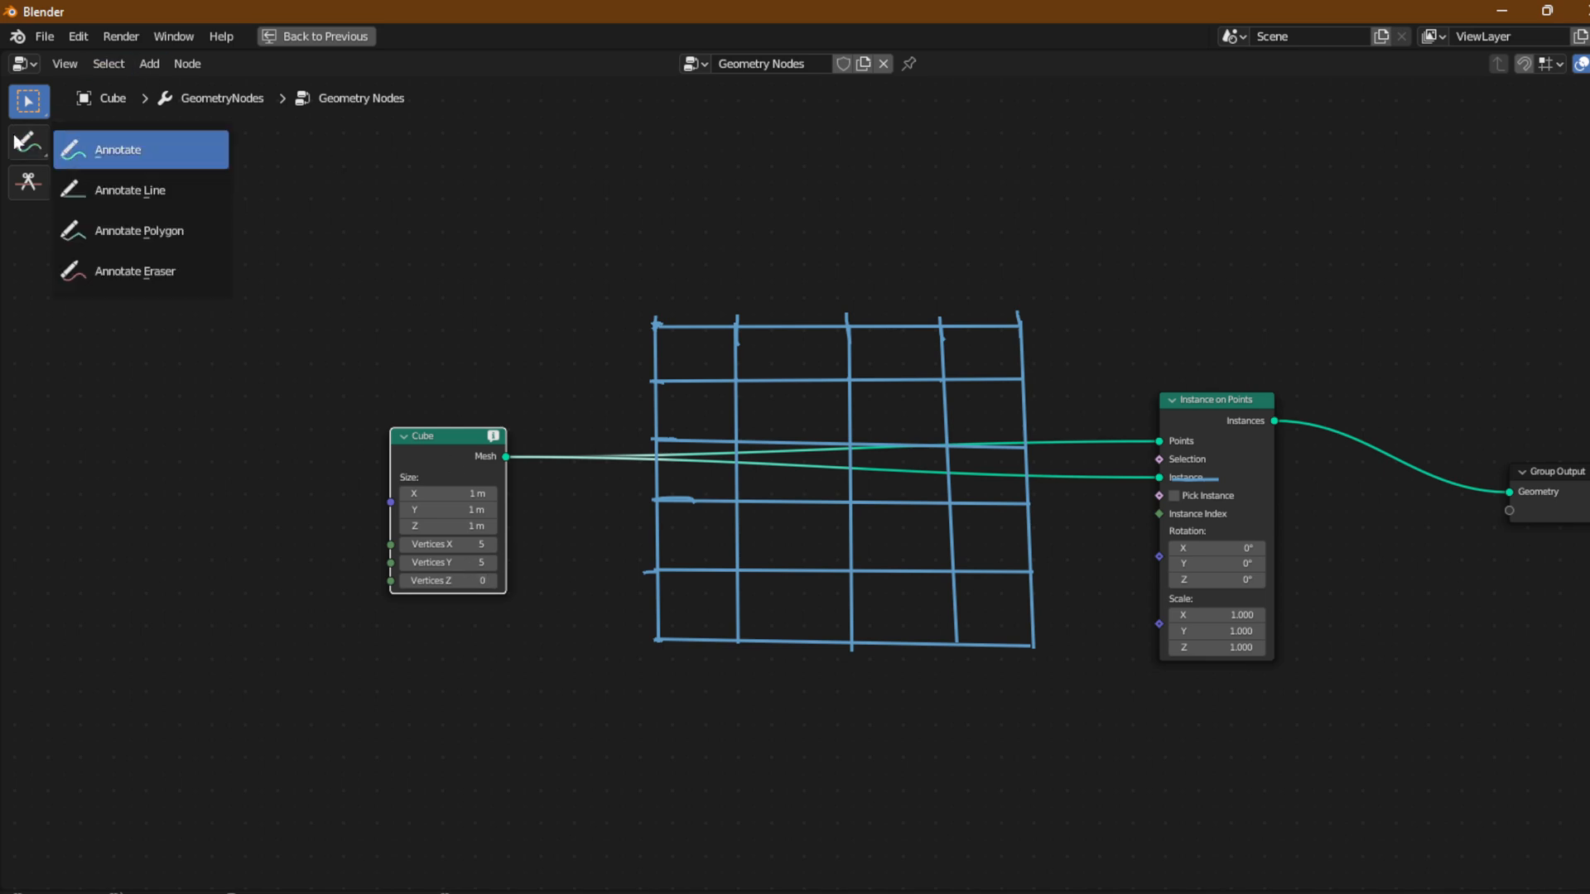
left_click(155, 191)
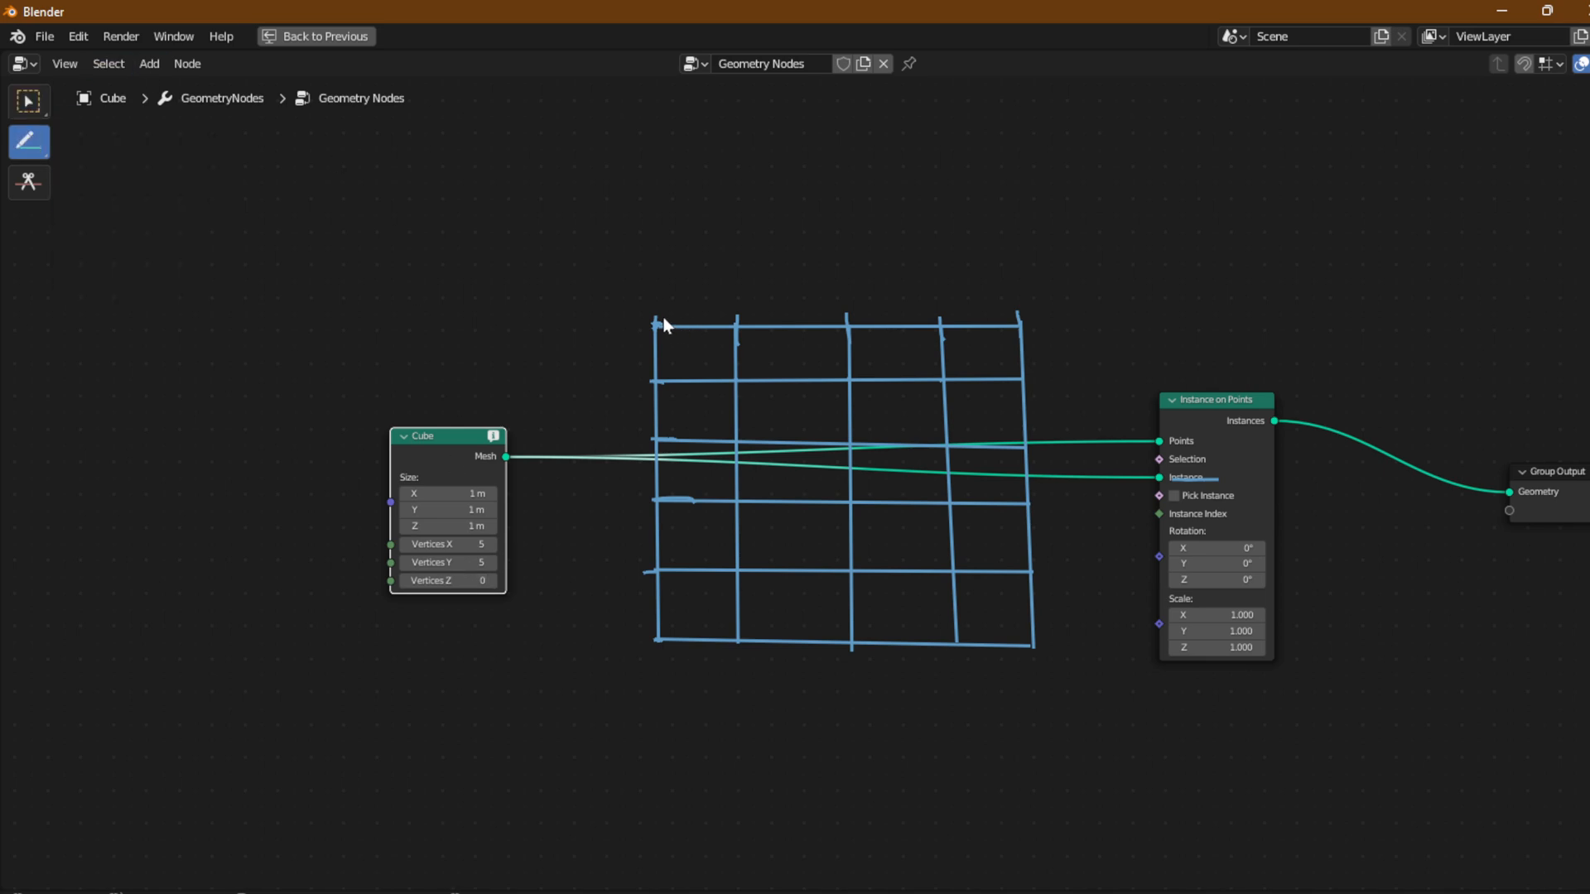
left_click_drag(656, 324, 378, 201)
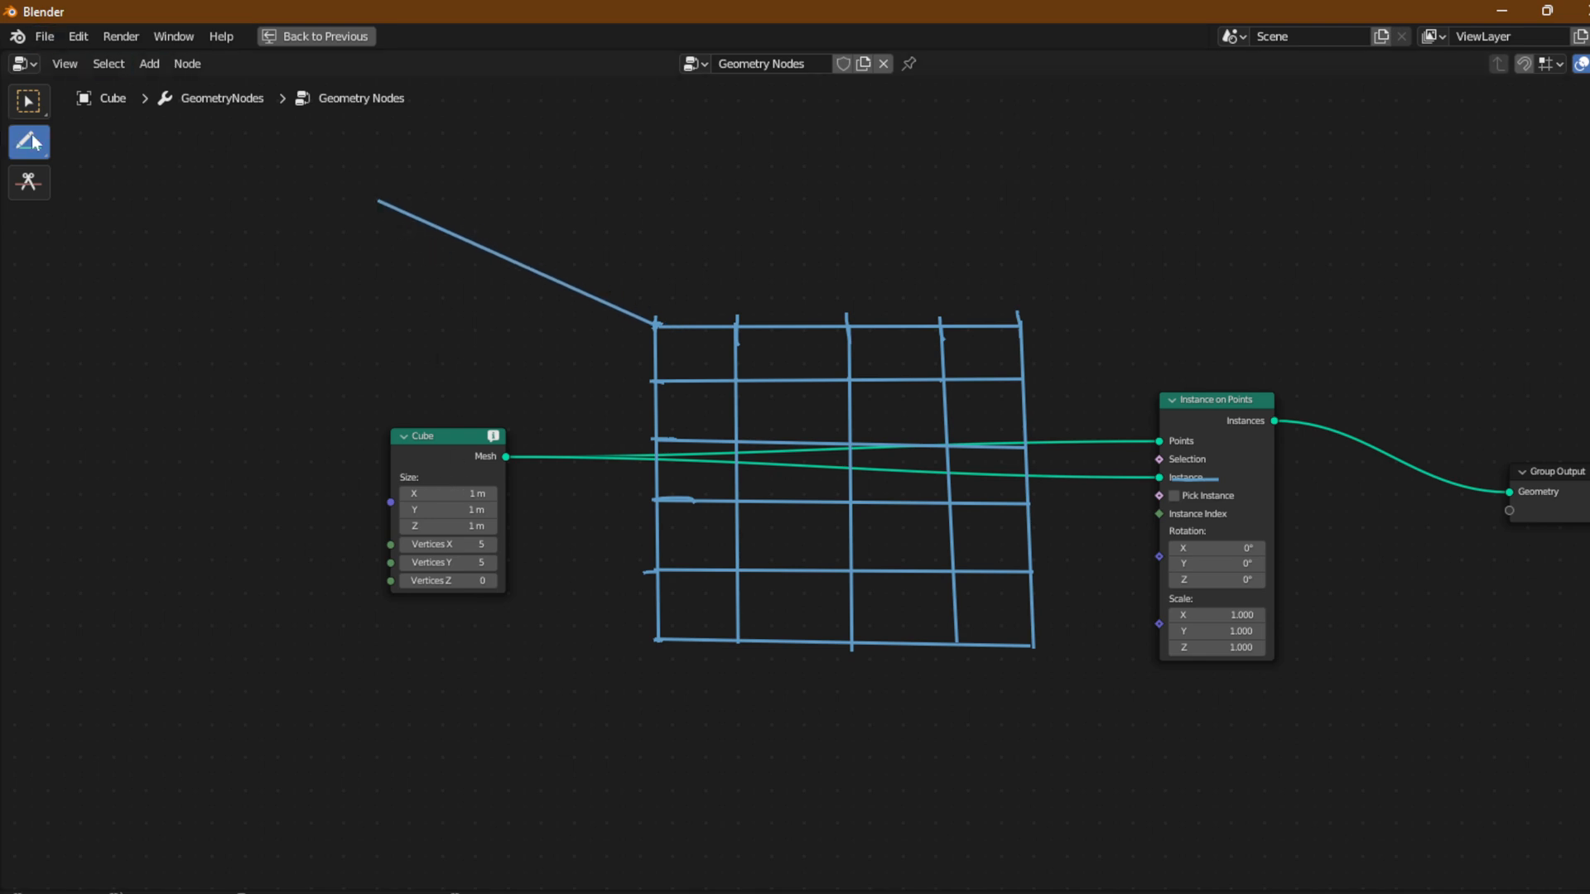
Add freehand arrowheads and the labels X, Y and Z to the horizontal, vertical and diagonal axes of the sketch.
left_click_drag(33, 142, 91, 149)
left_click_drag(1058, 282, 1132, 351)
left_click_drag(1116, 286, 1021, 339)
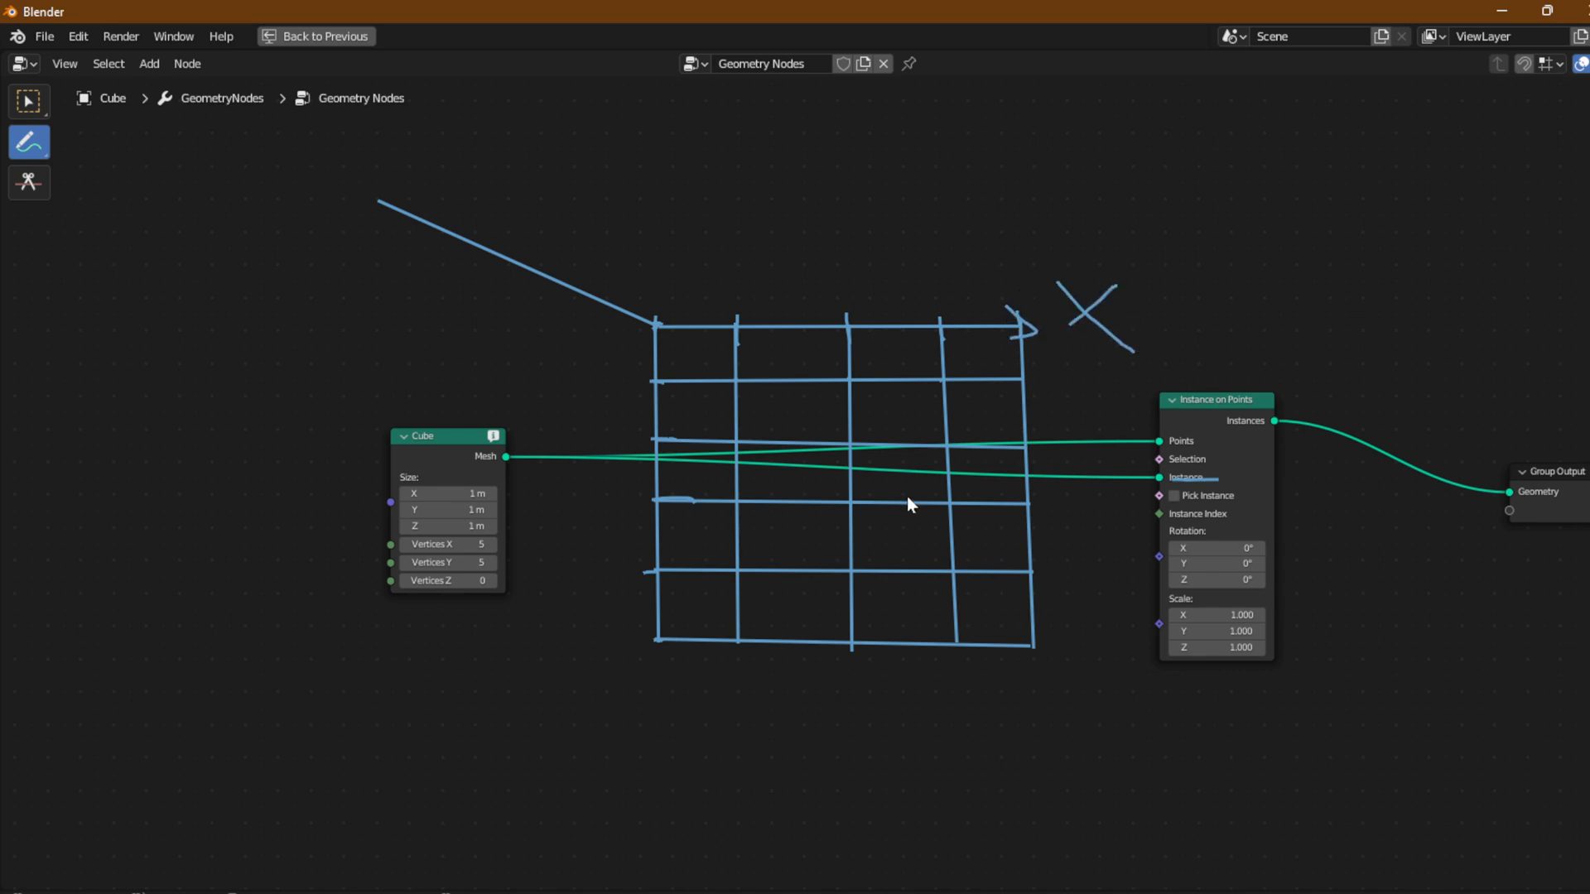
left_click(598, 616)
mouse_move(625, 605)
left_mouse_down()
mouse_move(580, 659)
mouse_move(611, 627)
mouse_move(674, 629)
left_mouse_up()
mouse_move(380, 201)
left_mouse_down()
mouse_move(396, 192)
mouse_move(382, 223)
left_mouse_up()
left_click_drag(412, 153, 472, 174)
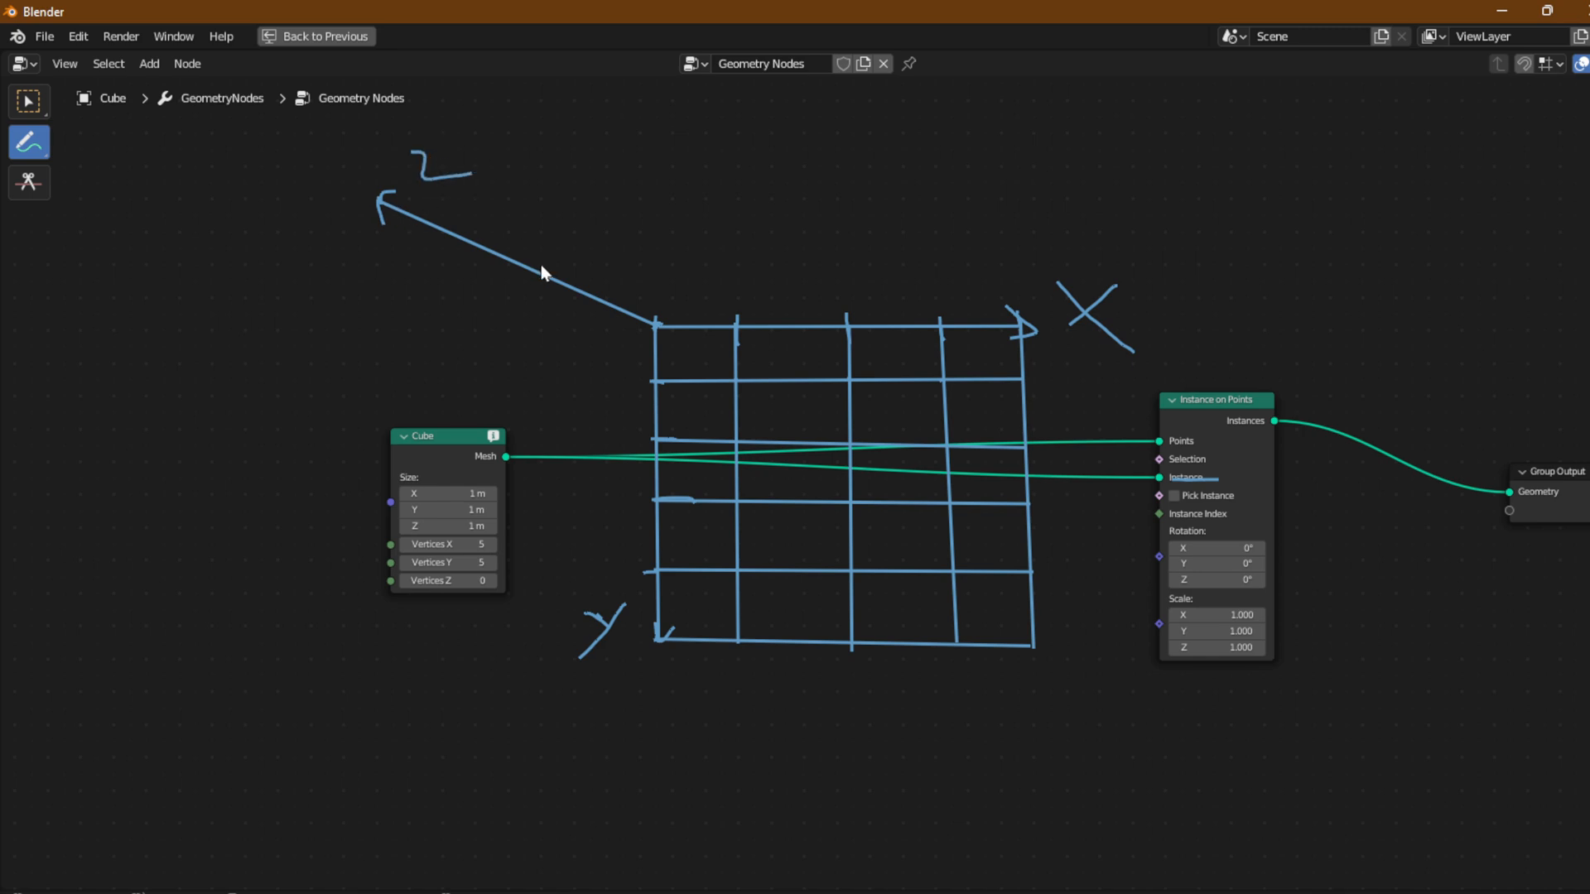
Set the Cube node's Vertices Z to 5 and mark the Z axis with four freehand ticks.
left_click(447, 580)
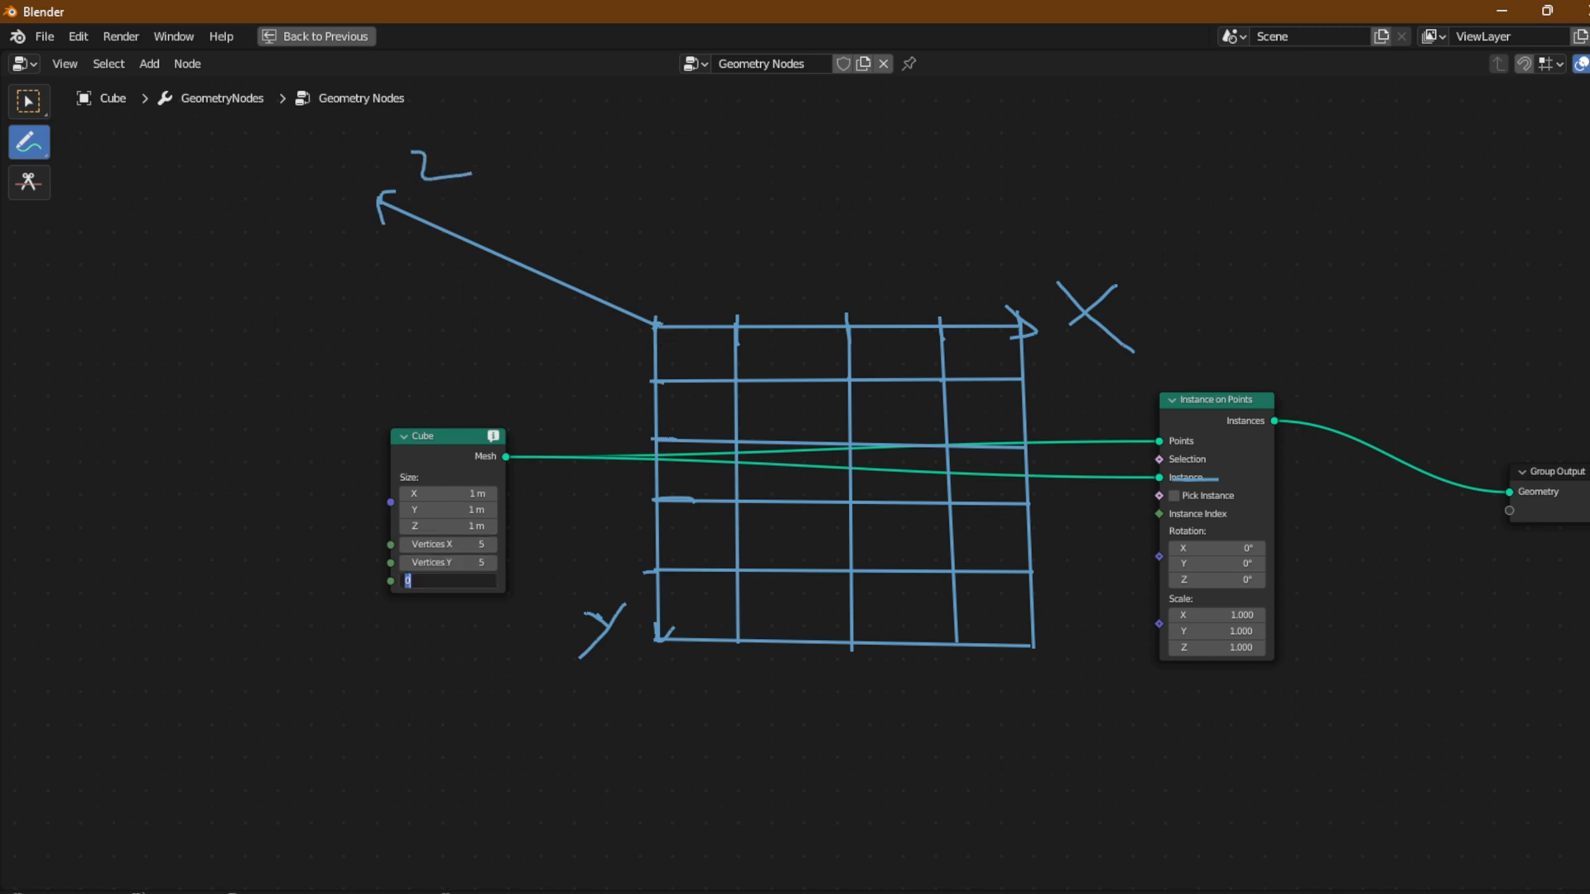
key("Return")
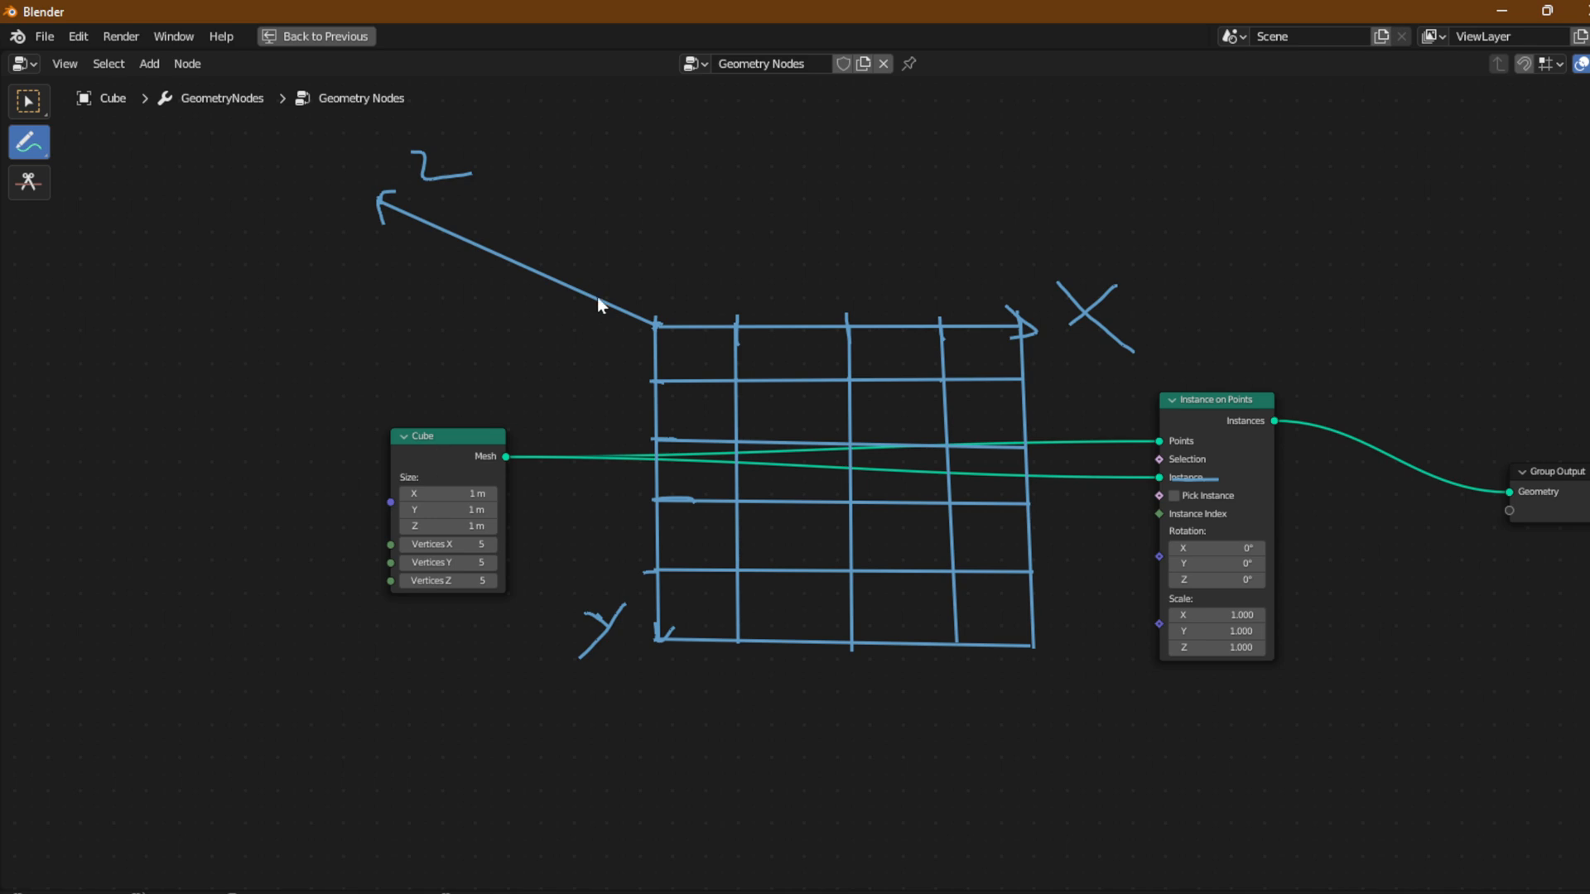
left_click_drag(557, 262, 524, 287)
Outline the sketched cube's top face with straight lines and add three lines across it from the Z axis ticks.
left_click_drag(29, 143, 57, 180)
mouse_move(379, 203)
left_mouse_down()
mouse_move(912, 175)
mouse_move(1026, 322)
left_mouse_up()
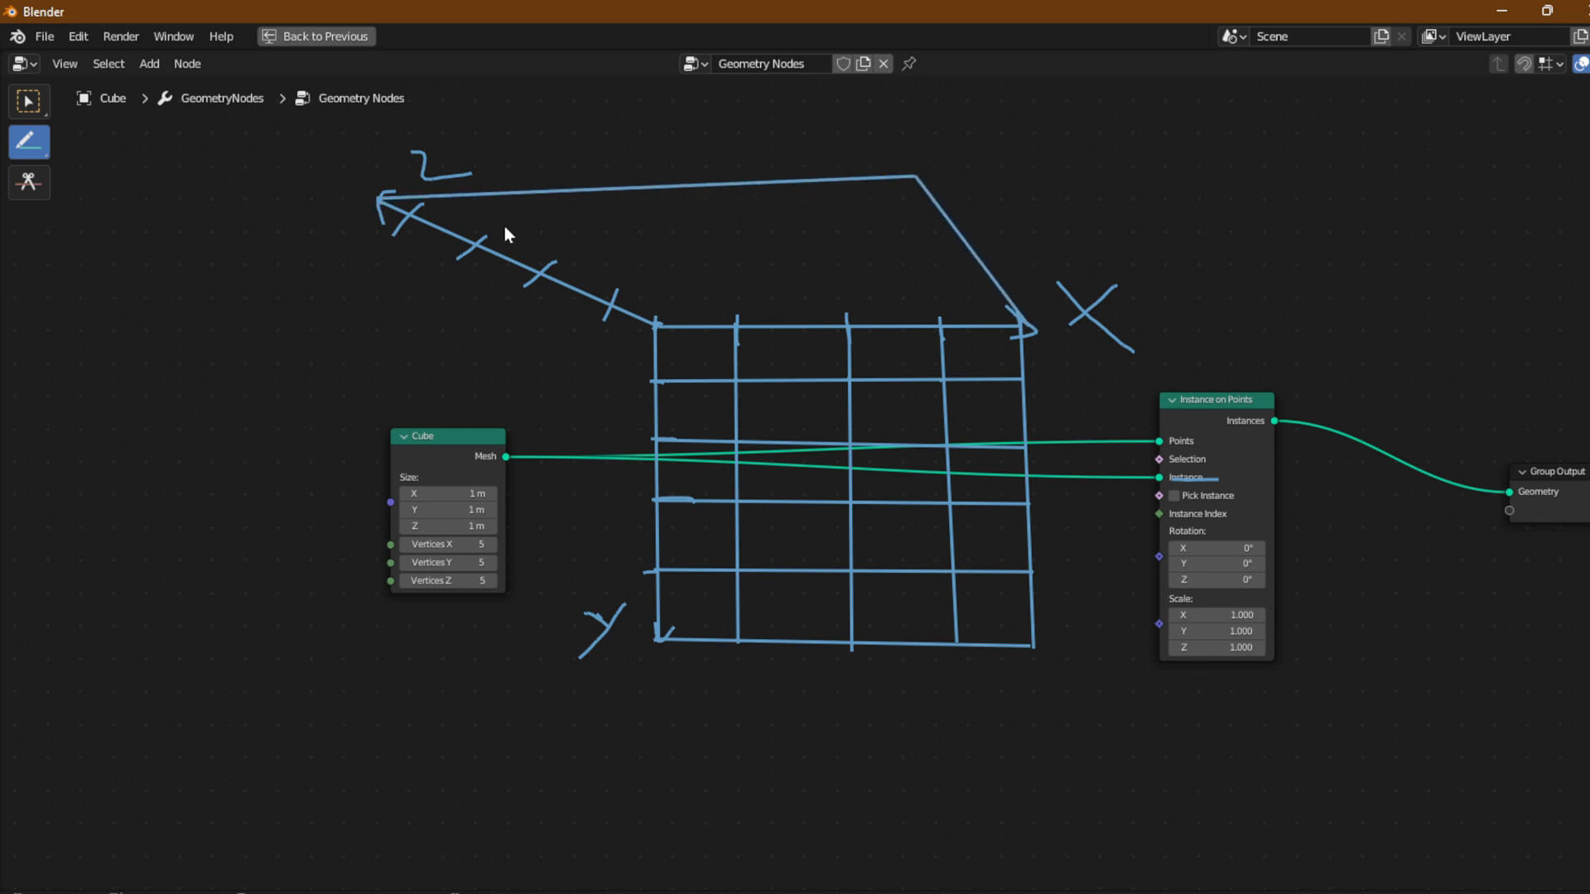
left_click_drag(480, 240, 933, 212)
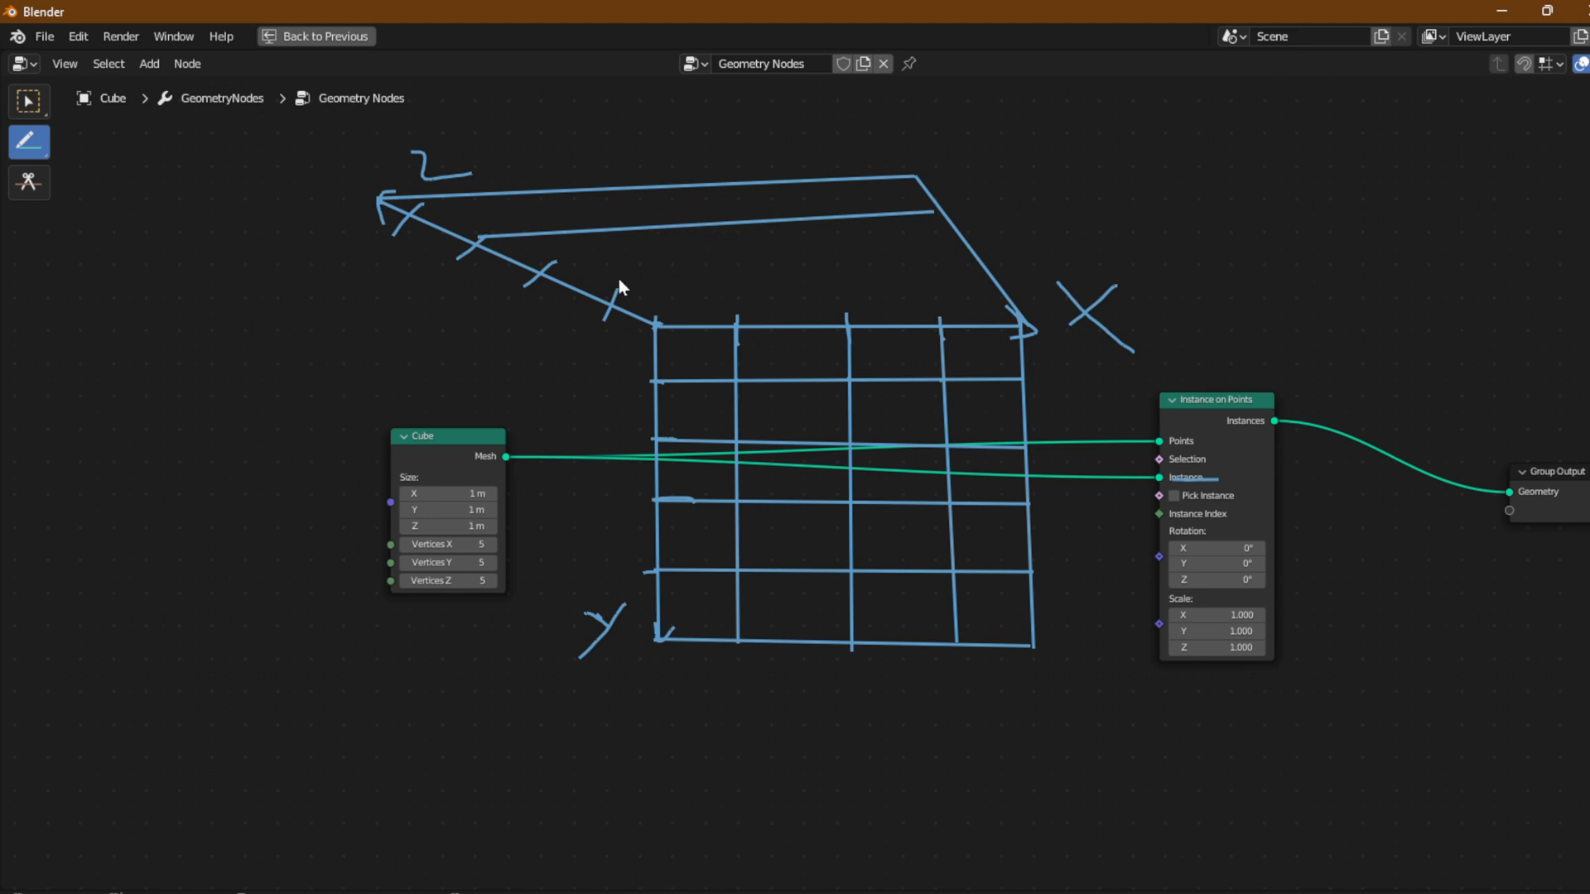
left_click_drag(539, 273, 960, 247)
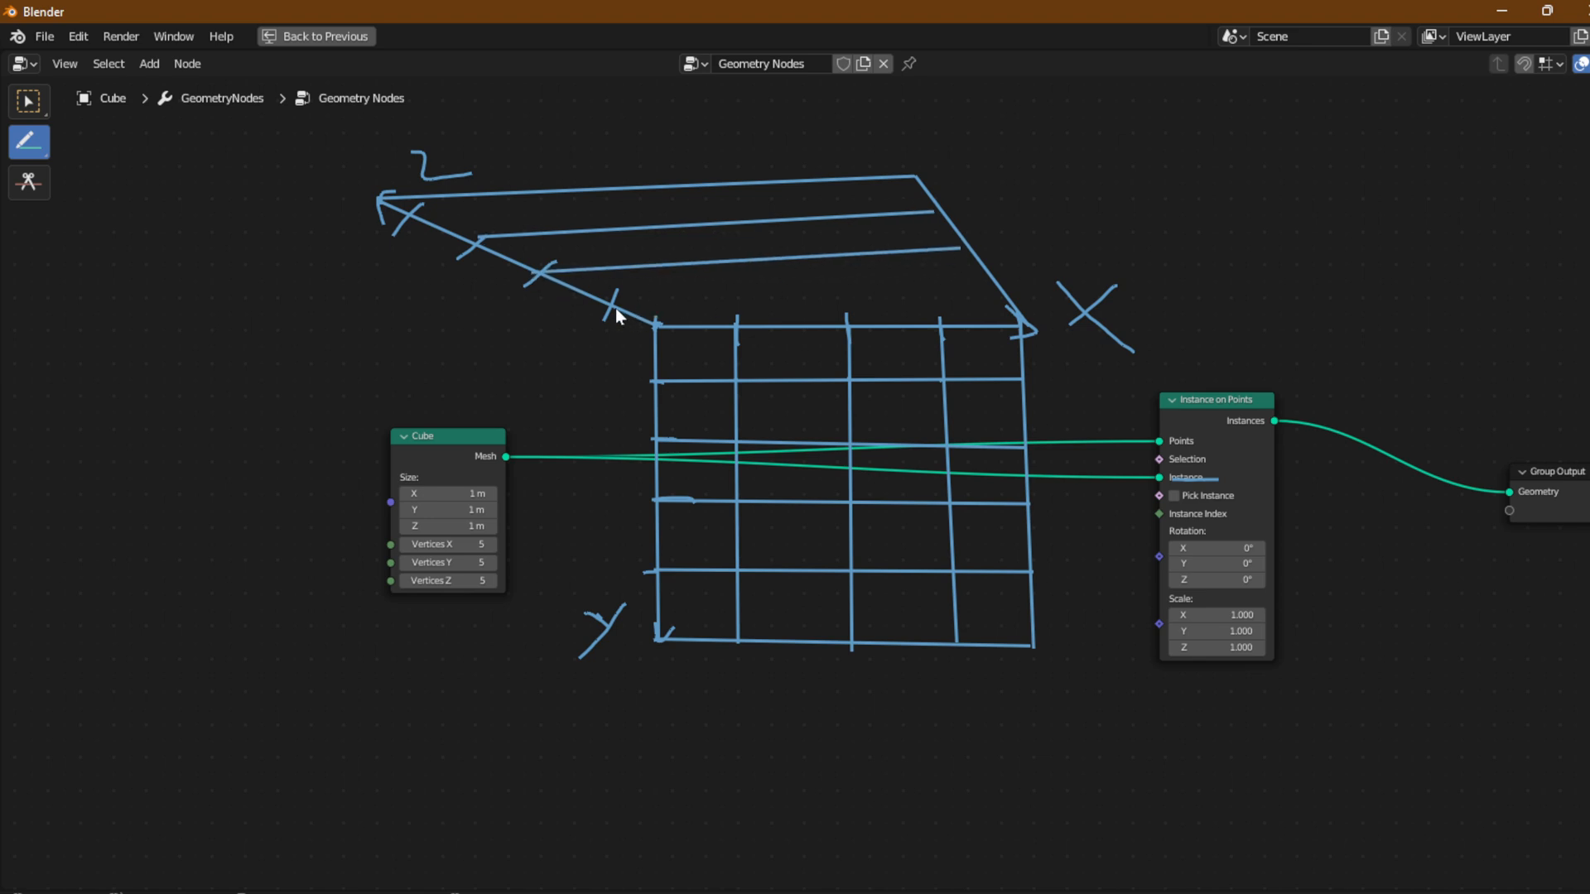
left_click_drag(617, 309, 985, 290)
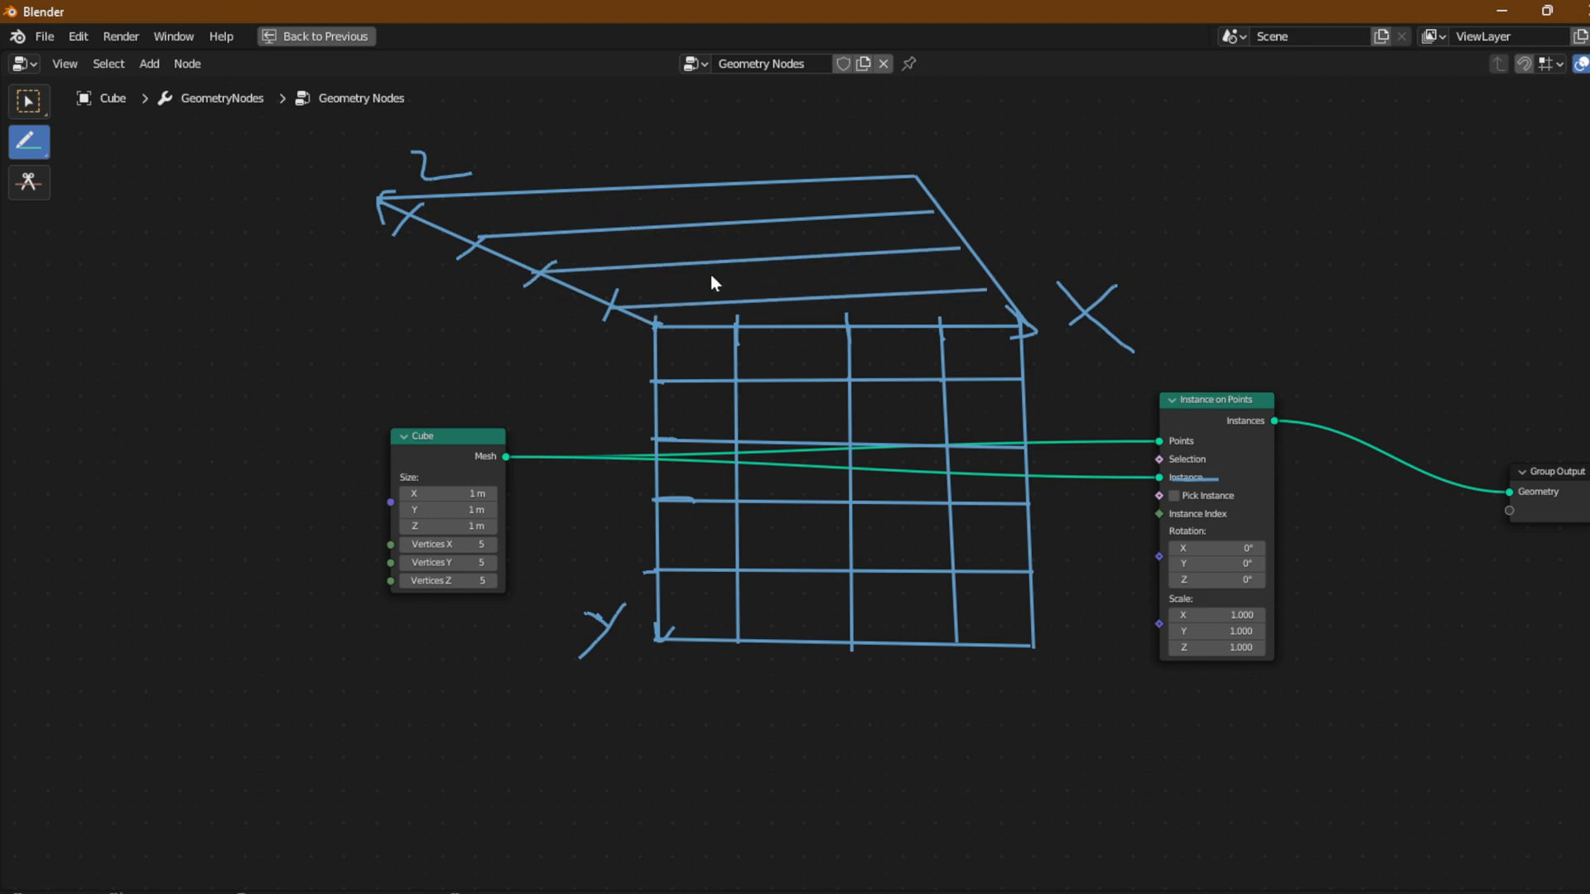
Complete the top face grid with three straight slanted lines from the front edge's inner ticks to the back edge.
left_click_drag(736, 322, 522, 195)
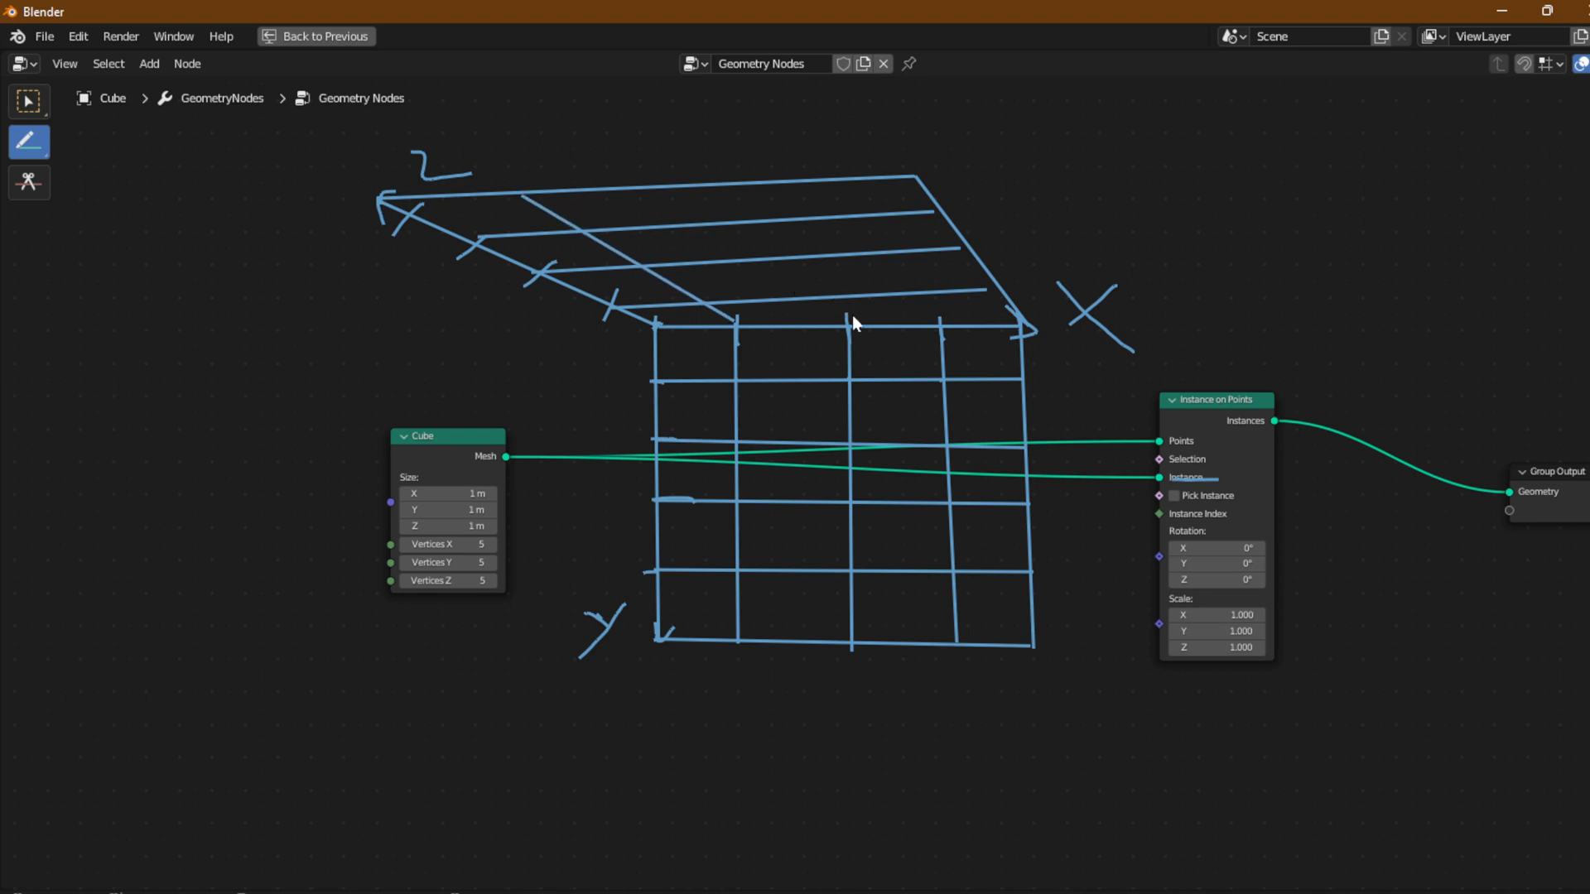
mouse_move(838, 323)
left_mouse_down()
mouse_move(694, 237)
mouse_move(710, 218)
left_mouse_up()
mouse_move(938, 325)
left_mouse_down()
mouse_move(809, 234)
mouse_move(787, 190)
mouse_move(814, 188)
left_mouse_up()
left_click_drag(711, 221, 660, 188)
Outline the sketched cube's left face and draw three straight, nearly vertical lines down from the Z axis ticks.
mouse_move(382, 203)
left_mouse_down()
mouse_move(377, 515)
mouse_move(411, 650)
mouse_move(436, 652)
mouse_move(413, 526)
mouse_move(394, 521)
mouse_move(663, 636)
left_mouse_up()
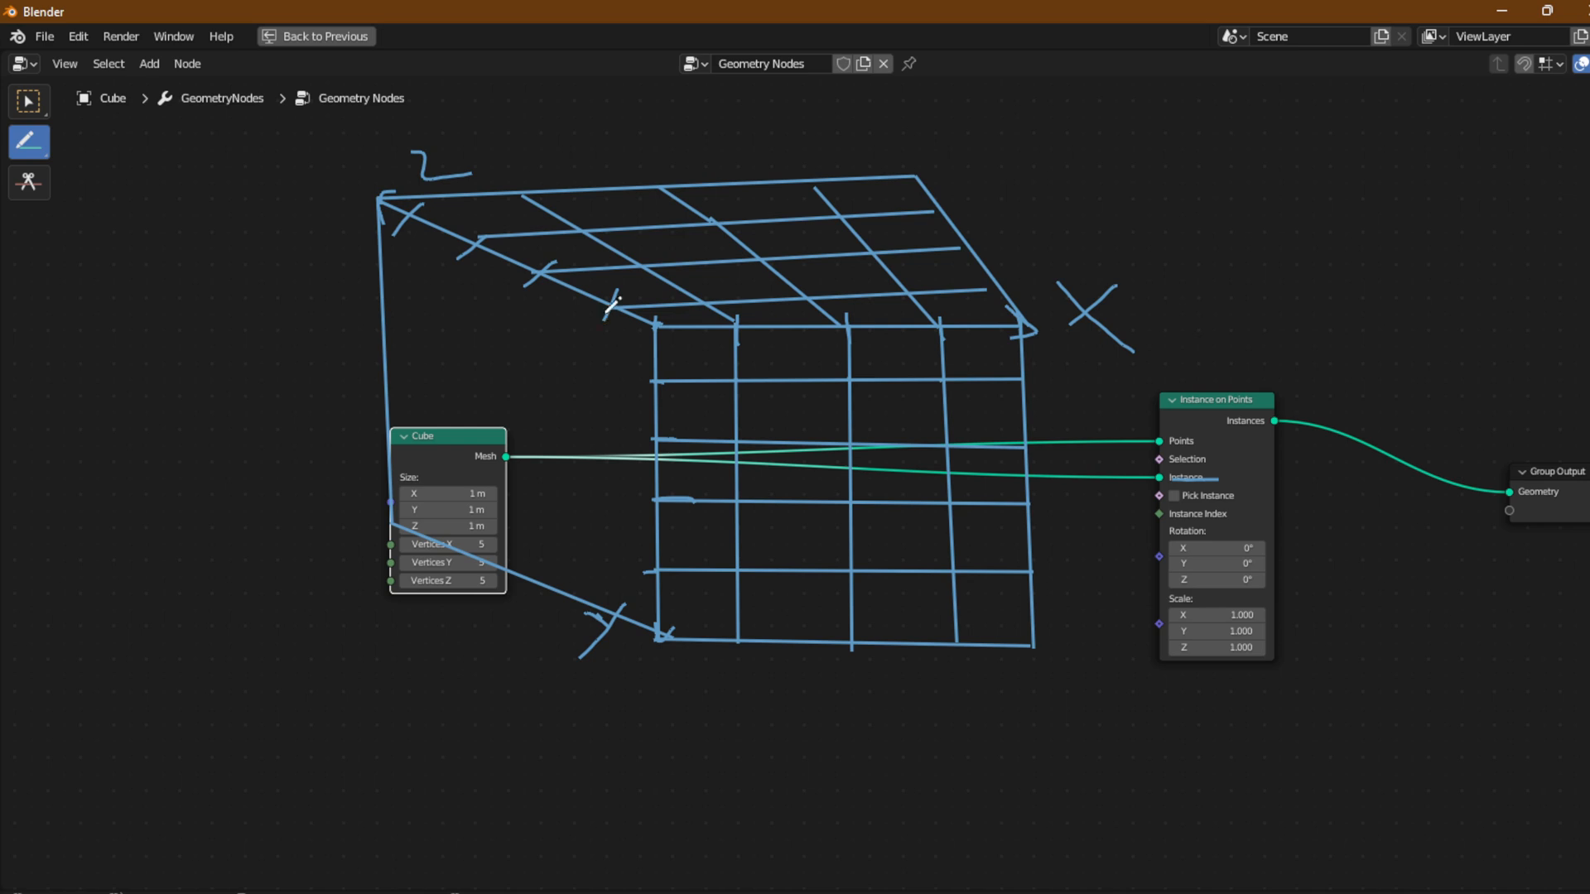
mouse_move(610, 308)
left_mouse_down()
mouse_move(568, 556)
mouse_move(607, 615)
left_mouse_up()
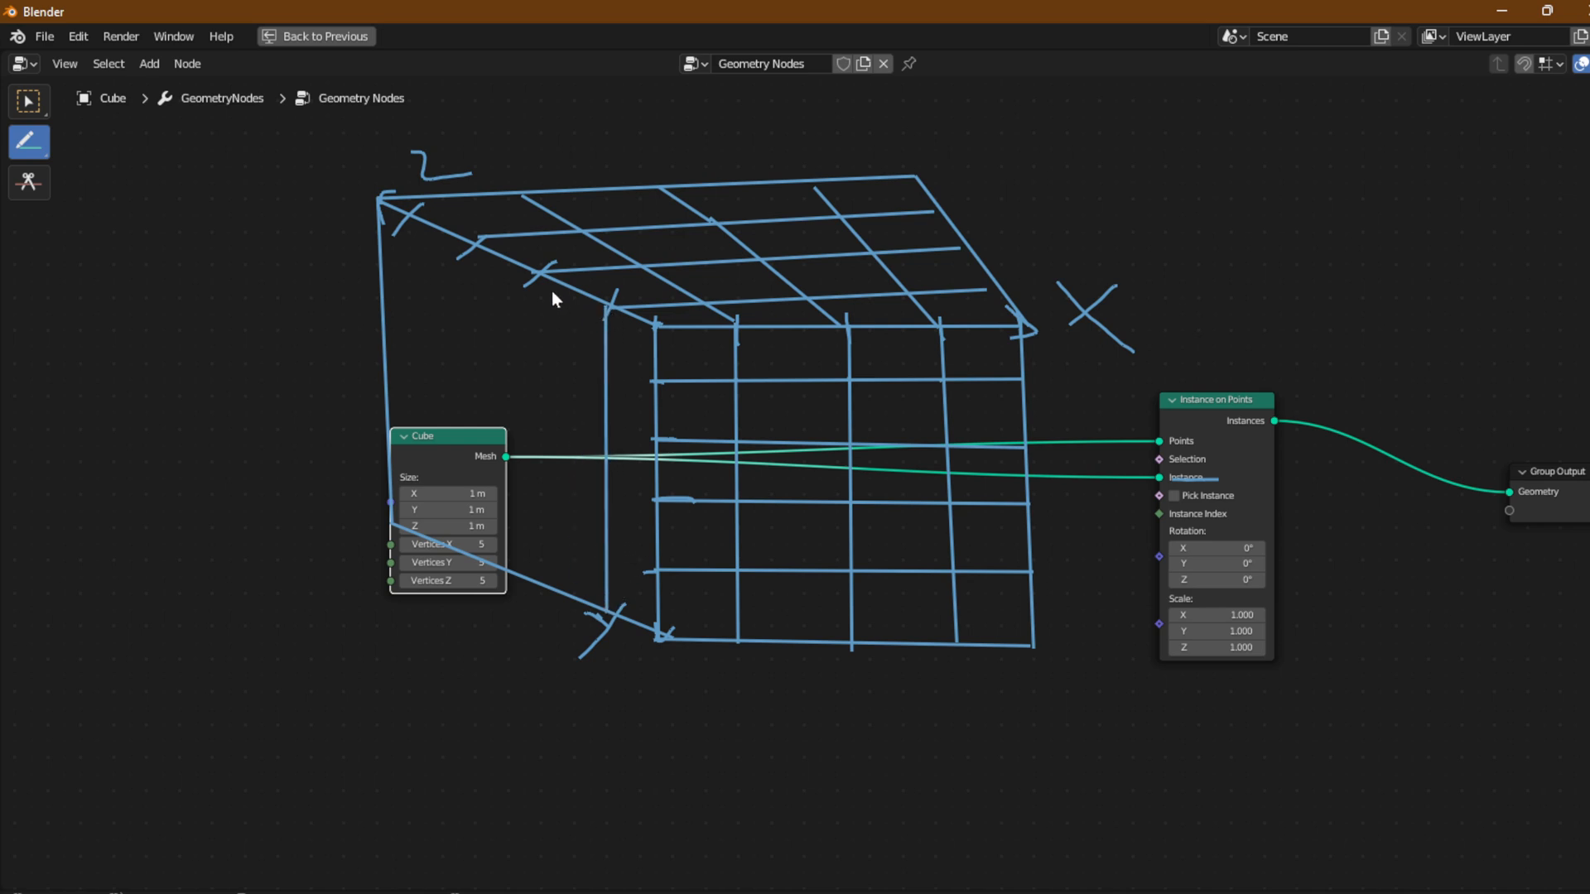
left_click_drag(532, 280, 507, 579)
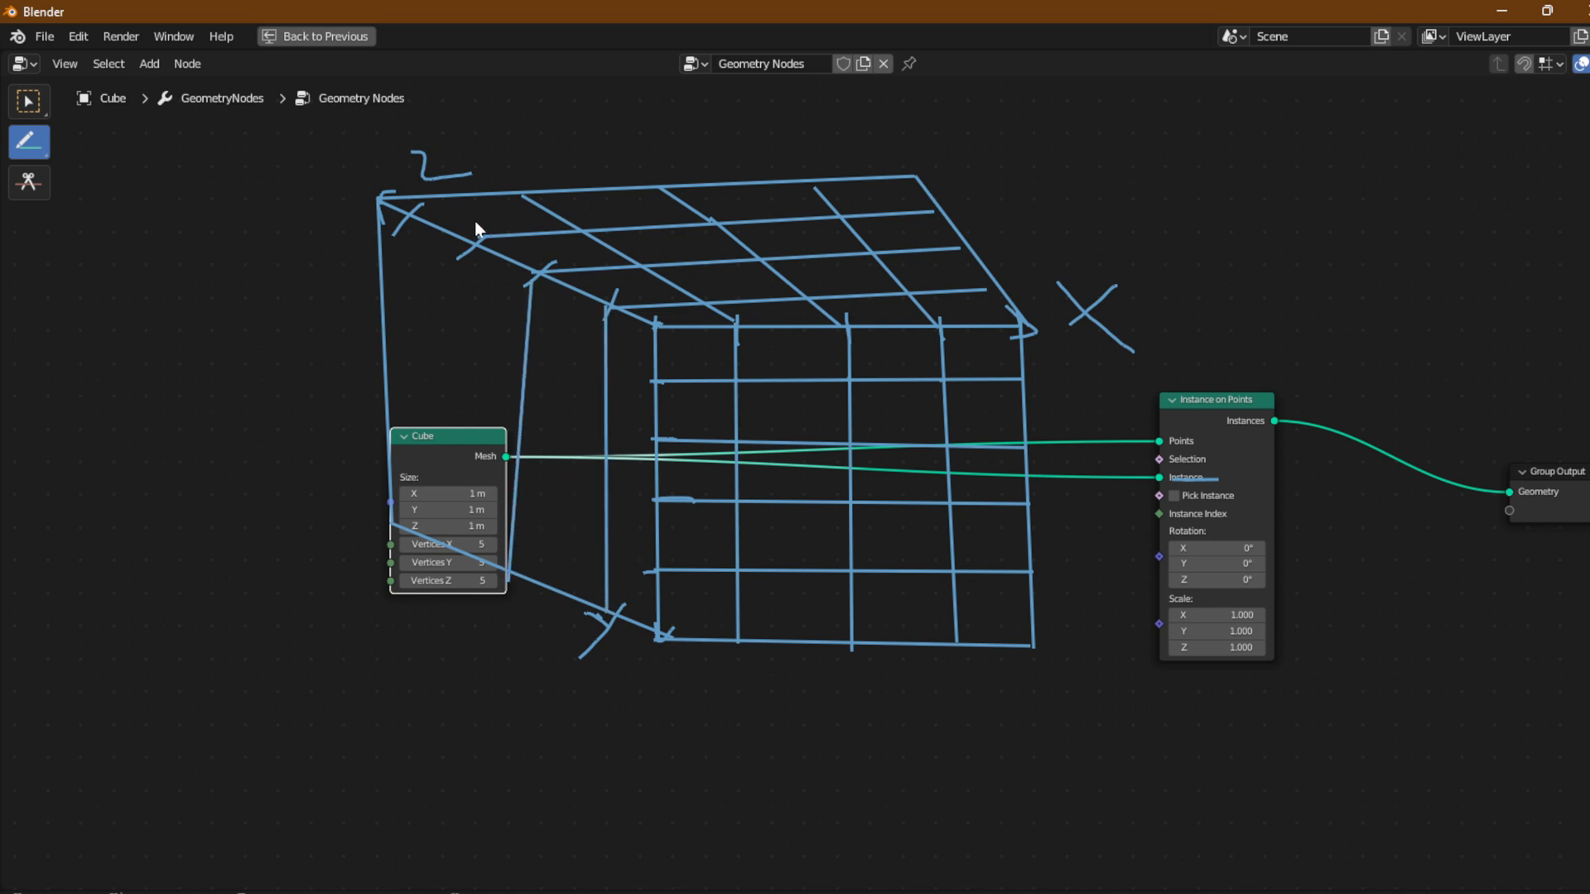
left_click_drag(474, 220, 458, 548)
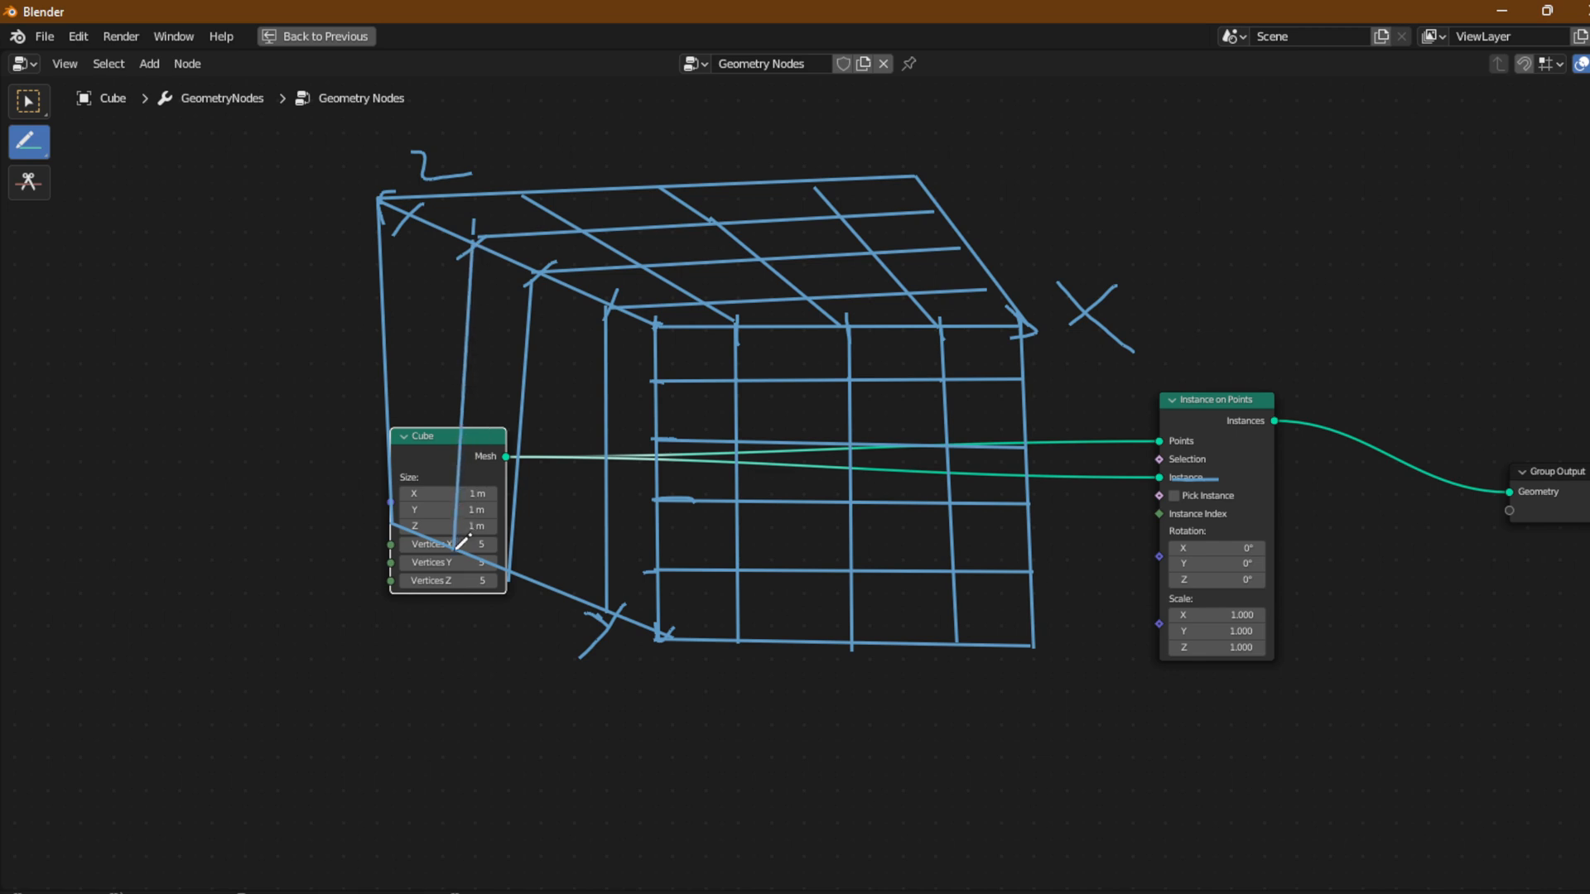
Complete the left face grid with four slanted lines running back from the front grid's horizontal lines.
left_click_drag(650, 378, 389, 301)
left_click_drag(647, 431, 447, 391)
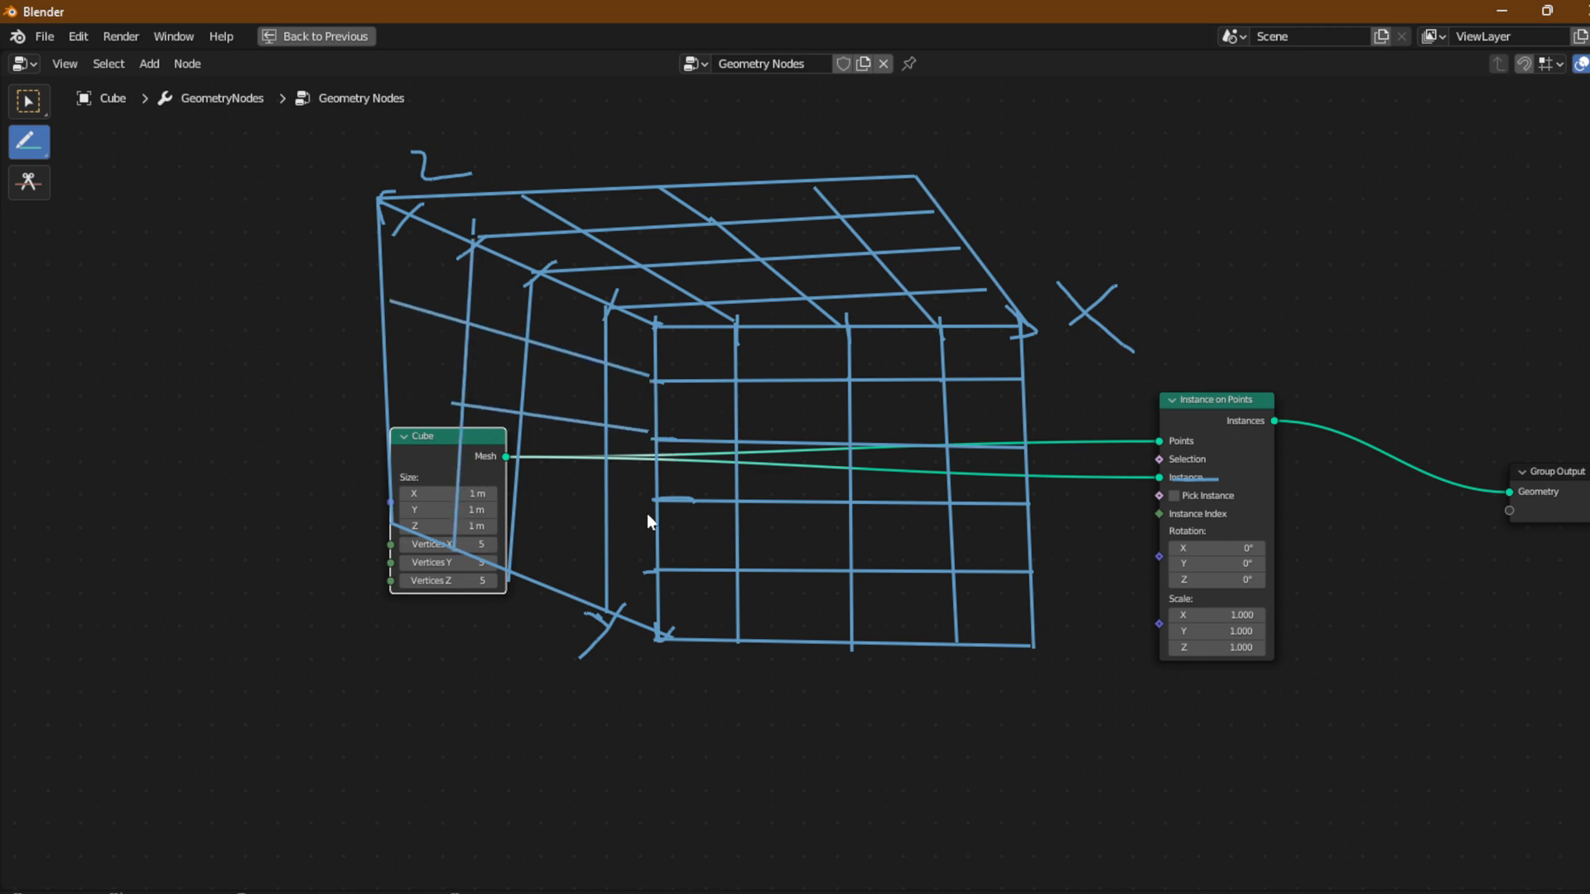
left_click_drag(655, 497, 390, 439)
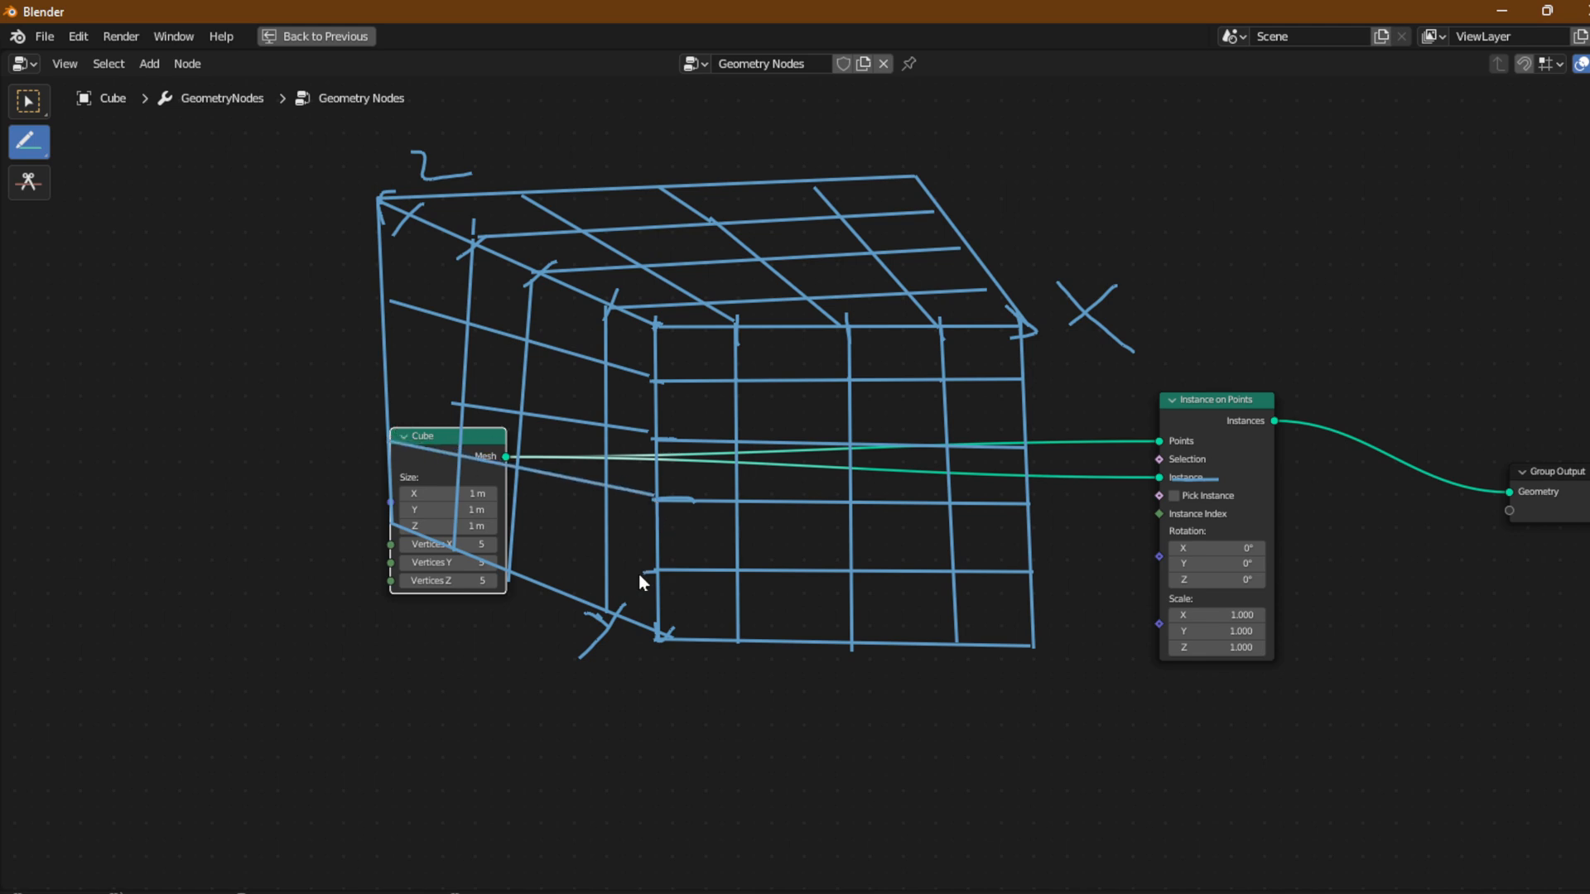
left_click_drag(656, 569, 375, 485)
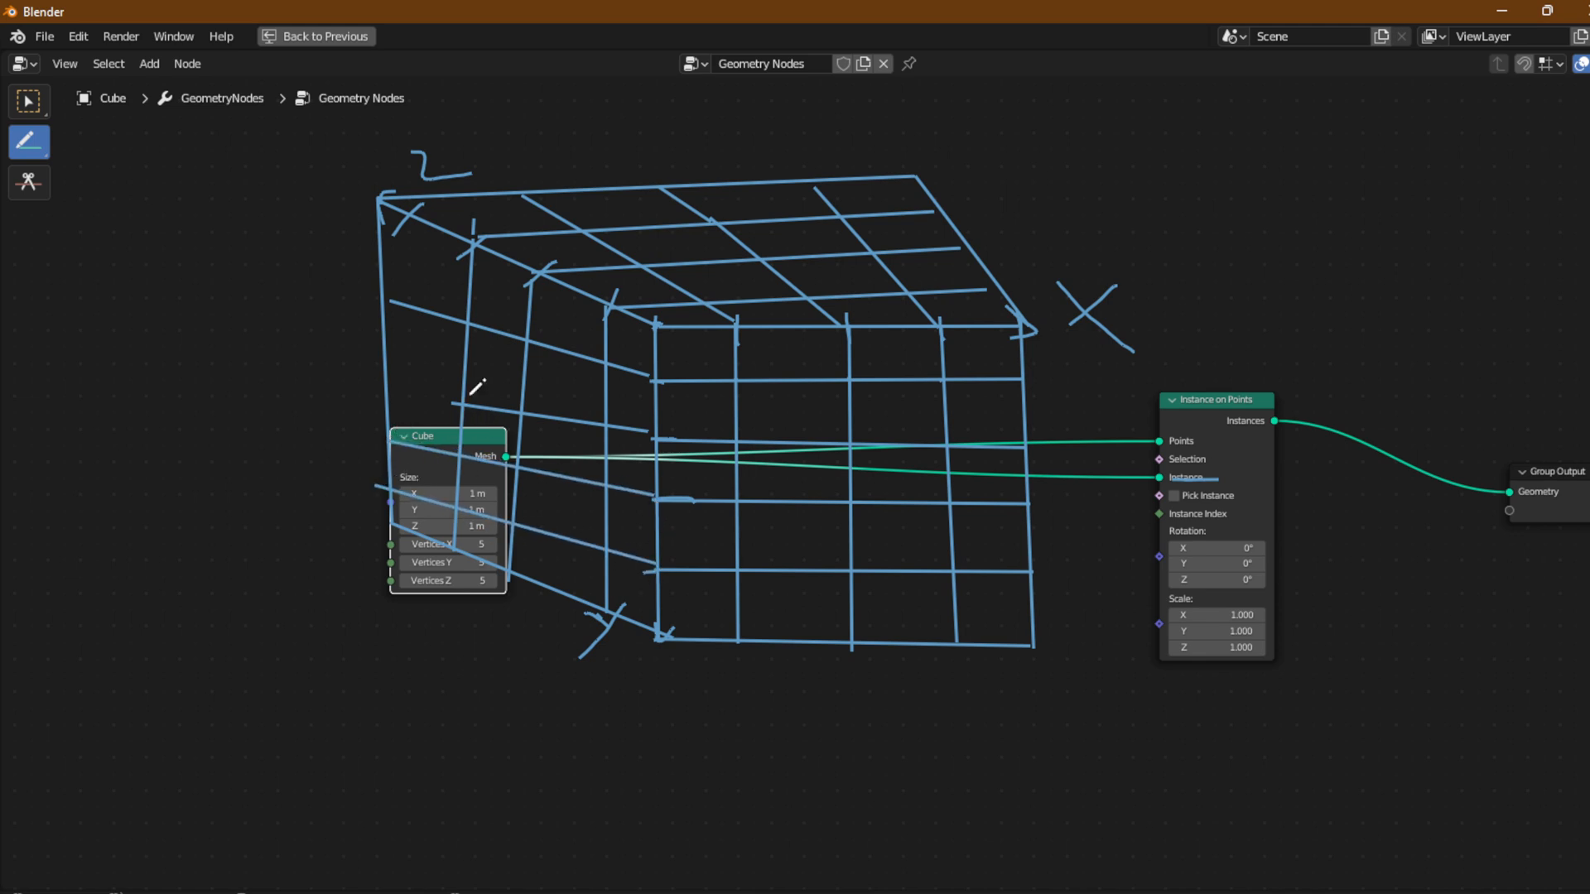
left_click_drag(482, 401, 385, 386)
Annotate the cube's bottom face with a straight back edge and four diagonal lines running from it toward the front edge.
scroll(632, 291, "down", 2)
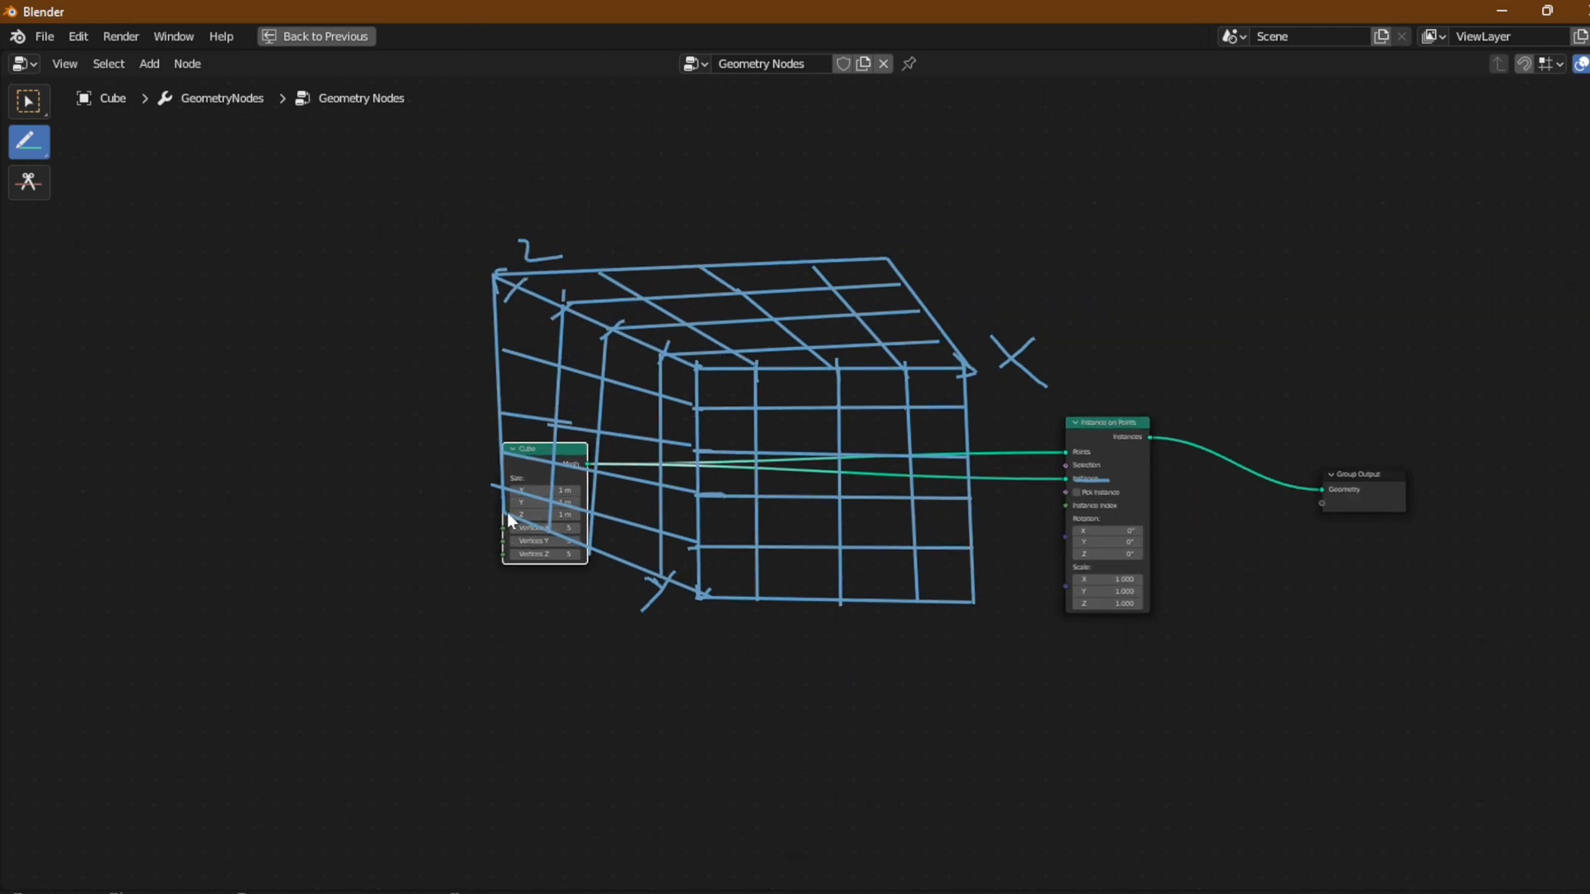
left_click_drag(507, 514, 984, 504)
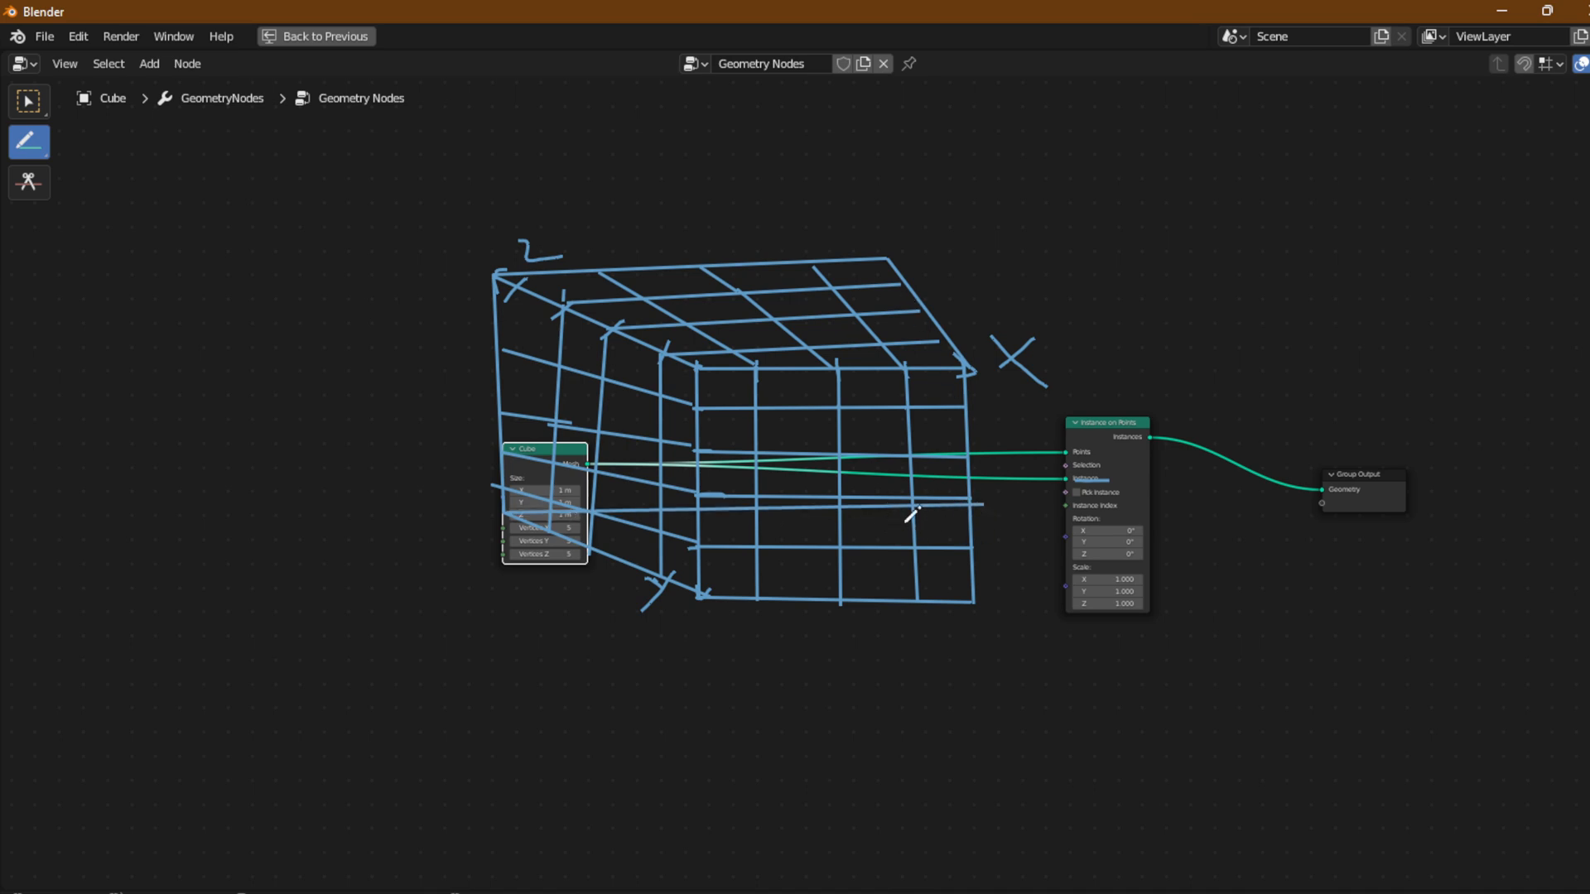
left_click_drag(884, 500, 986, 609)
left_click_drag(831, 509, 921, 597)
left_click_drag(743, 508, 848, 588)
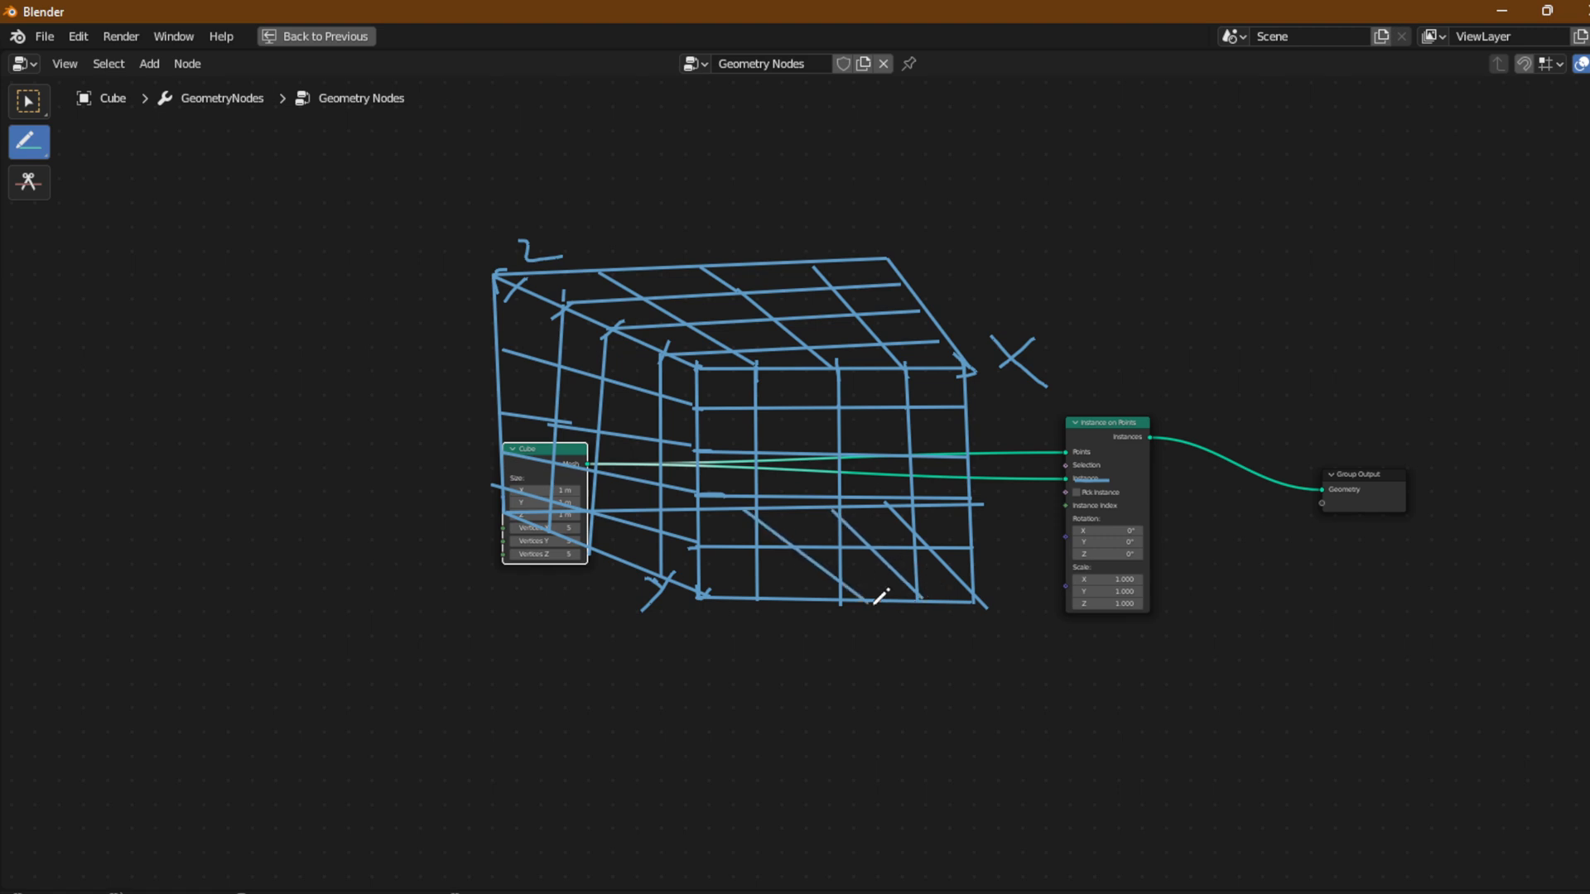
left_click_drag(629, 502, 836, 562)
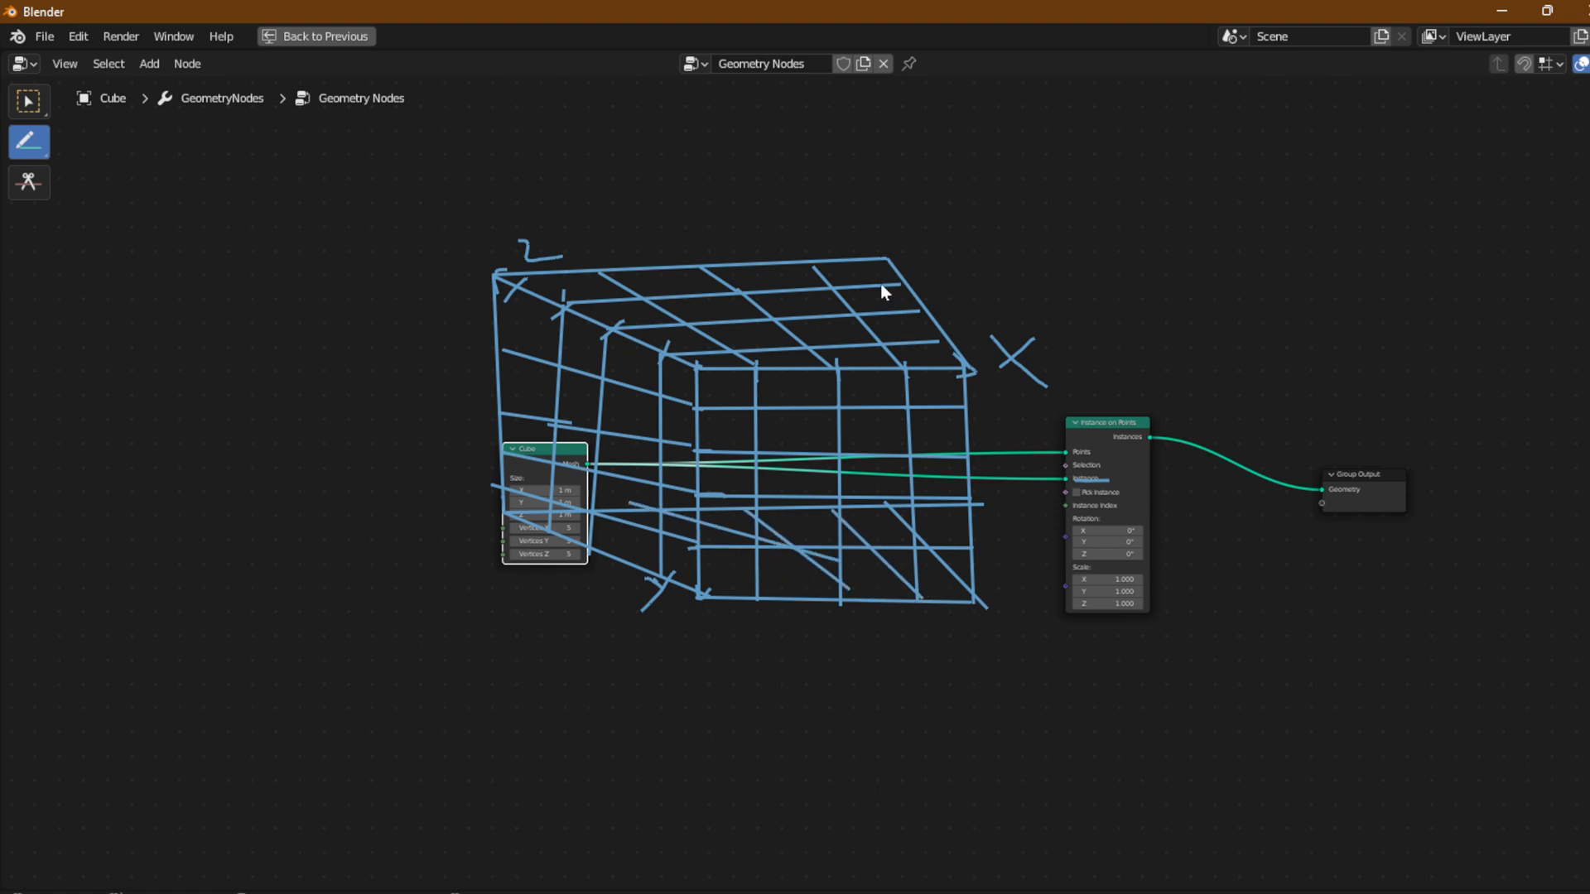
Draw five straight, roughly vertical annotation lines down from the top face to suggest the cube's hidden rear and side grids.
left_click_drag(882, 292, 883, 490)
left_click_drag(806, 263, 829, 527)
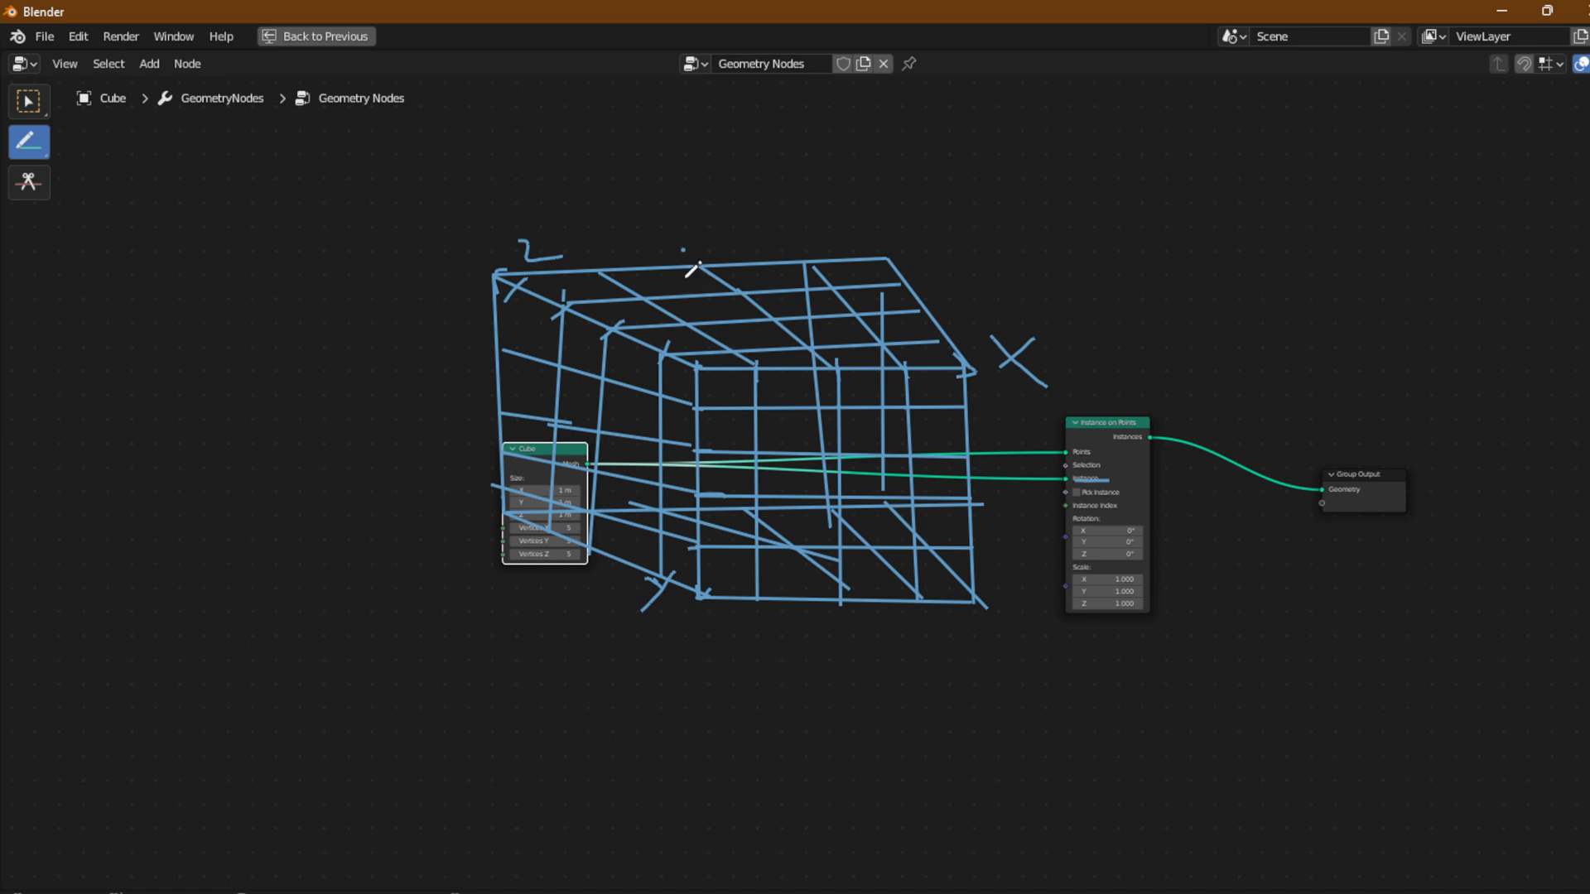
left_click_drag(684, 249, 694, 452)
left_click_drag(623, 277, 693, 458)
left_click_drag(938, 337, 930, 532)
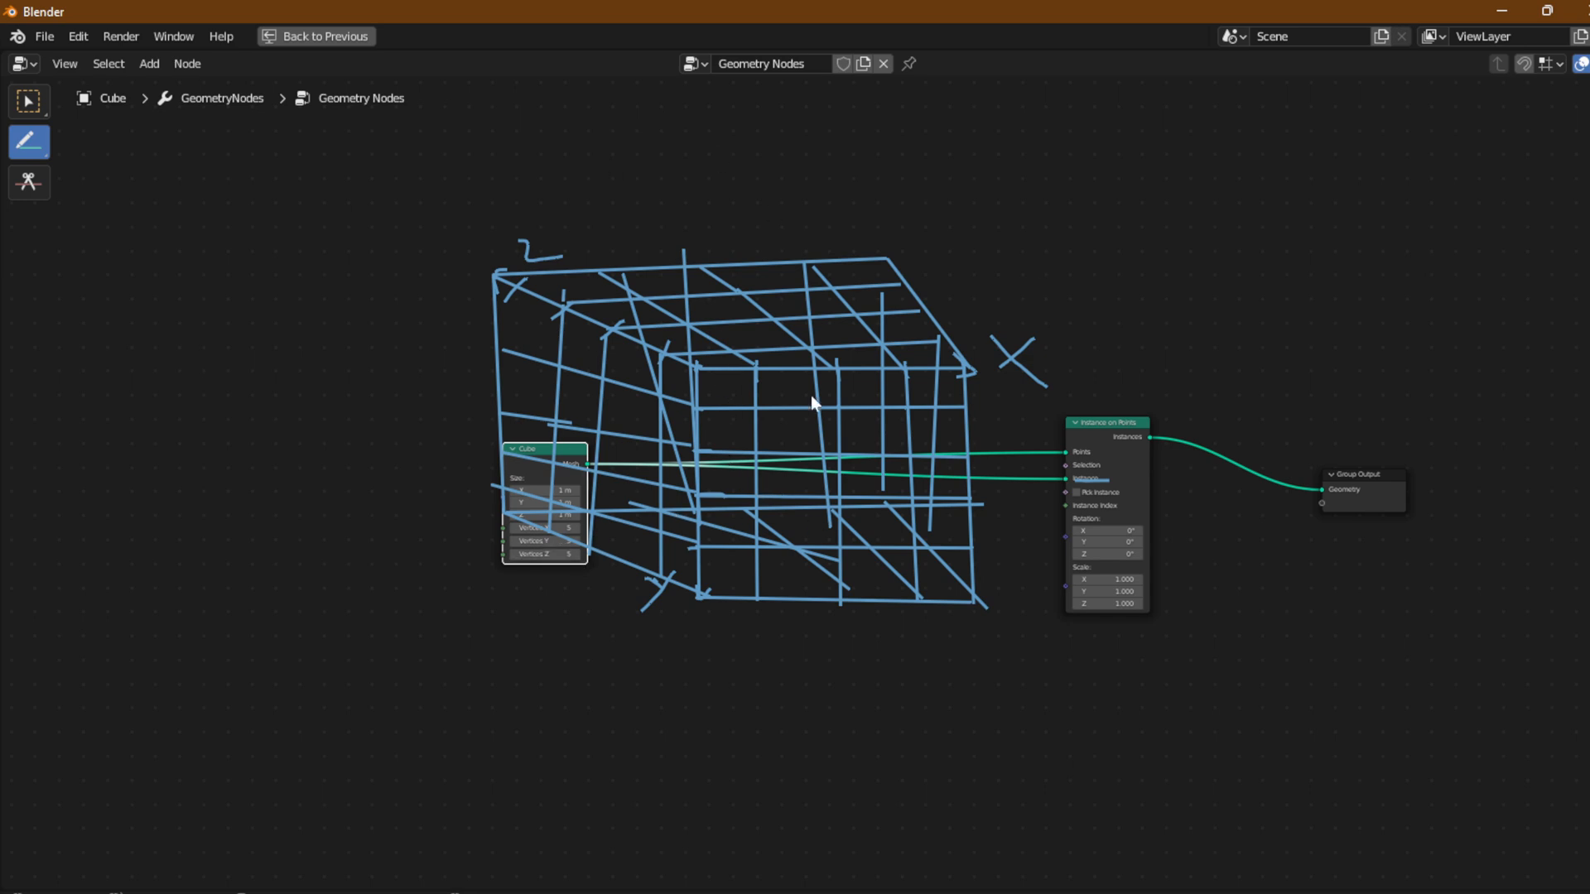
Restore the full workspace layout and orbit the 3D view slightly to inspect the instanced cube beside the regular one.
key("ctrl+space")
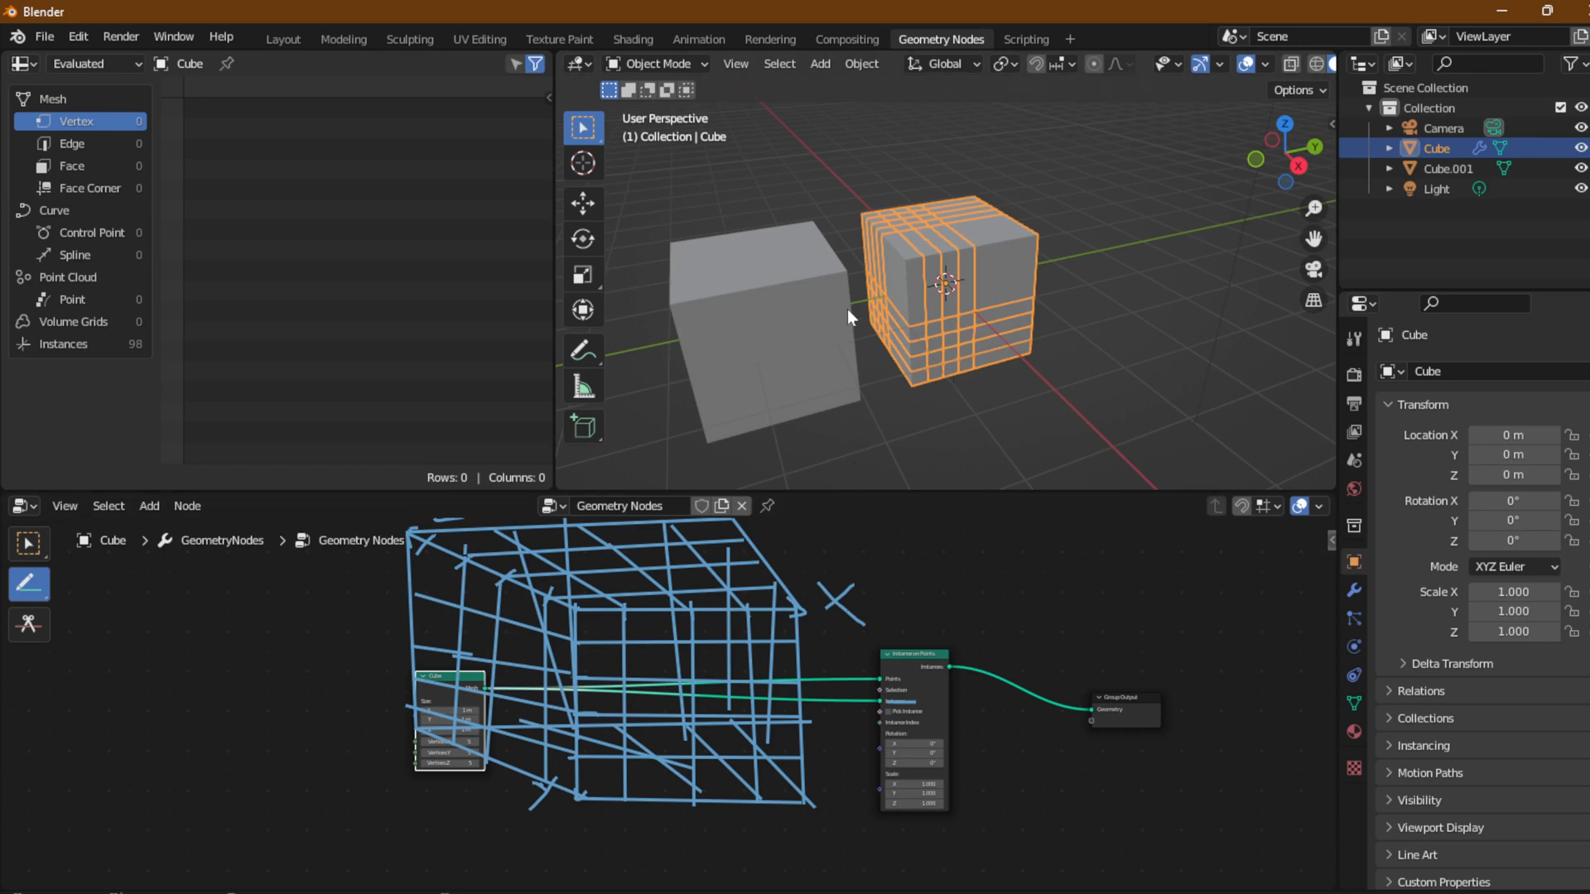
middle_click_drag(1010, 285, 981, 283)
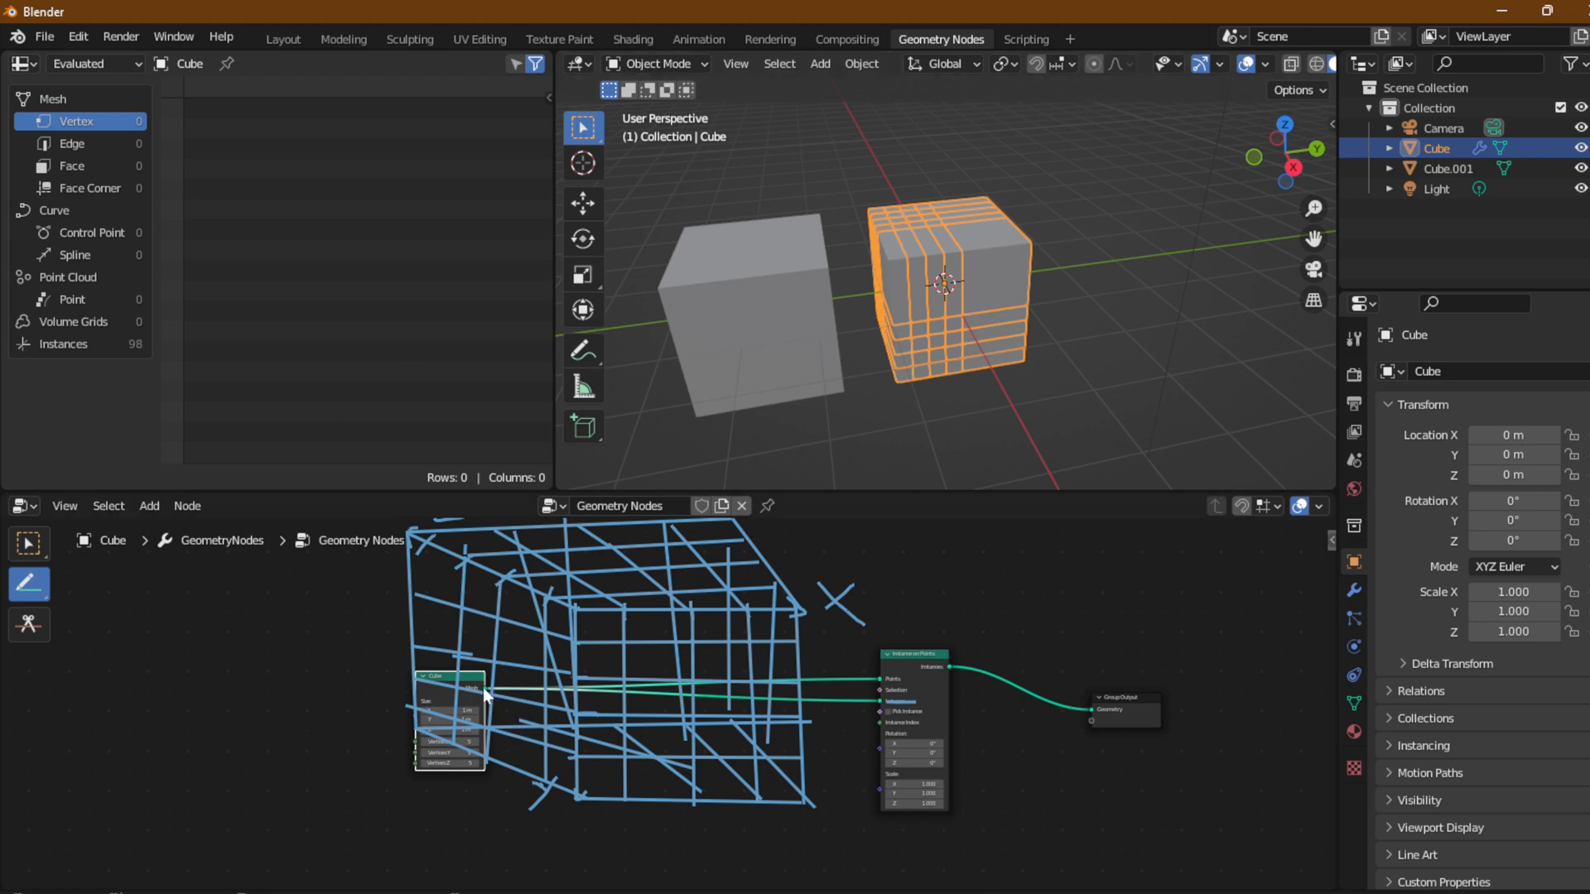
Leave annotation mode and spread the Cube, Instance on Points and Group Output nodes apart on either side of the sketched cube.
scroll(460, 692, "up", 2)
scroll(461, 693, "down", 4)
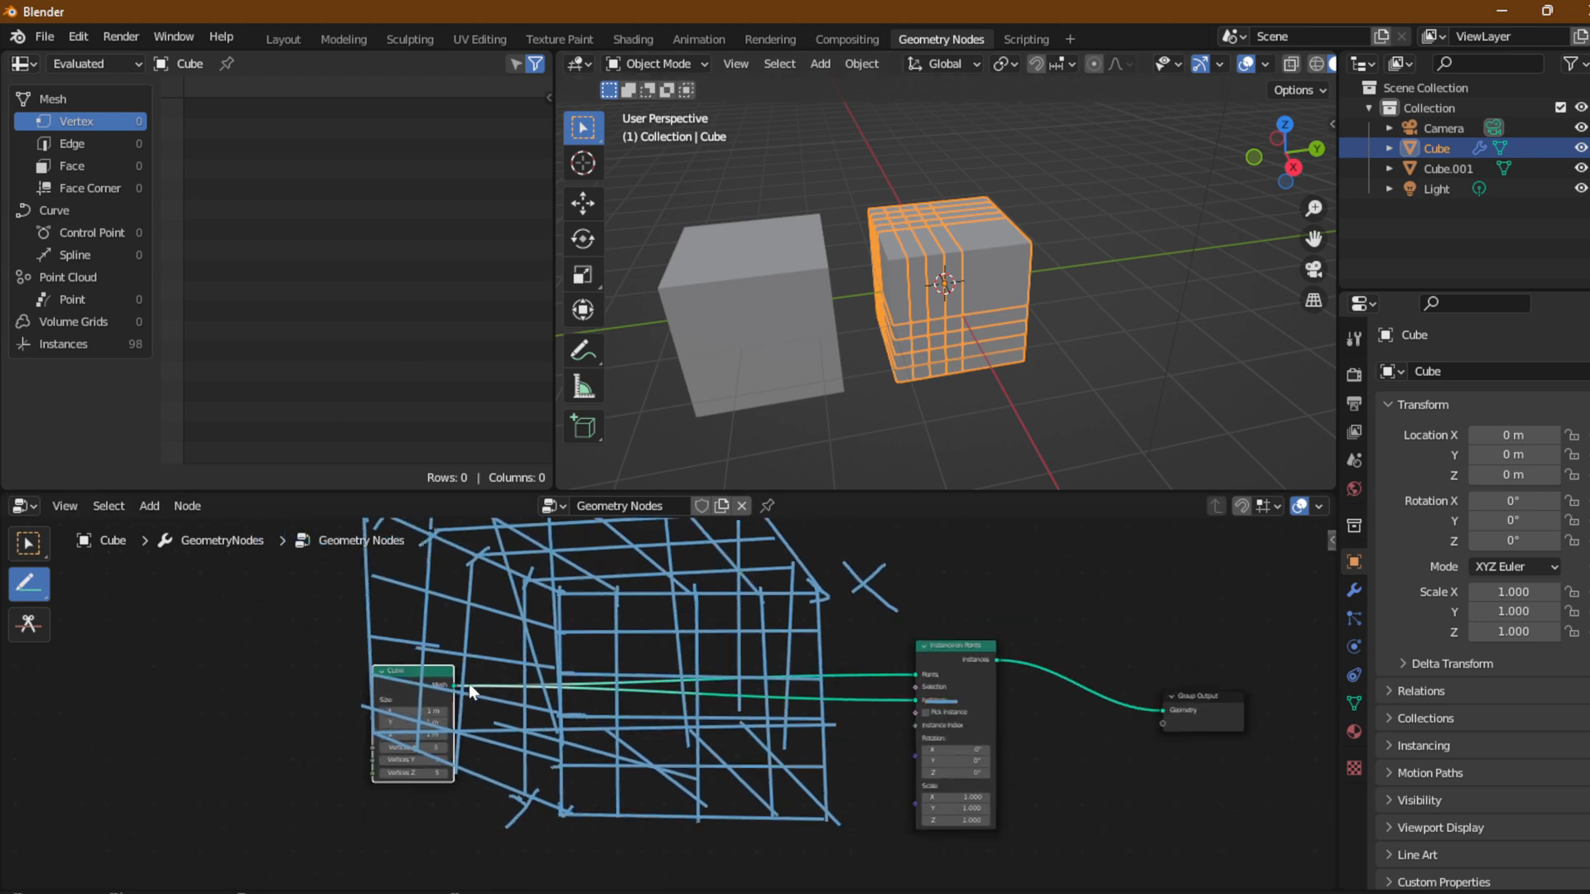
left_click(42, 540)
left_click_drag(437, 675, 203, 673)
left_click_drag(884, 674, 948, 673)
left_click_drag(1080, 698, 1193, 698)
left_click_drag(223, 674, 231, 659)
Duplicate the Cube node below the original and set the copy's X, Y and Z size to 0.1 m.
key("shift+d")
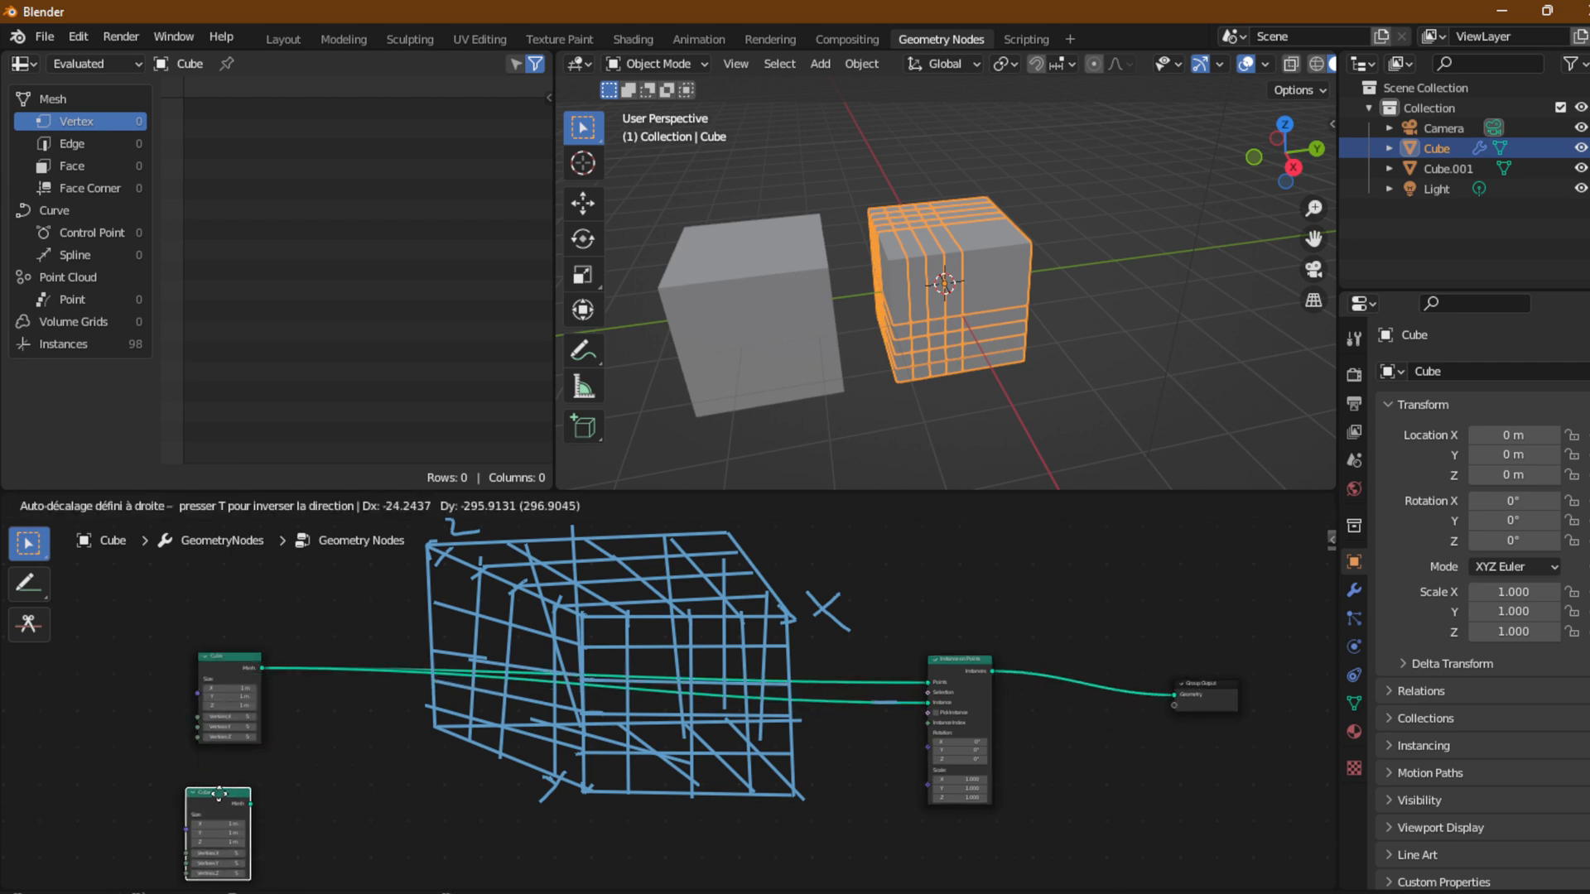
left_click(230, 762)
scroll(249, 771, "up", 8)
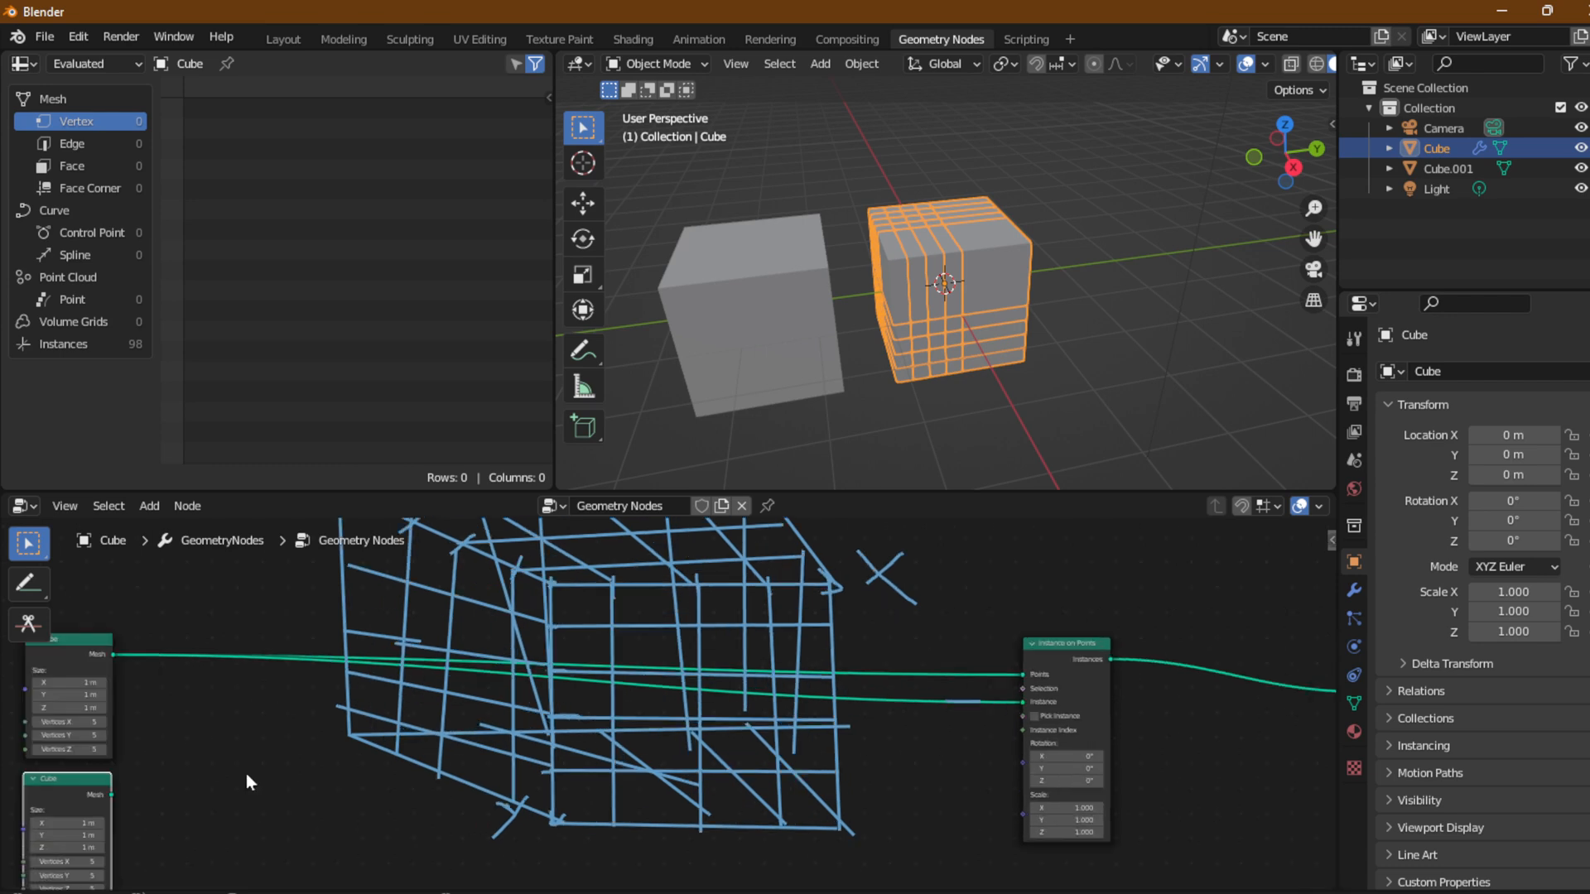
middle_click_drag(260, 777, 813, 689)
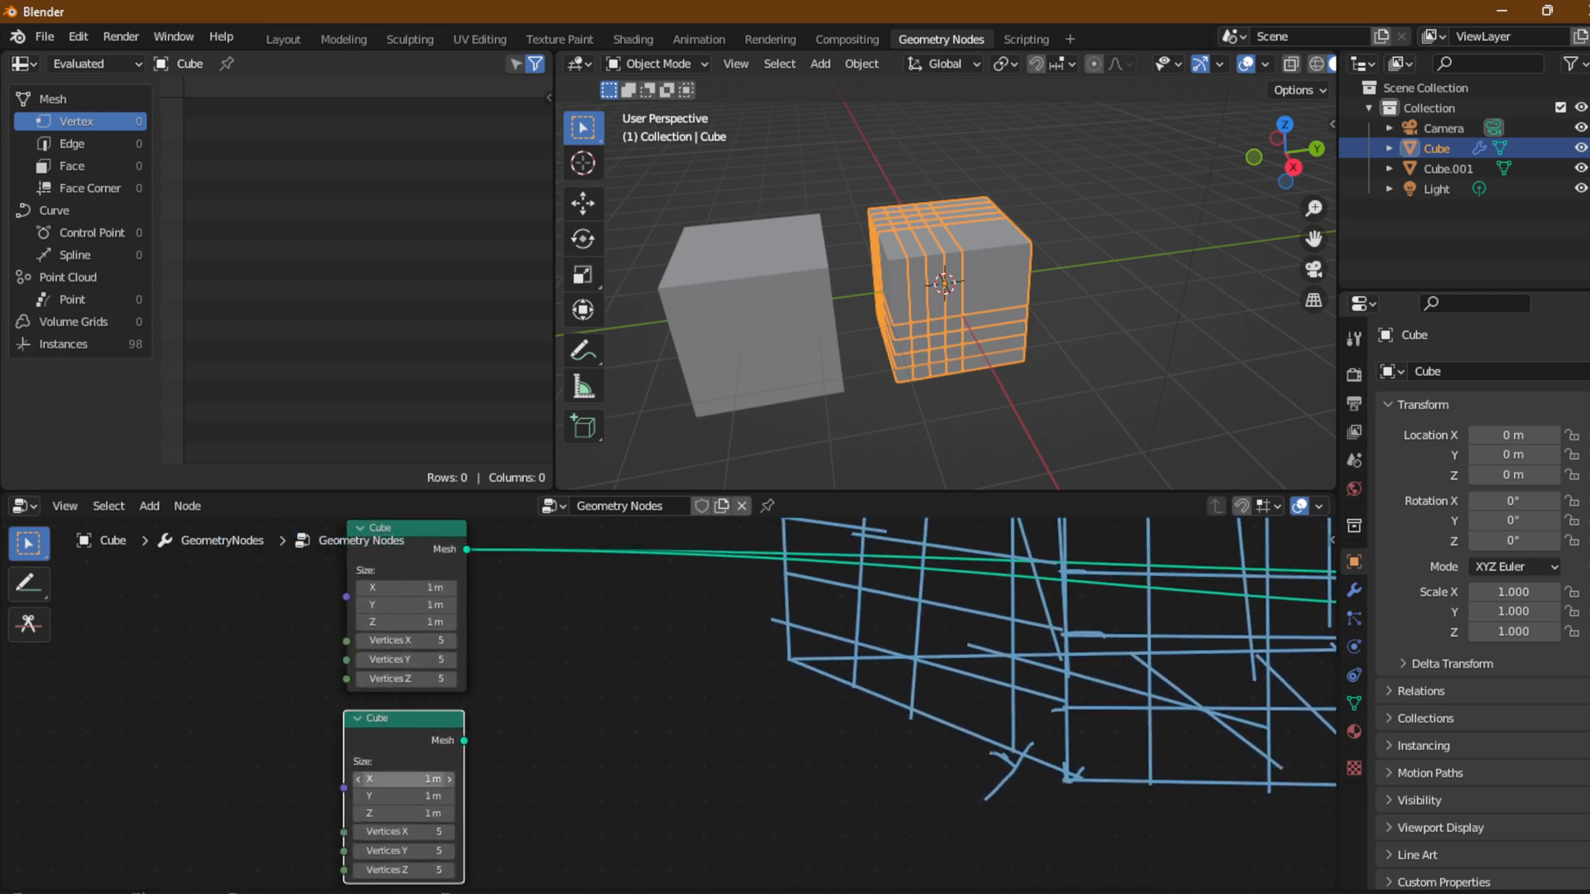
left_click_drag(430, 778, 373, 813)
left_click_drag(454, 778, 451, 816)
type("0.1")
key("Return")
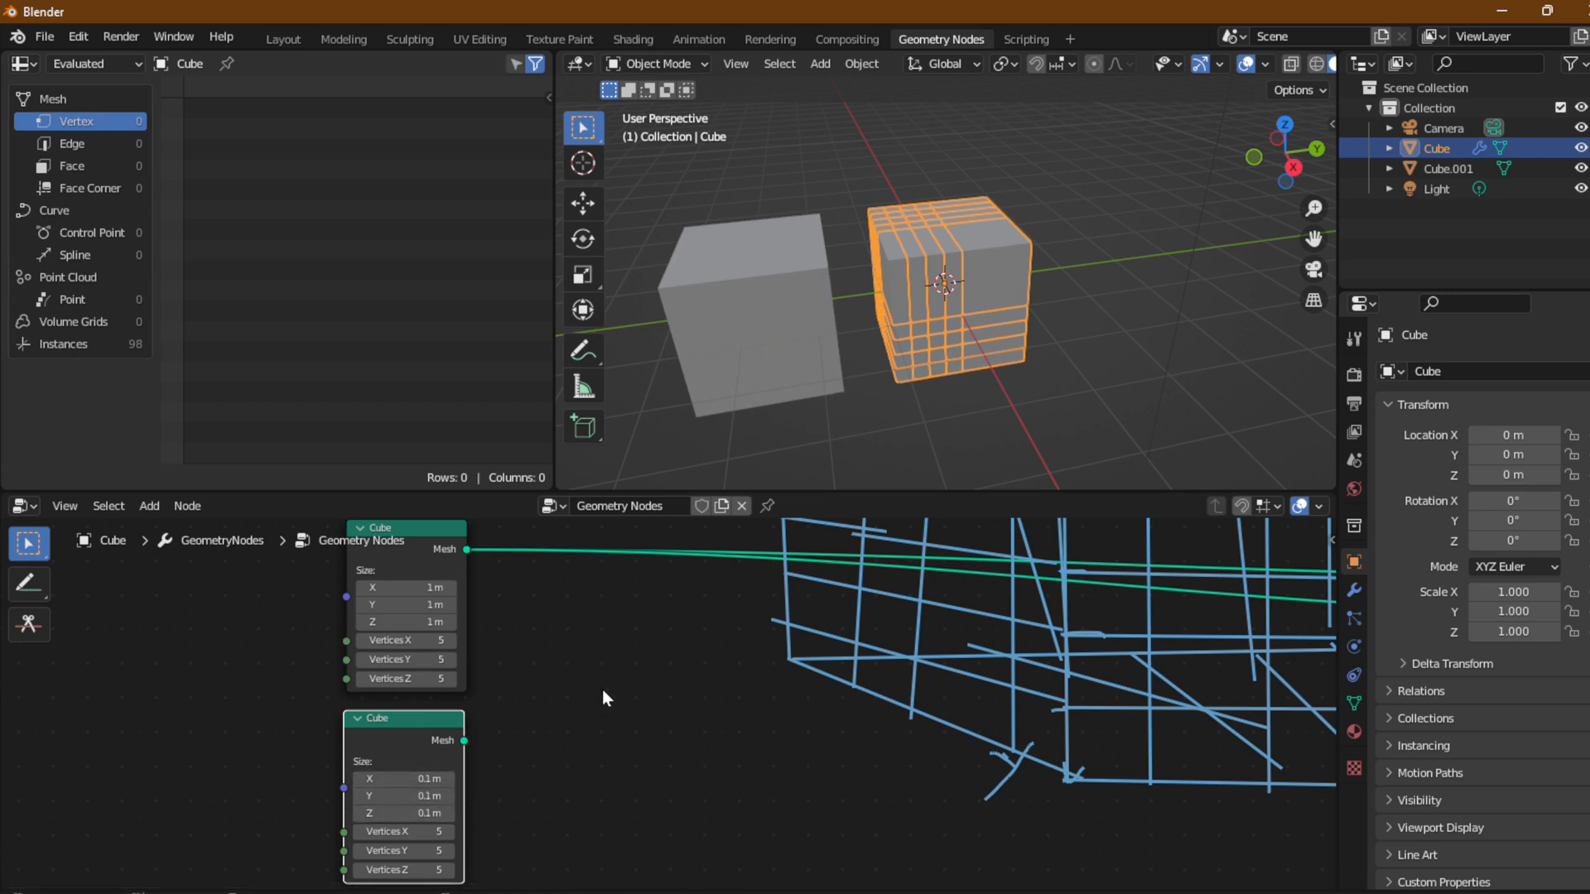
Replace the original cube's link to the Instance input with the duplicate cube's Mesh output, and inspect the small instances from several angles.
scroll(653, 692, "down", 6)
middle_click_drag(664, 699, 518, 701)
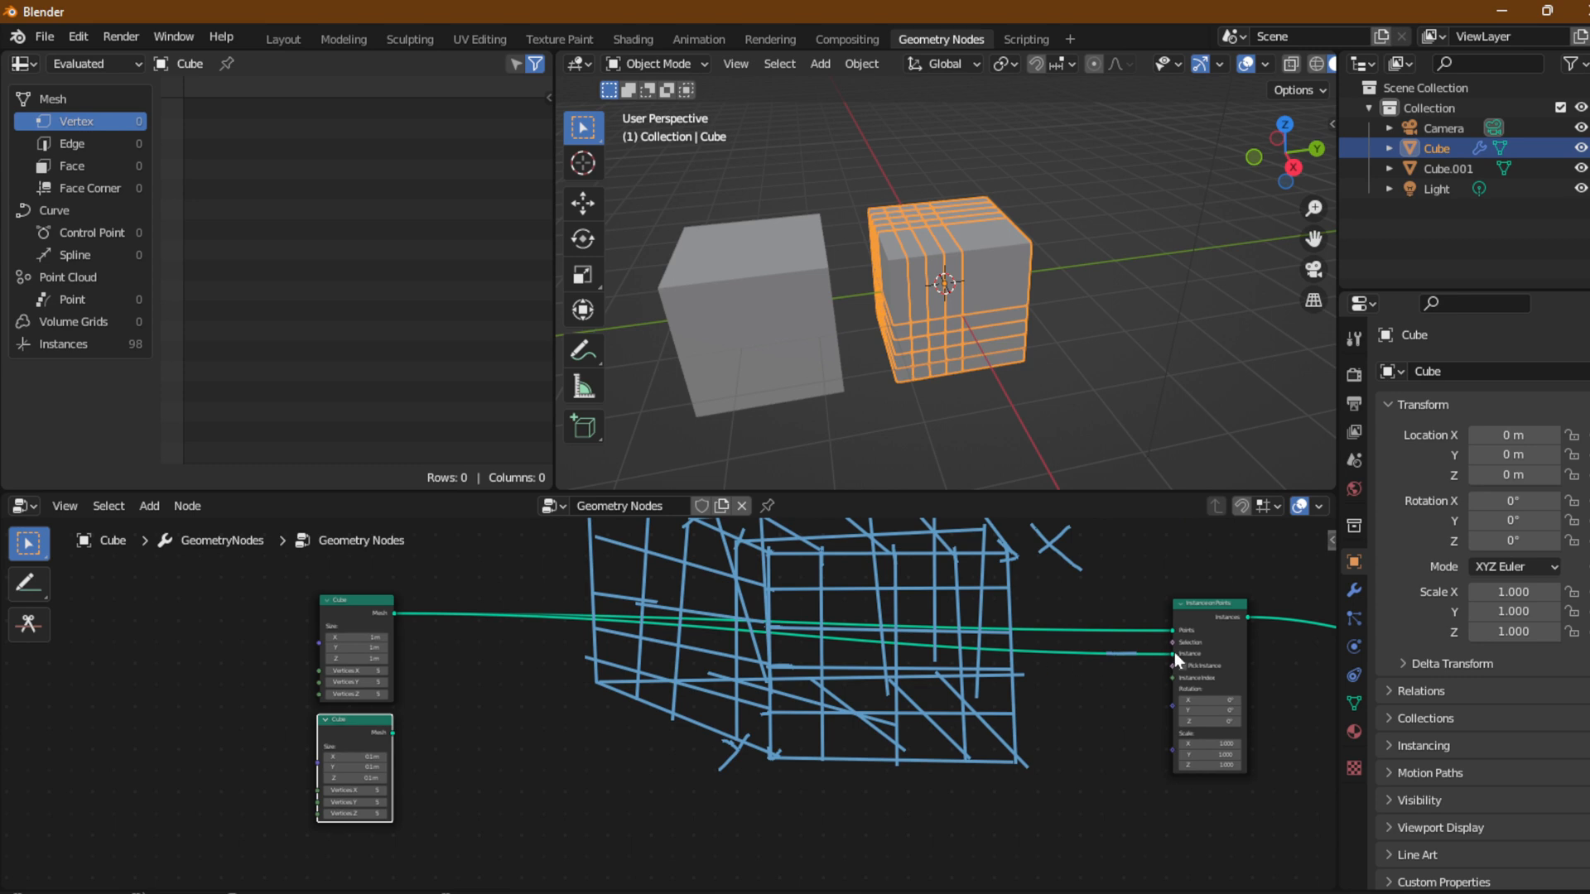
left_click_drag(1174, 653, 1065, 664)
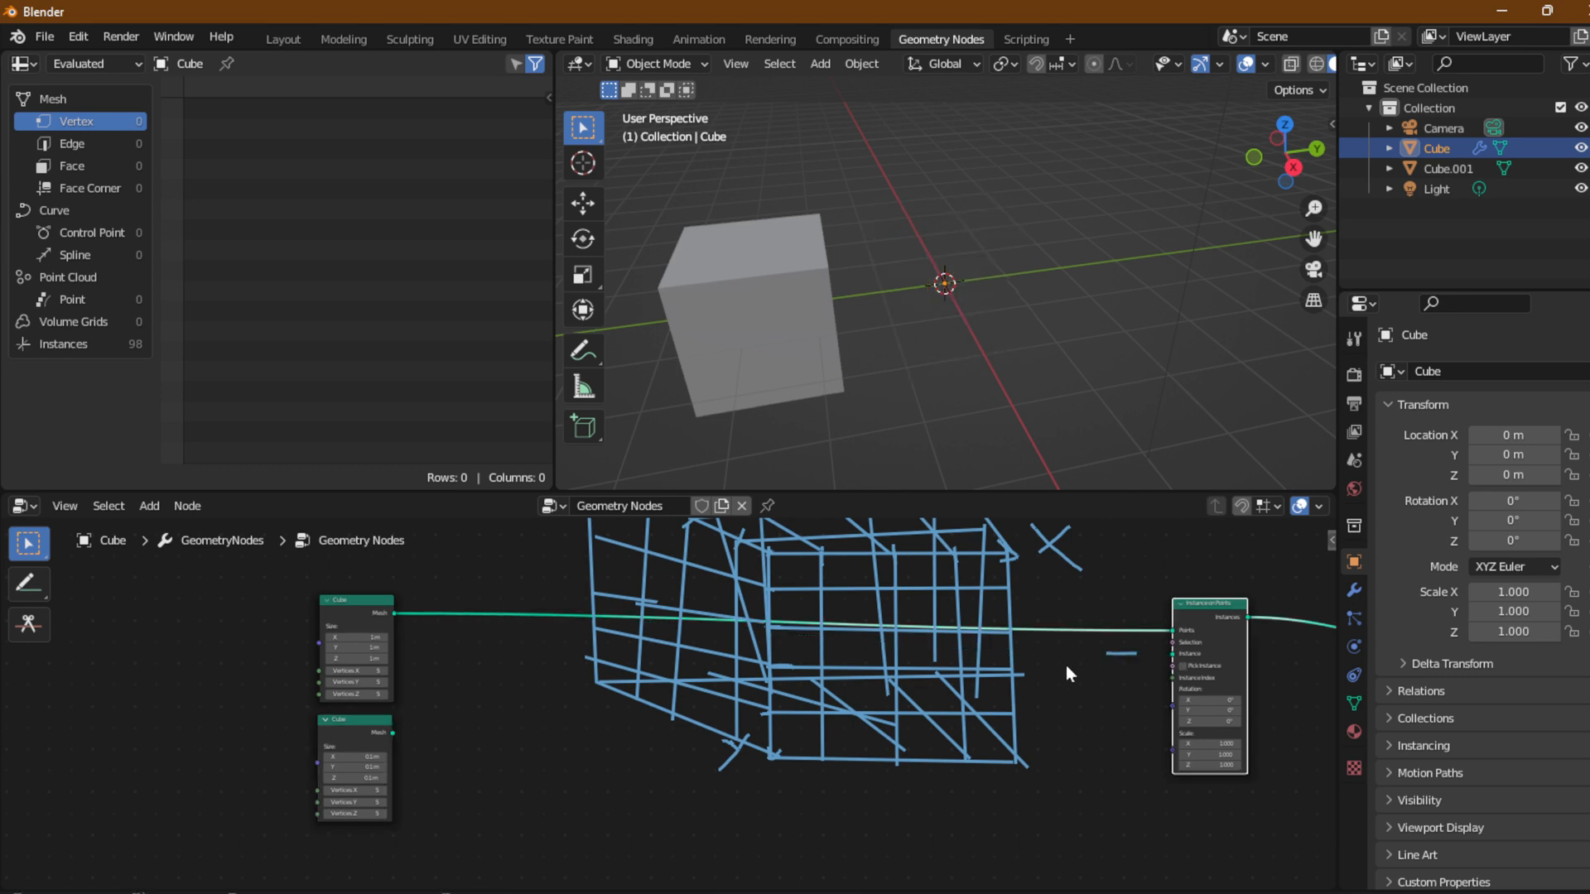
left_click_drag(396, 737, 1165, 654)
left_click(383, 728)
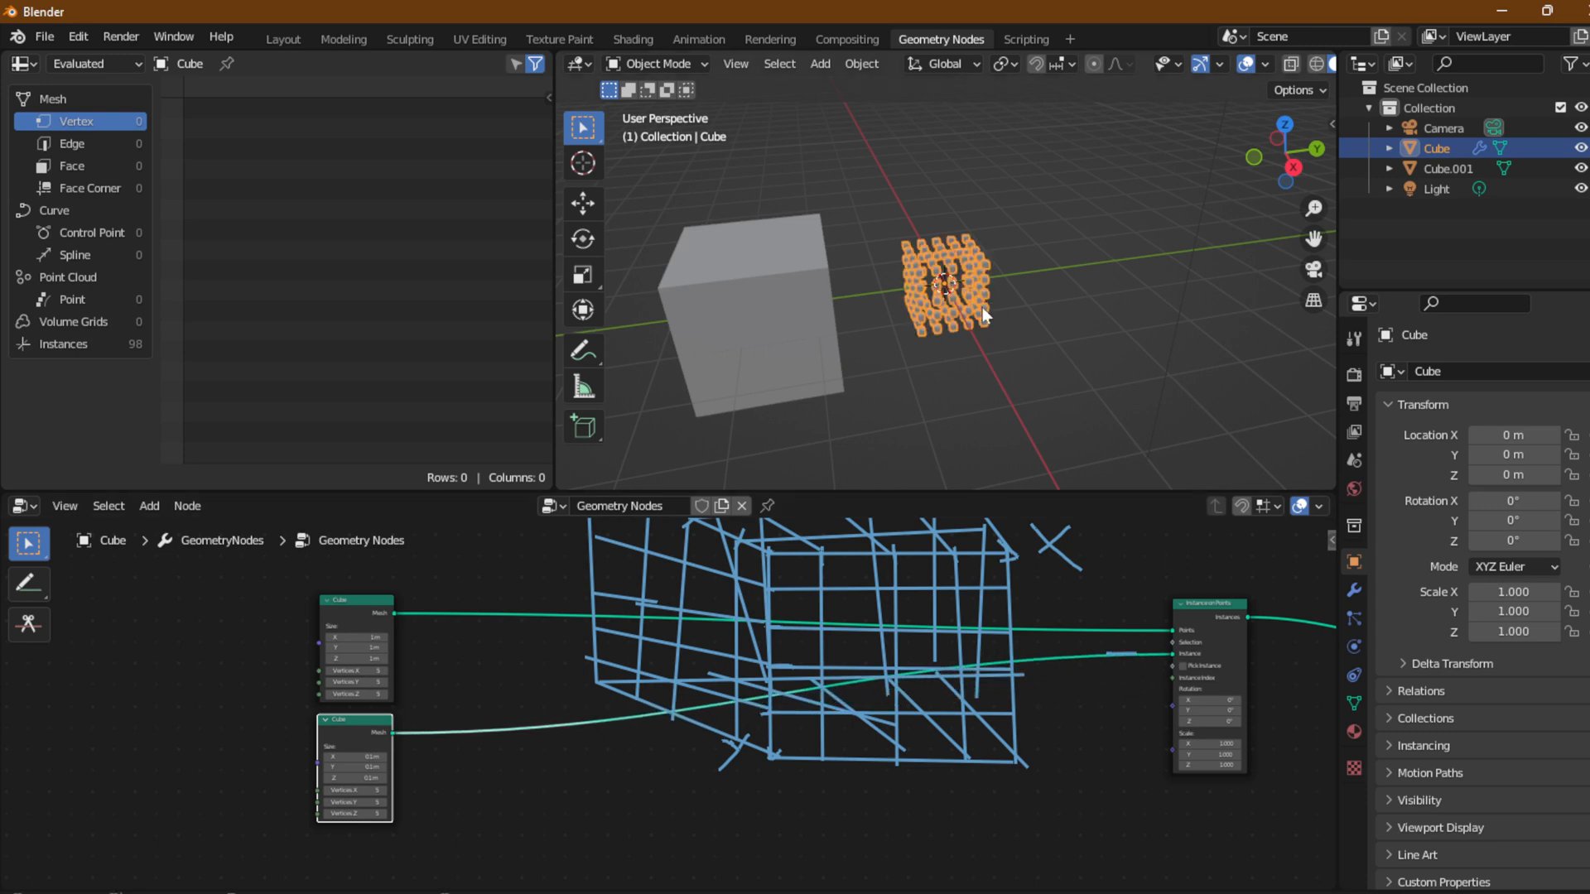
scroll(982, 306, "up", 4)
middle_click_drag(966, 304, 851, 293)
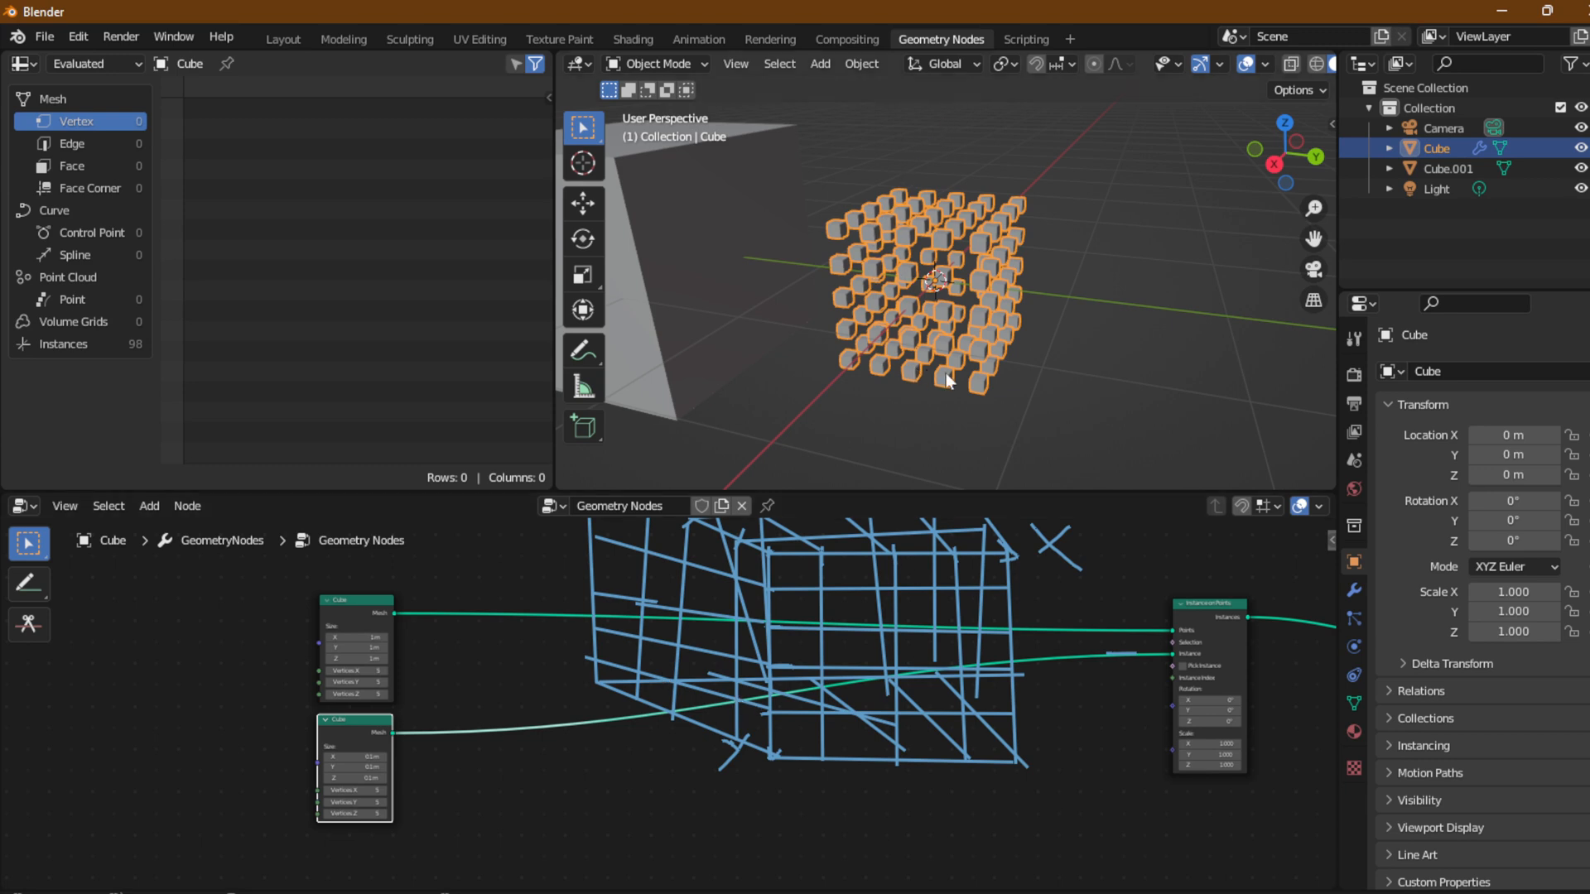
middle_click_drag(948, 381, 861, 348)
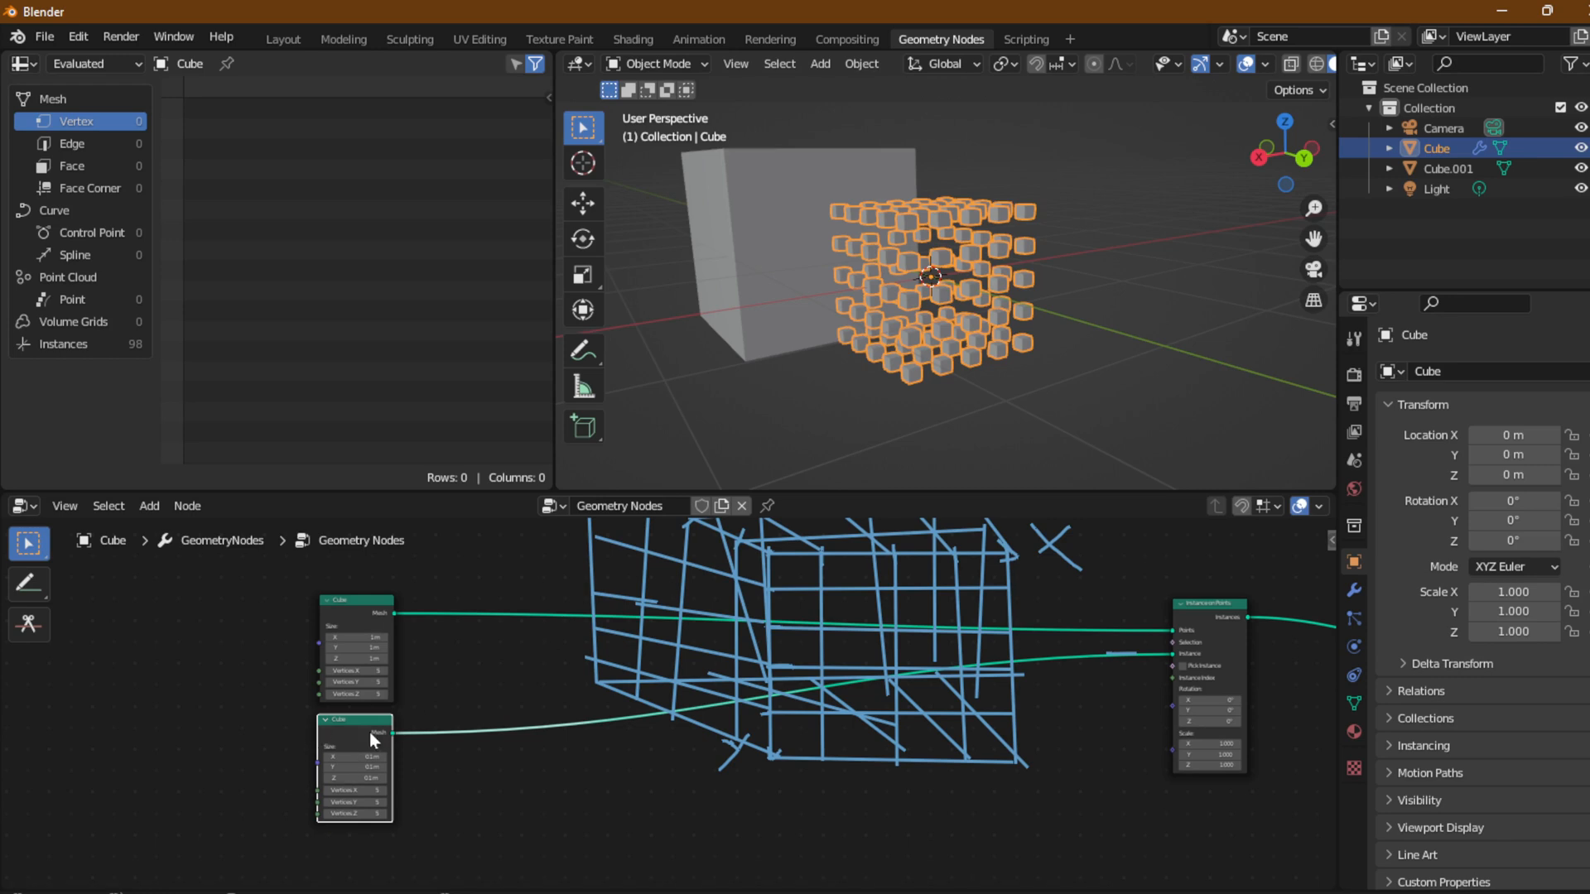
Move the Instance on Points node closer to the Cube nodes and set the 1 m cube's Vertices X, Y and Z to 2.
left_click_drag(1199, 611, 1080, 632)
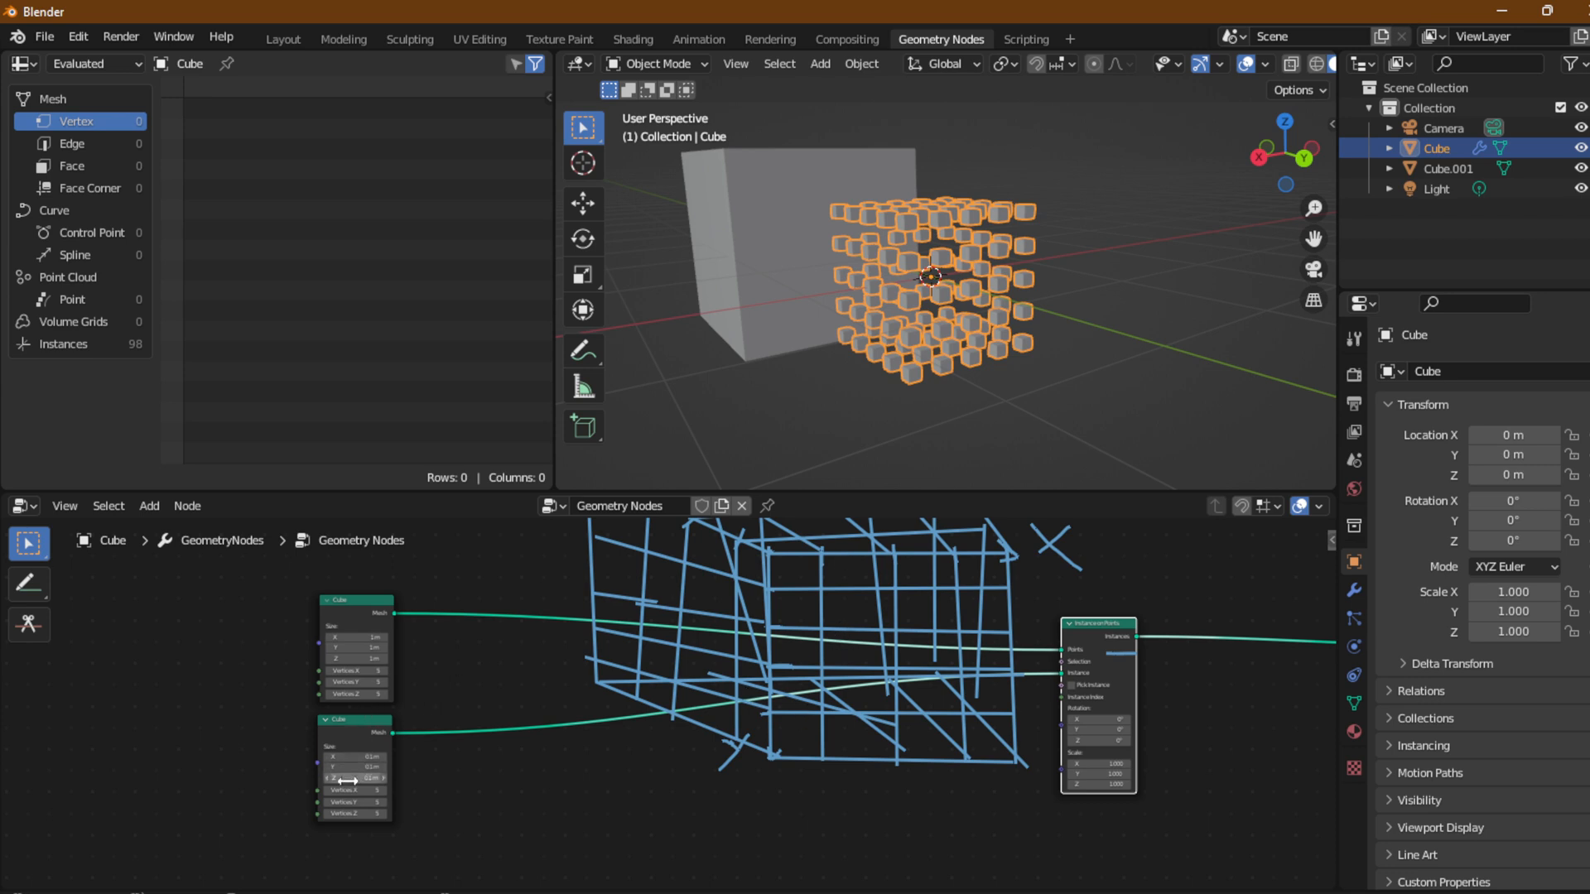
scroll(346, 712, "up", 3)
middle_click_drag(346, 711, 892, 675)
left_click_drag(593, 621, 578, 668)
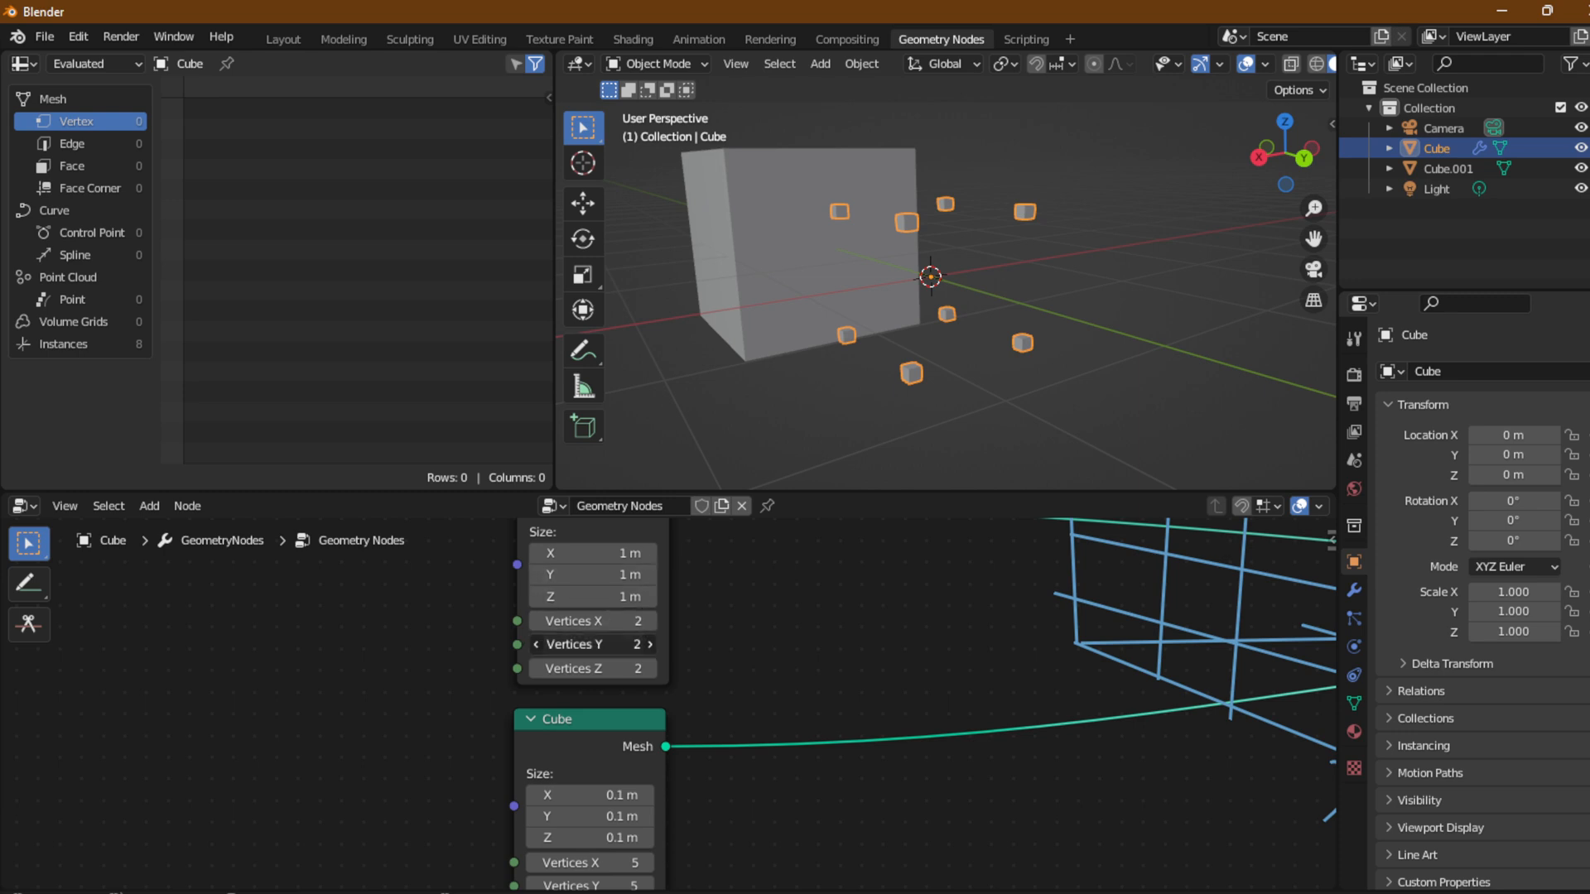
Set the 1 m cube's Vertices X to 5 and check the rows of instances along the X axis.
left_click_drag(583, 620, 630, 620)
left_click(590, 620)
type("5")
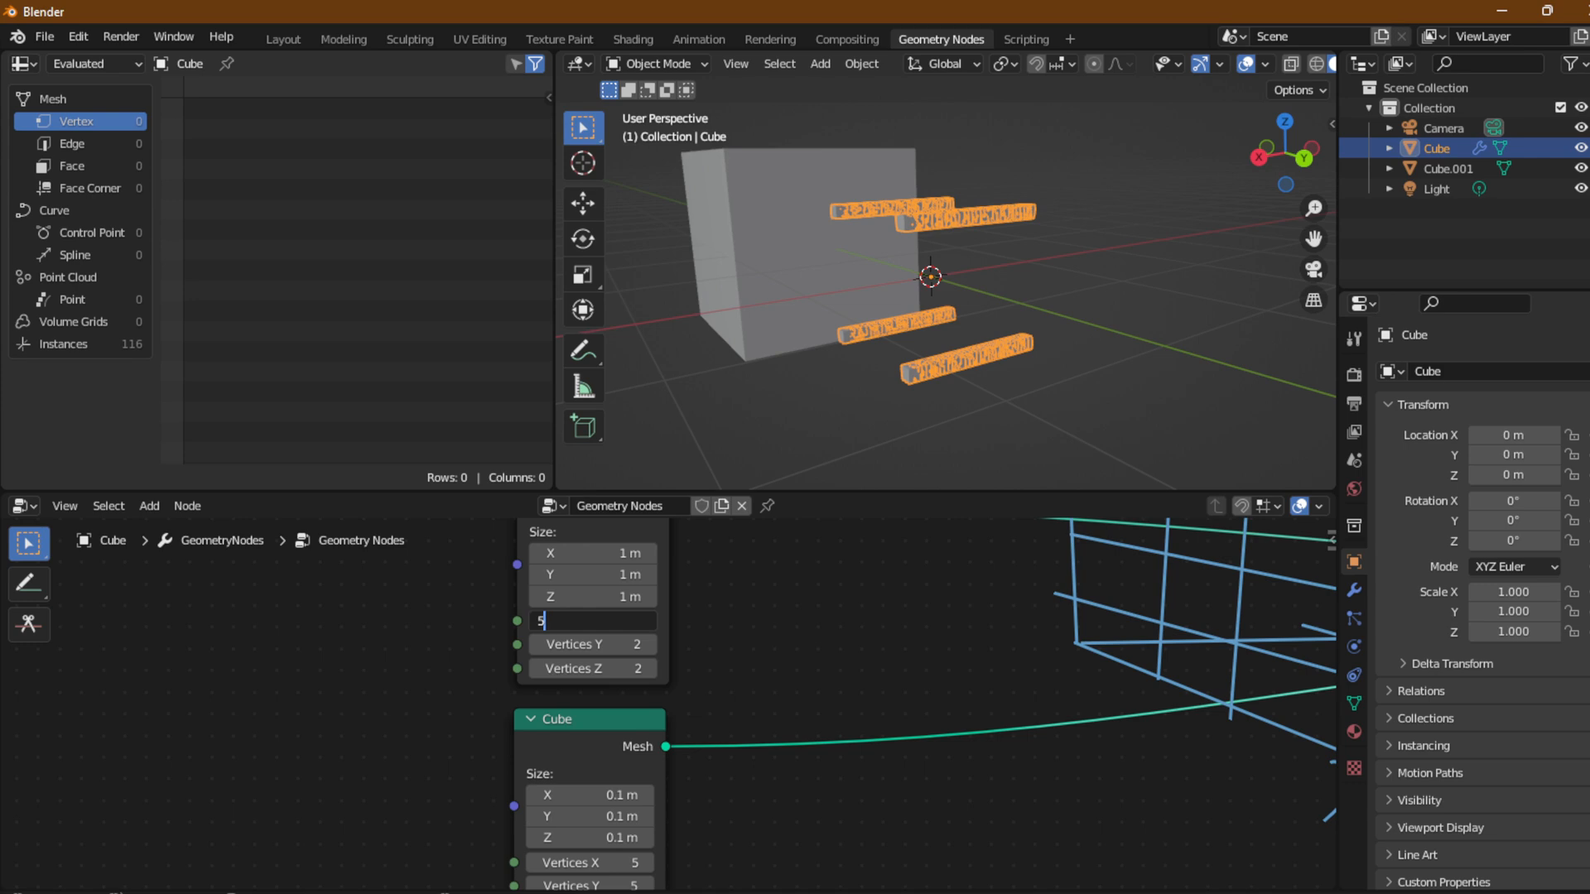
key("Return")
mouse_move(888, 446)
middle_mouse_down()
mouse_move(923, 430)
mouse_move(880, 437)
middle_mouse_up()
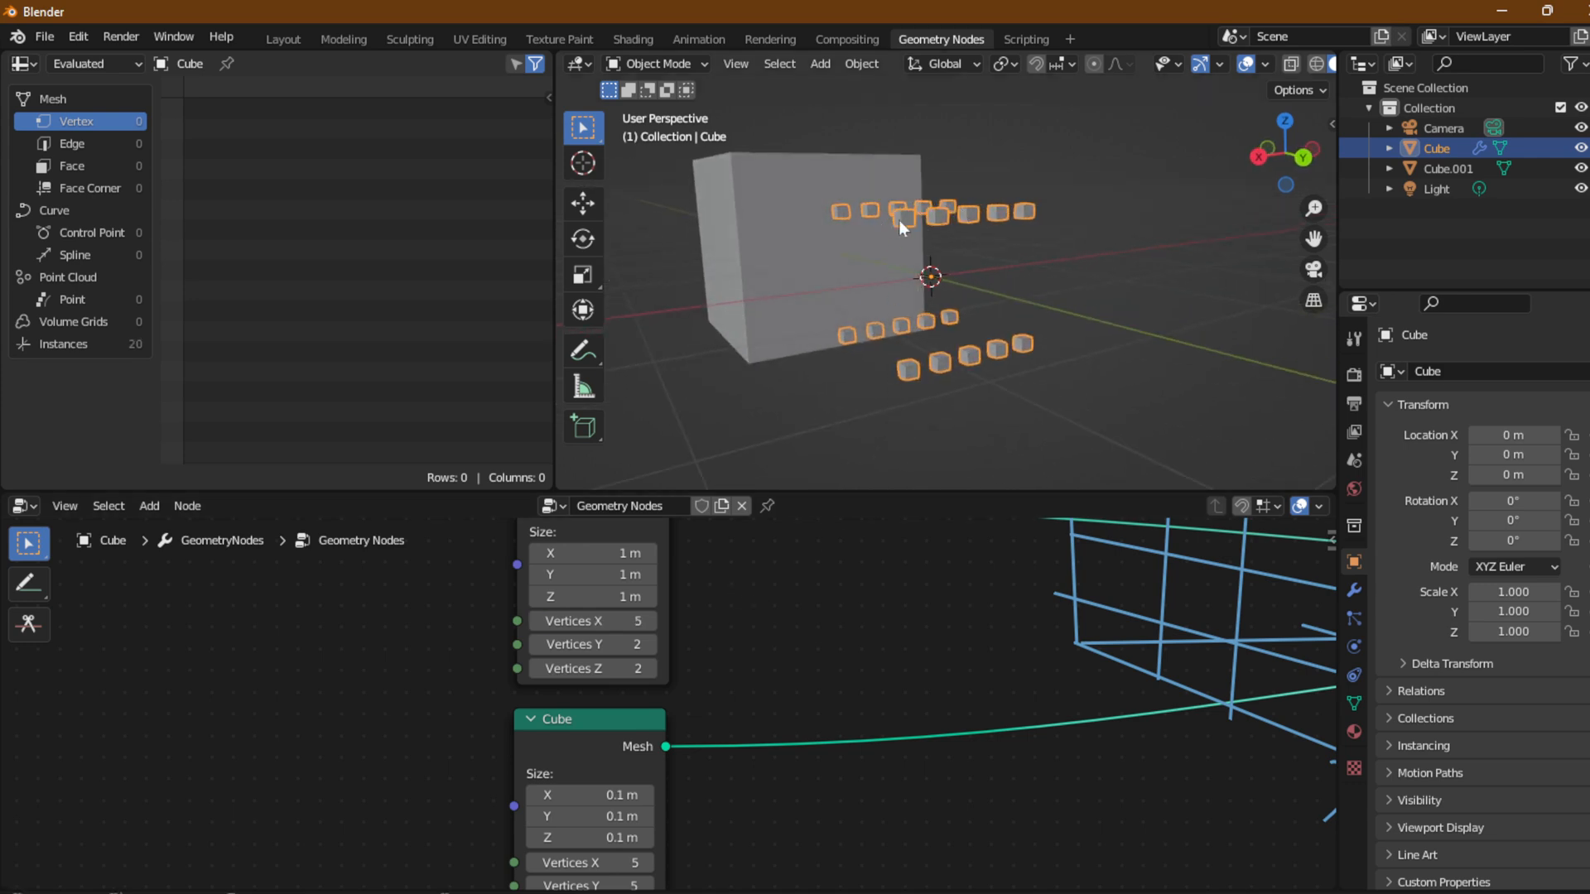
left_click(612, 668)
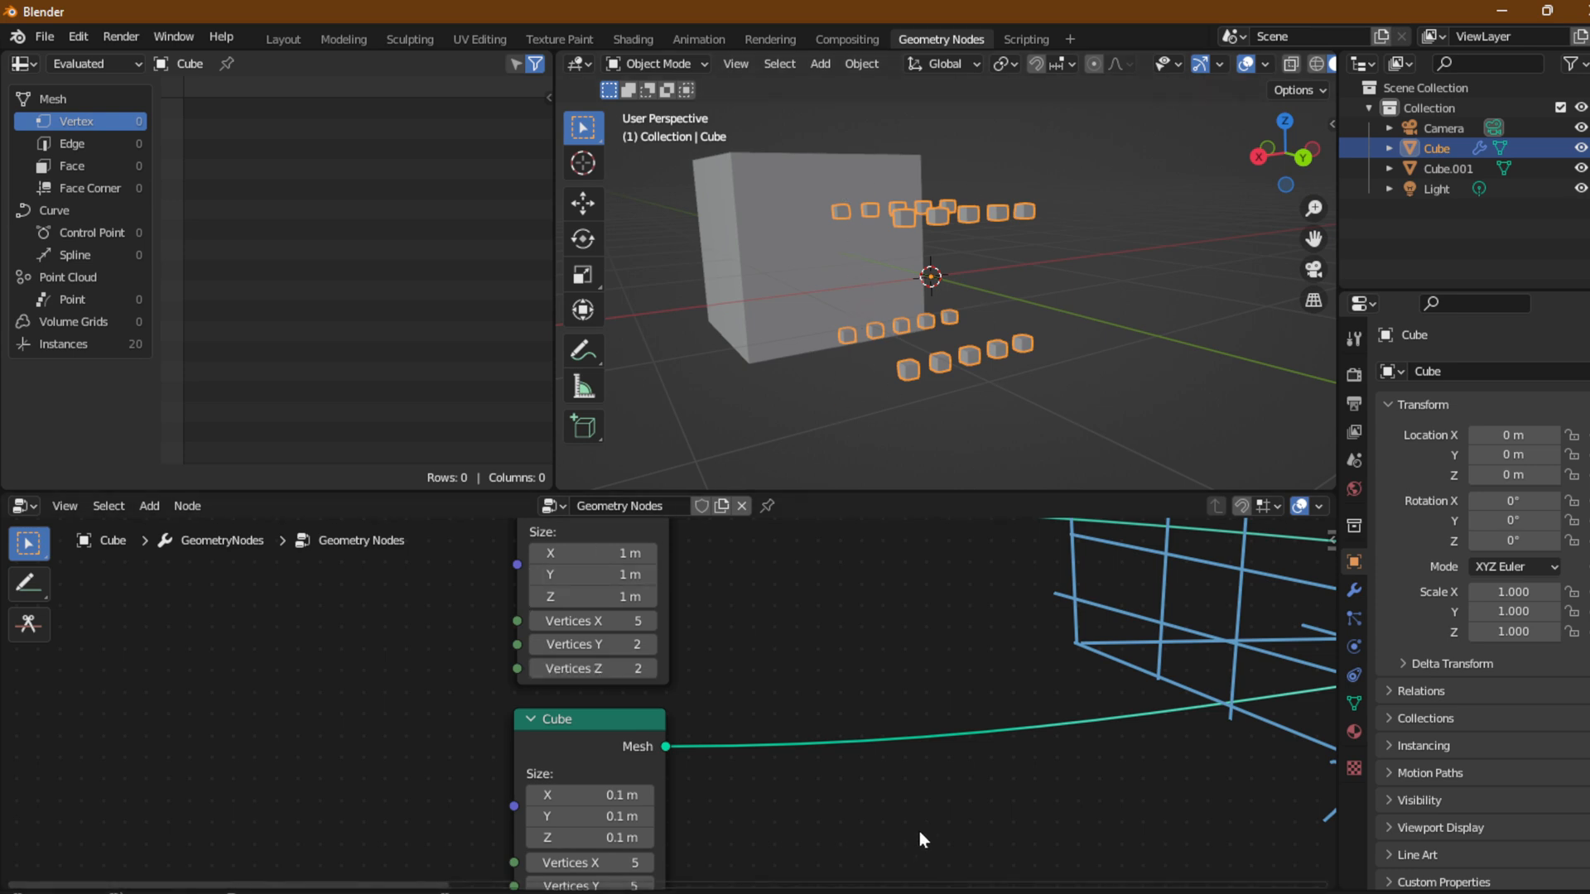
scroll(947, 719, "down", 5)
scroll(977, 735, "down", 2)
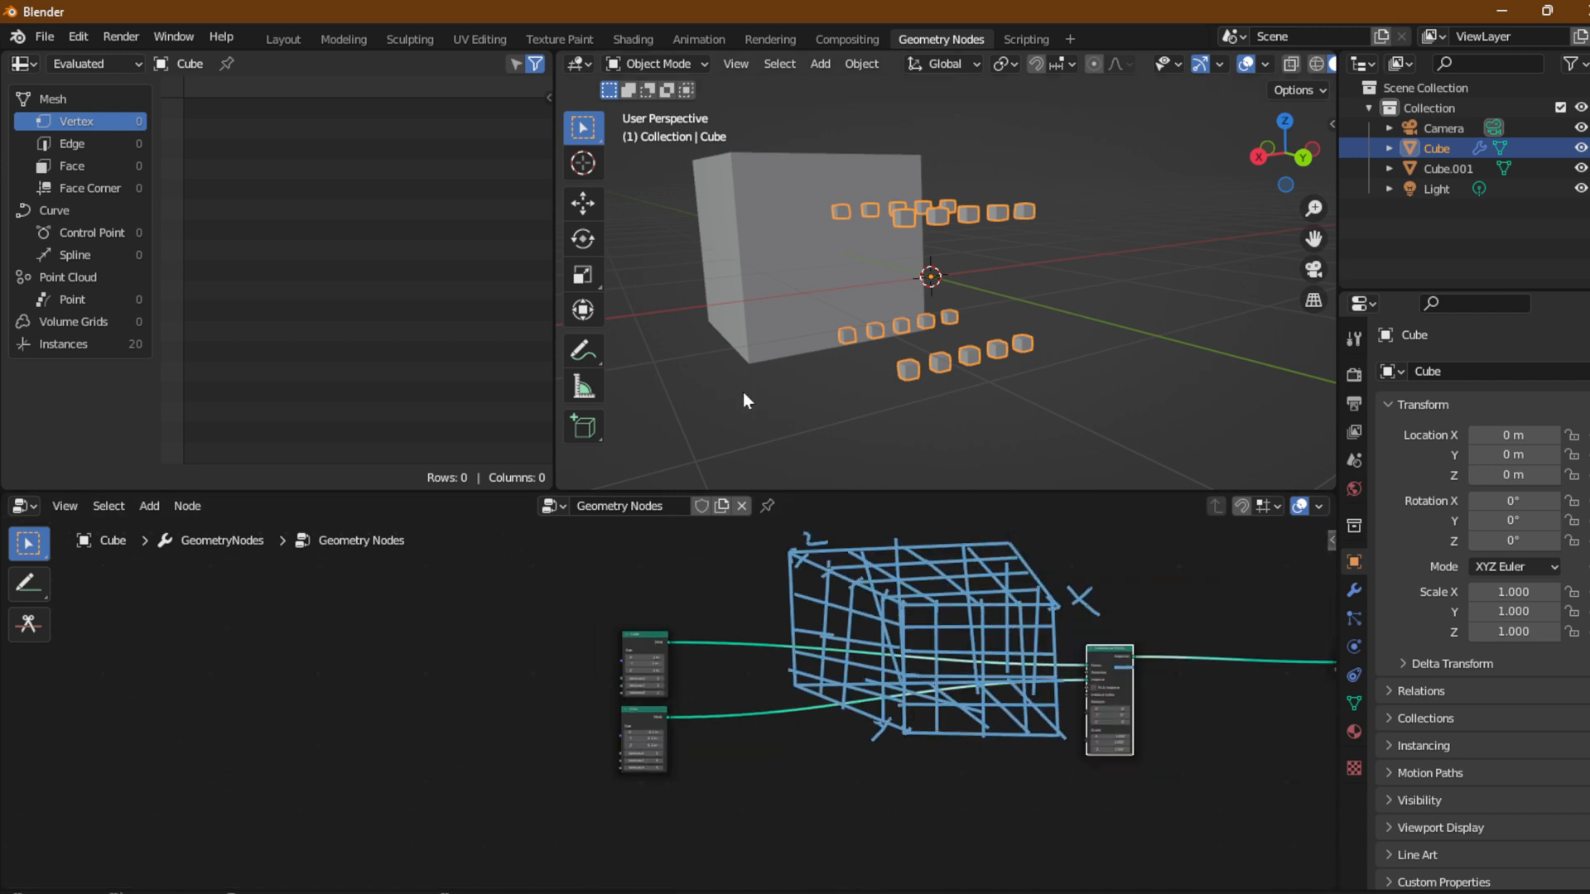
middle_click_drag(984, 699, 669, 712)
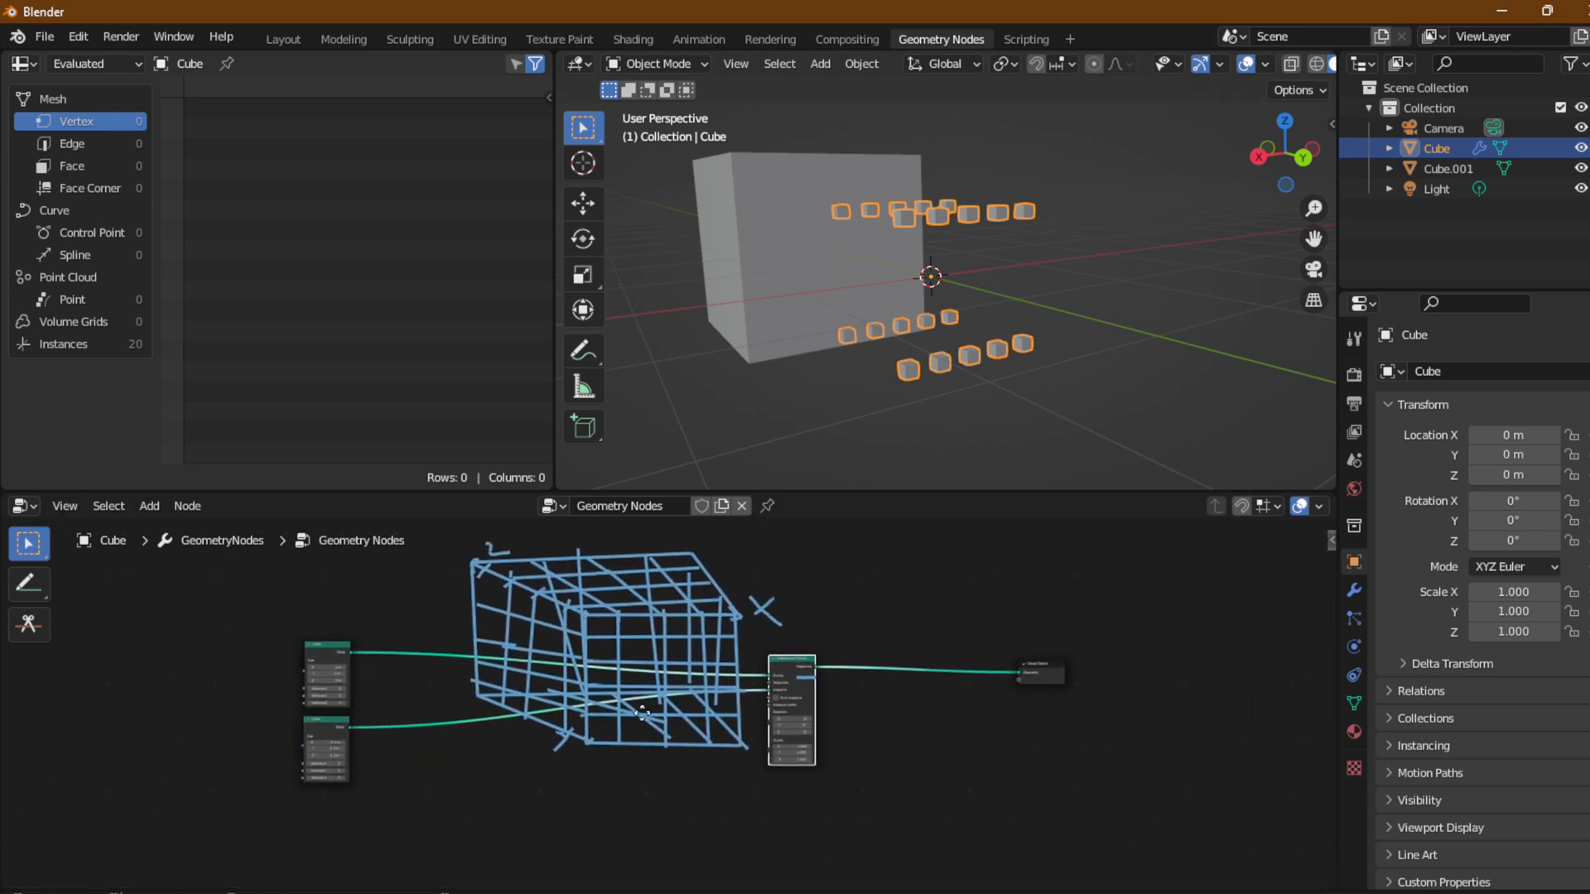